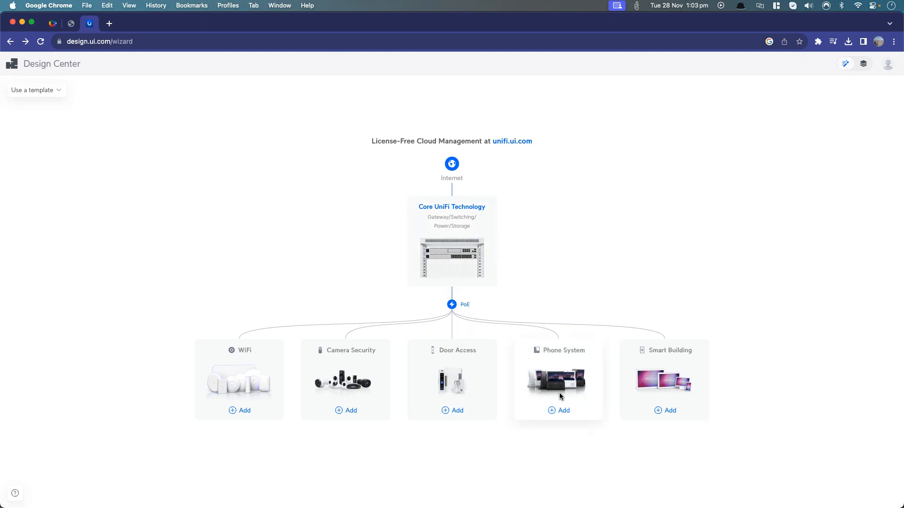
# Step: Swap the Dream Machine Professional in the Core UniFi Technology rack for the Dream Machine Special Edition
pyautogui.click(445, 250)
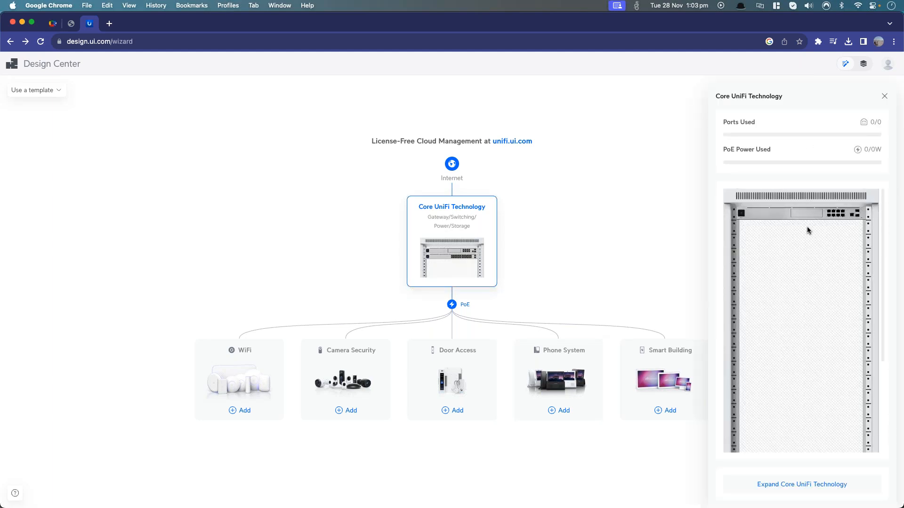
pyautogui.moveTo(808, 215)
pyautogui.moveTo(774, 218)
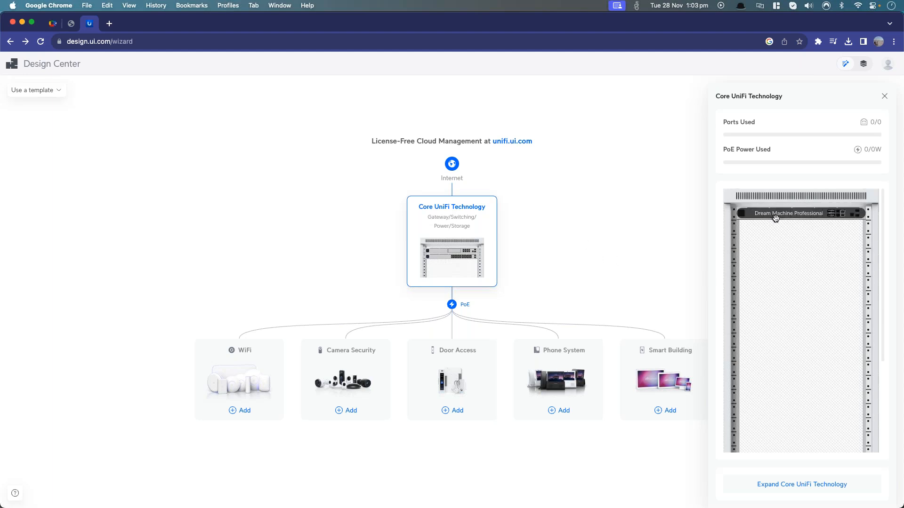
pyautogui.click(831, 214)
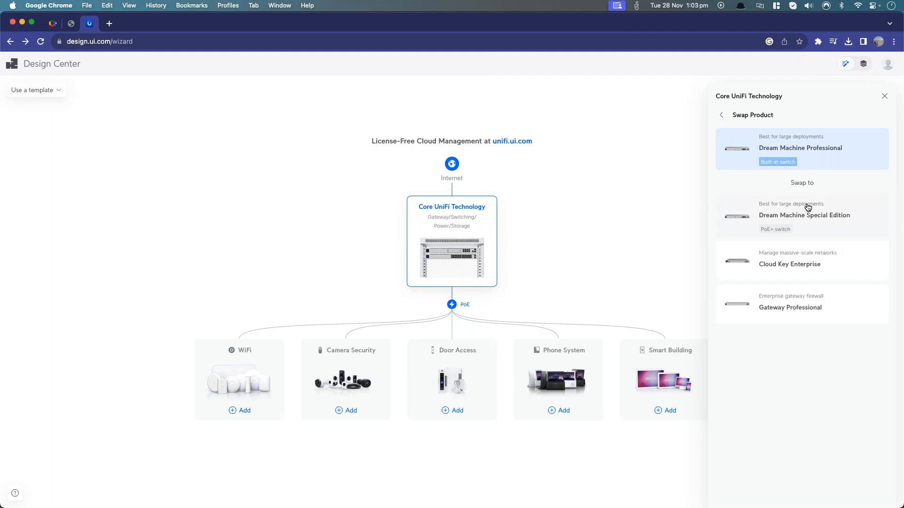
pyautogui.click(823, 226)
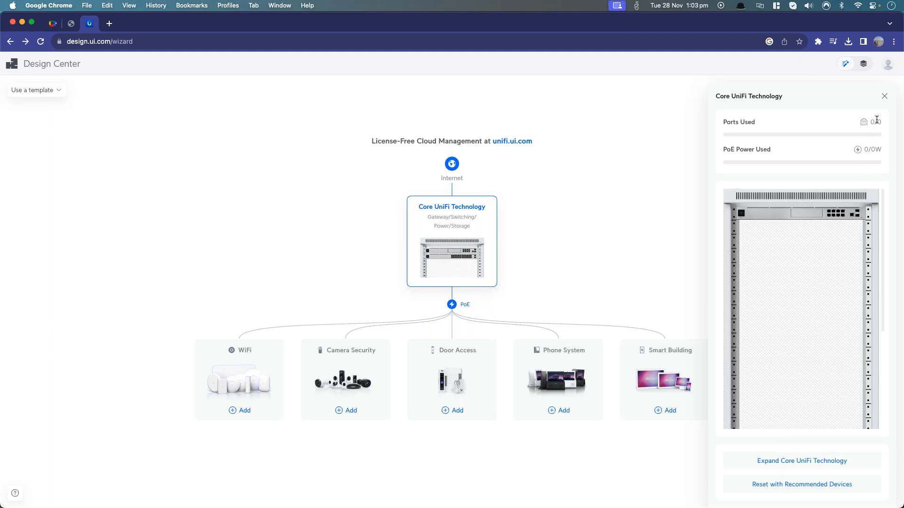
pyautogui.click(883, 99)
# Step: Add WiFi to the design with the access point swapped to U6 Enterprise and its quantity set to 15
pyautogui.click(246, 390)
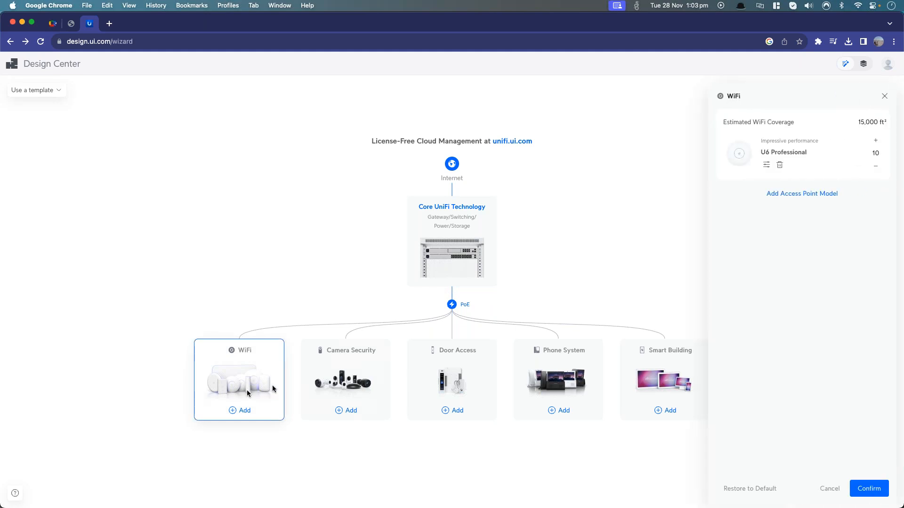
pyautogui.click(767, 167)
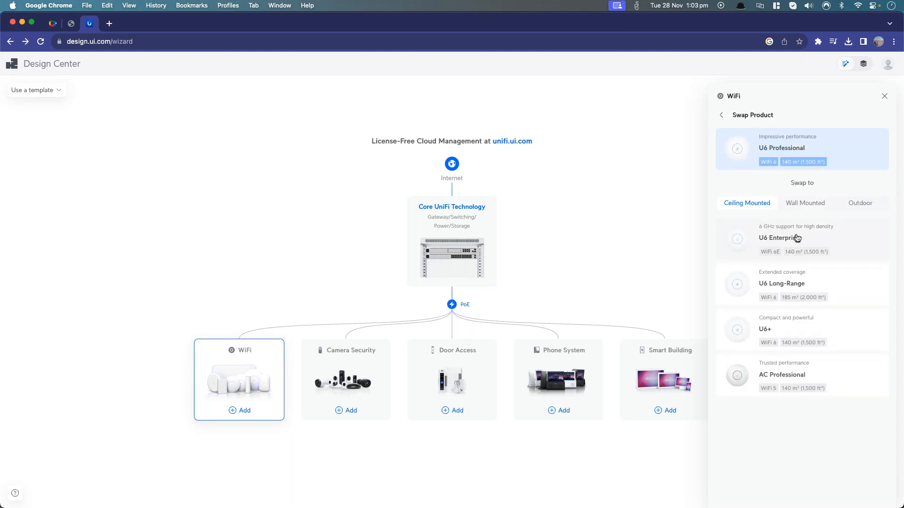
pyautogui.click(827, 237)
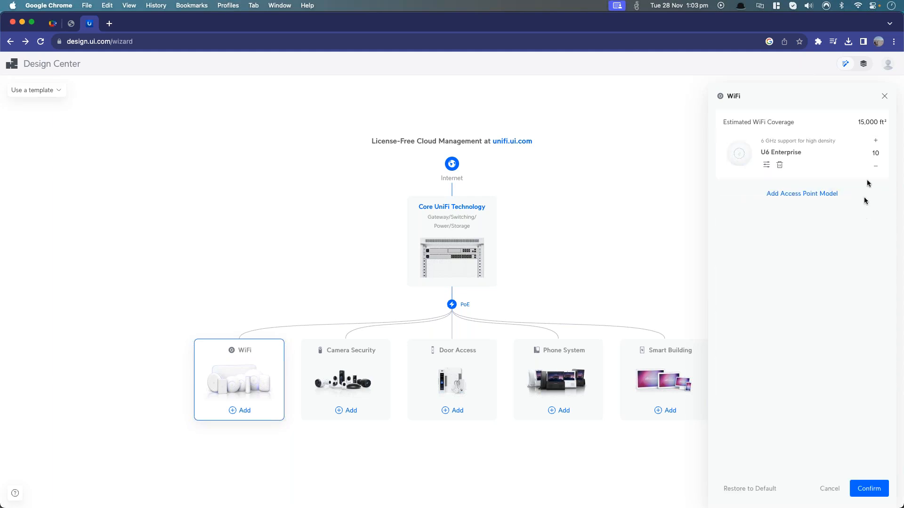
pyautogui.click(874, 141)
pyautogui.click(873, 141)
pyautogui.click(873, 142)
pyautogui.click(873, 141)
pyautogui.click(874, 141)
pyautogui.click(869, 489)
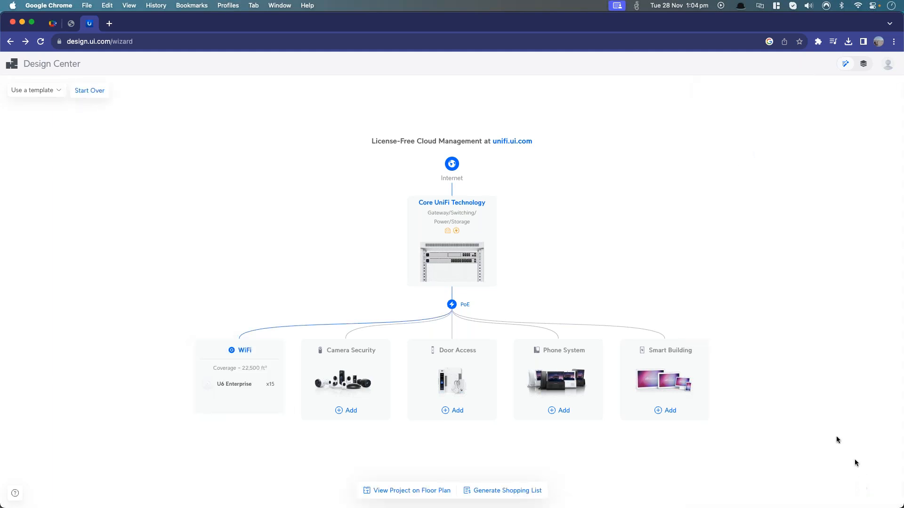
# Step: Remove the G5 Professional from the Camera Security selection and raise the G5 Dome quantity to 9
pyautogui.click(358, 393)
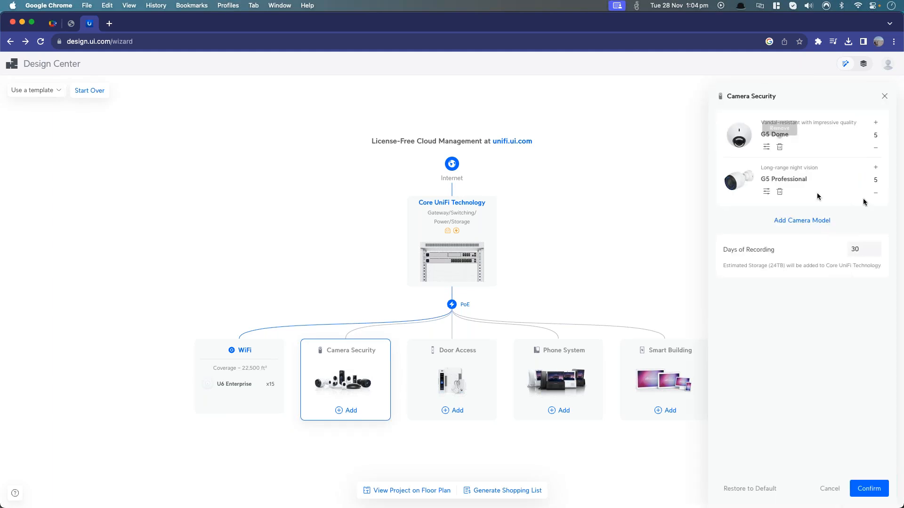
pyautogui.click(779, 192)
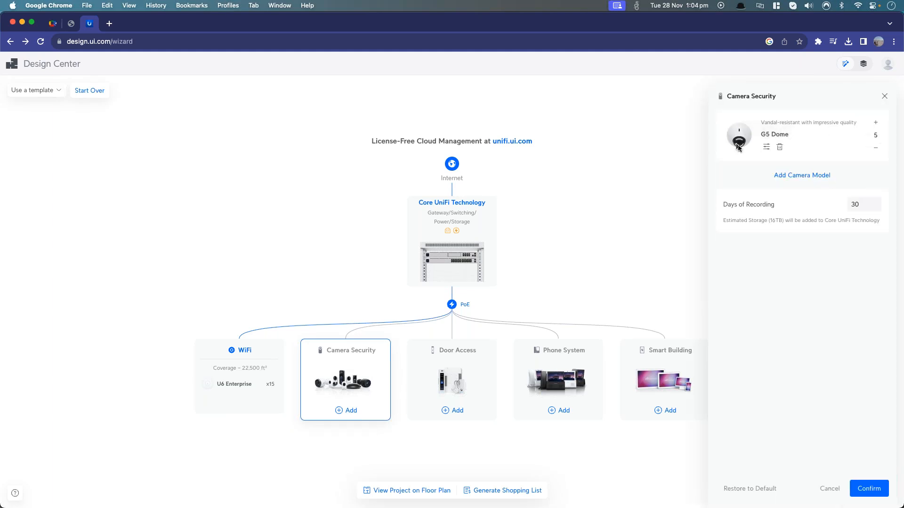
pyautogui.click(877, 123)
pyautogui.click(877, 124)
pyautogui.click(877, 123)
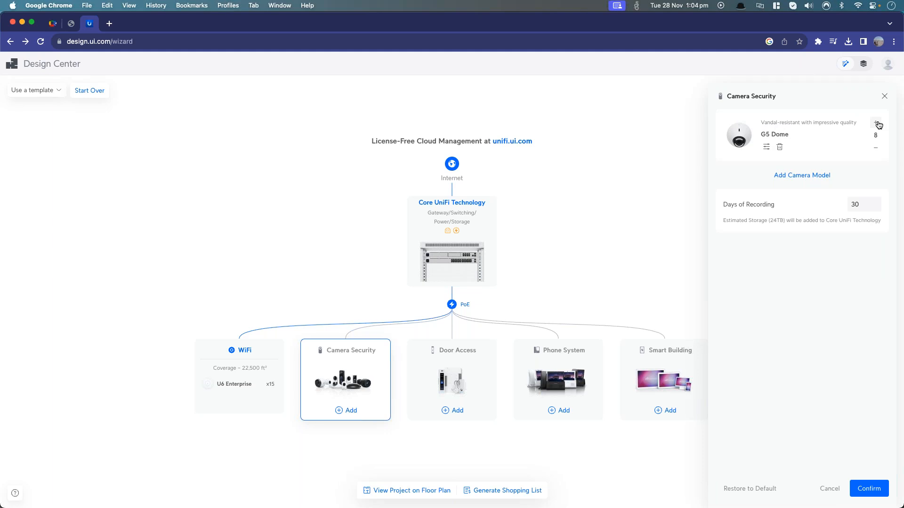
# Step: Set the cameras' days of recording to 60 and add the Camera Security selection to the design
pyautogui.doubleClick(864, 205)
pyautogui.write('60')
pyautogui.rightClick(868, 488)
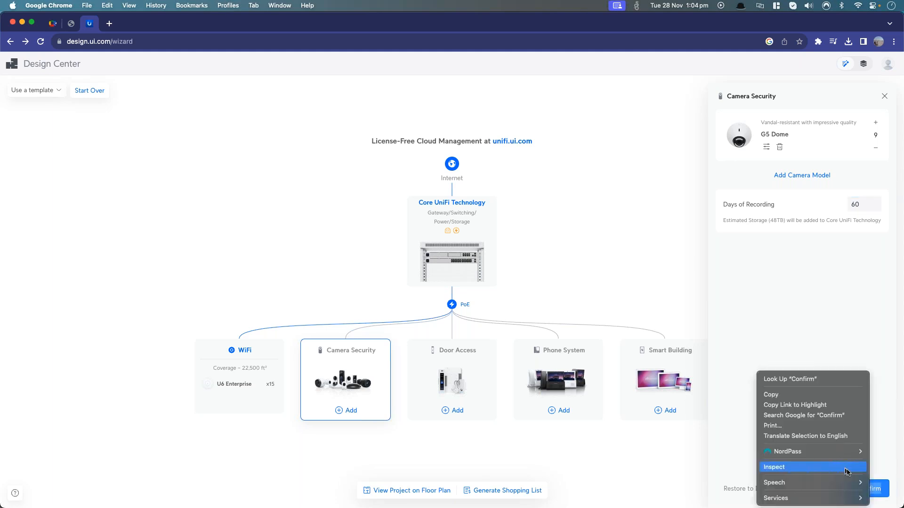
pyautogui.click(877, 492)
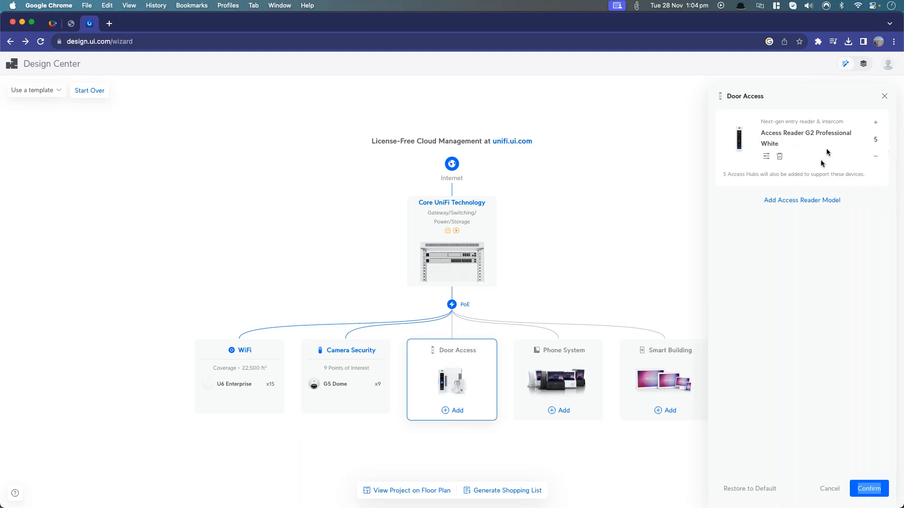
# Step: Add five Access Reader G2 White units alongside the G2 Professional White readers and confirm the Door Access selection
pyautogui.click(826, 202)
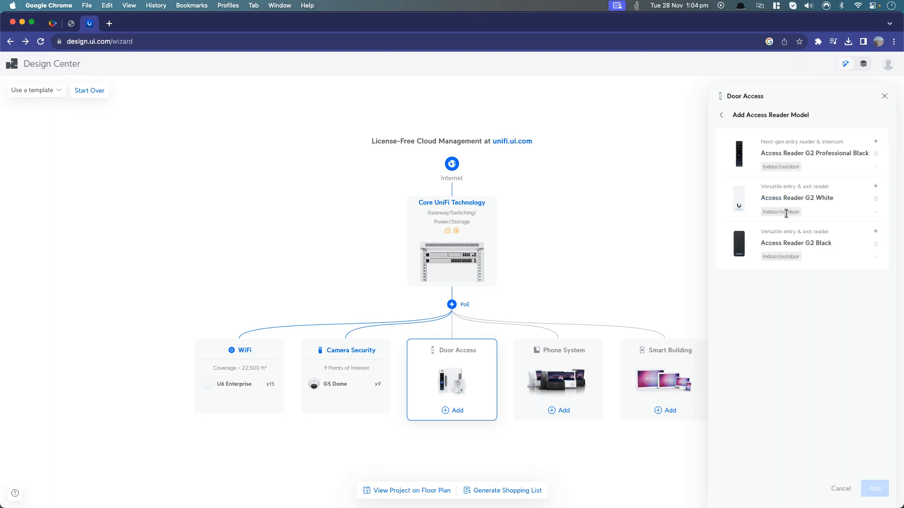
pyautogui.click(875, 187)
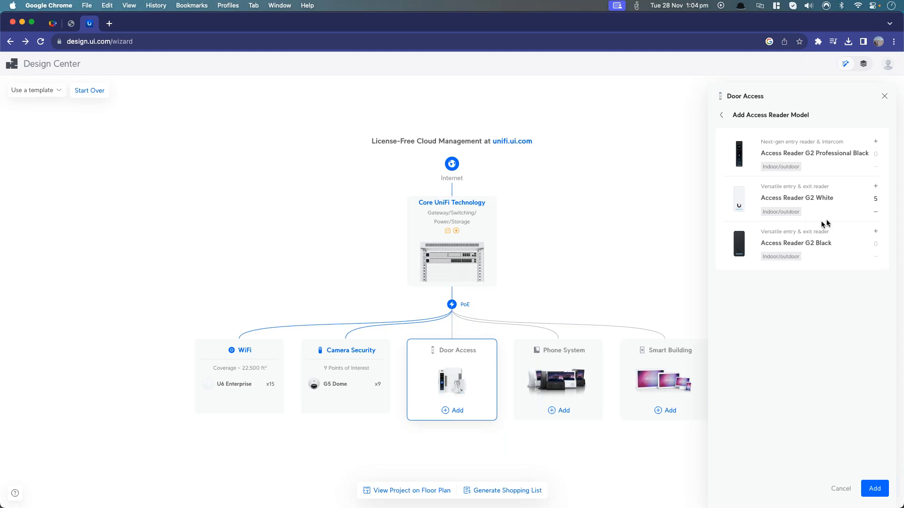
pyautogui.click(871, 489)
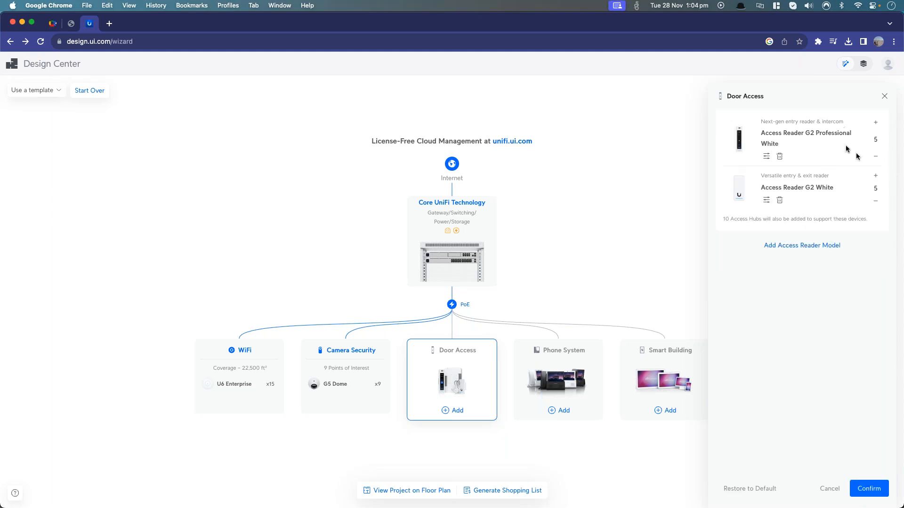
pyautogui.click(869, 489)
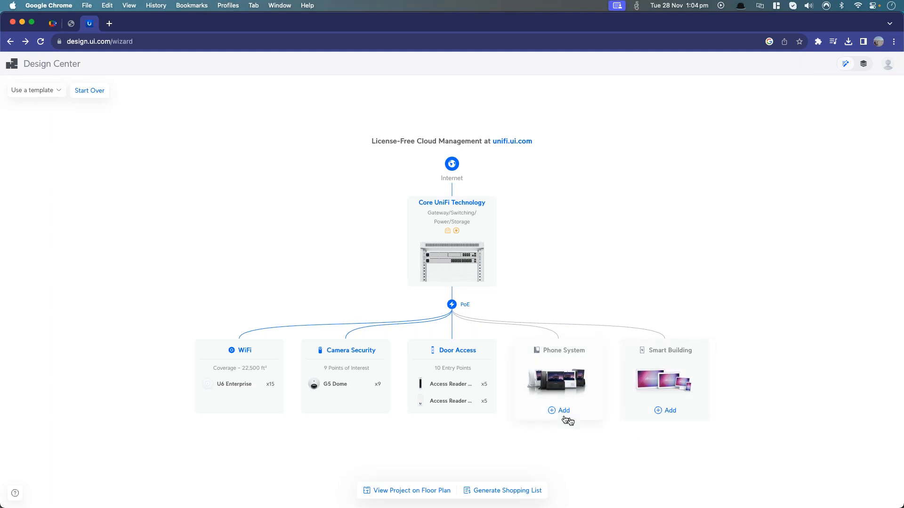
# Step: Add Smart Building to the design with the Connect Display removed, keeping only the five EV Stations
pyautogui.click(677, 393)
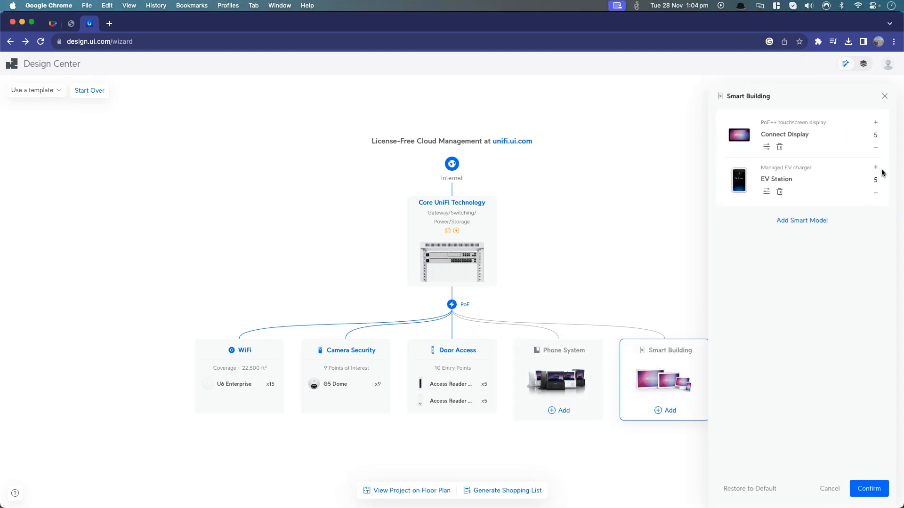
pyautogui.click(779, 148)
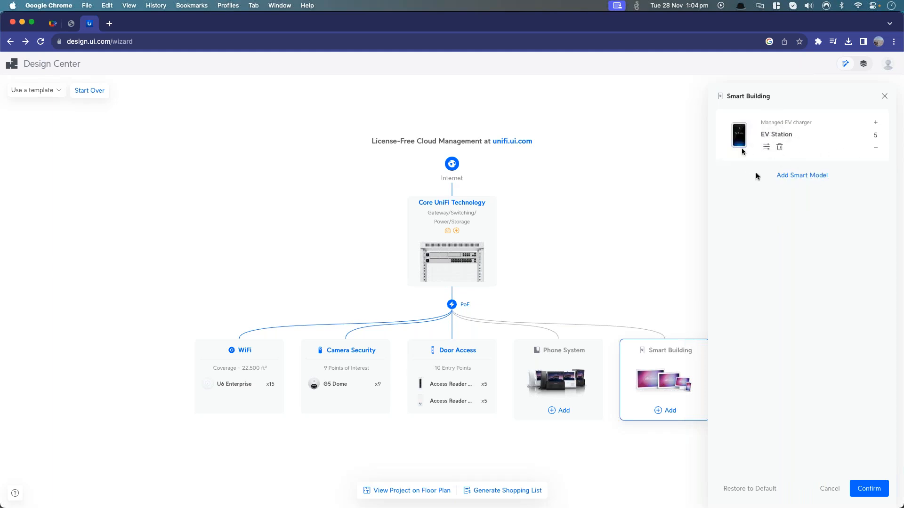
pyautogui.click(866, 488)
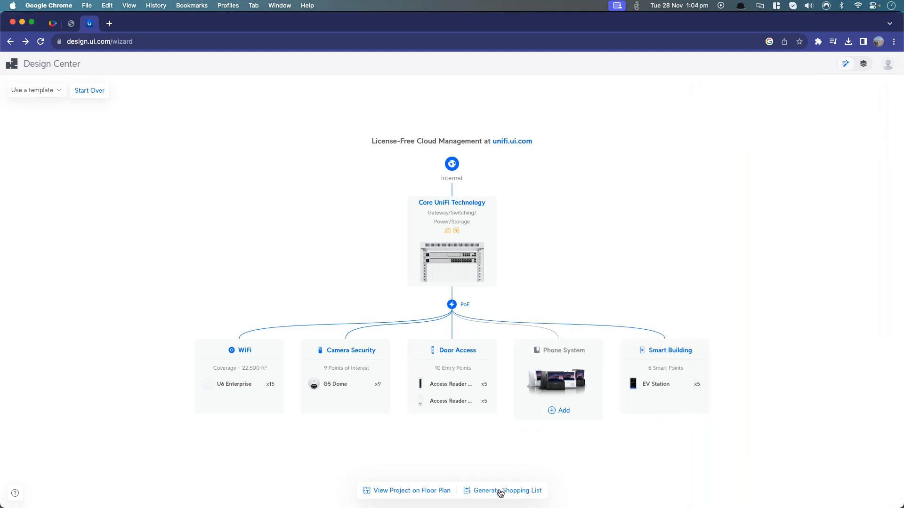
# Step: Generate the project's shopping list and send it to checkout with United States as the region
pyautogui.click(500, 490)
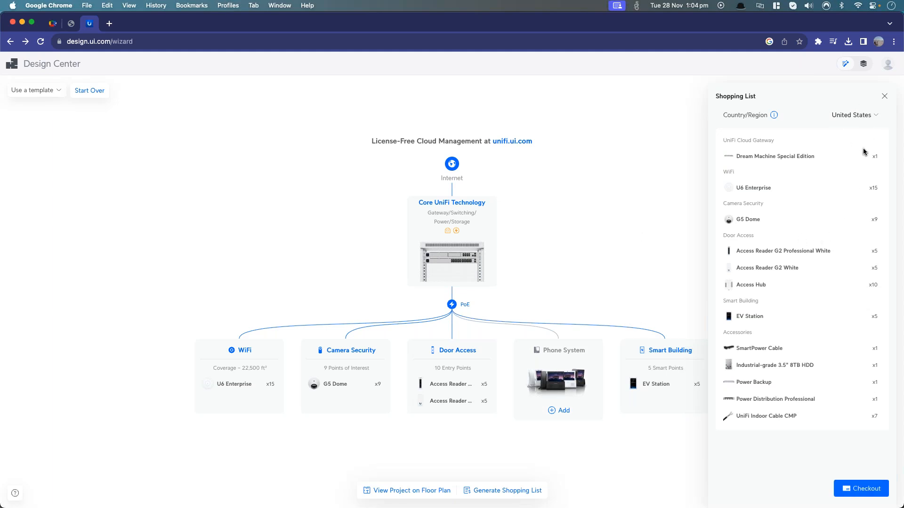
pyautogui.click(868, 115)
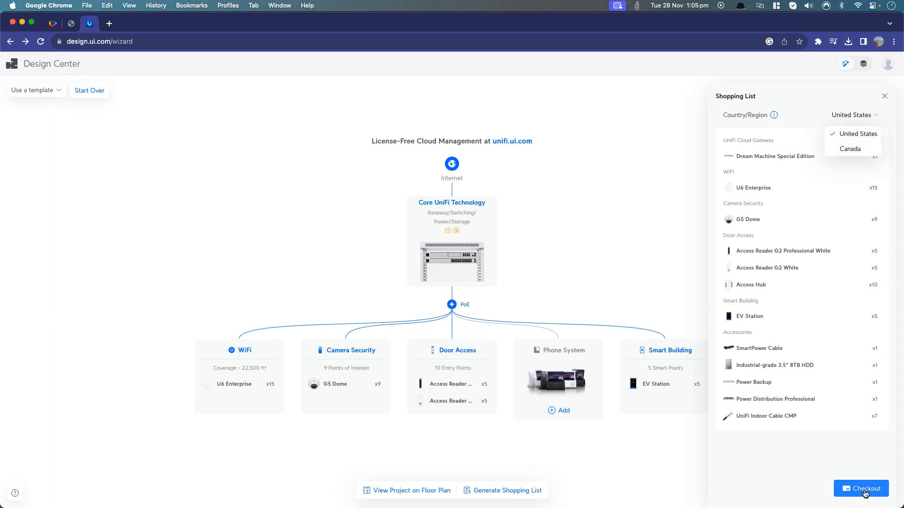
pyautogui.click(862, 491)
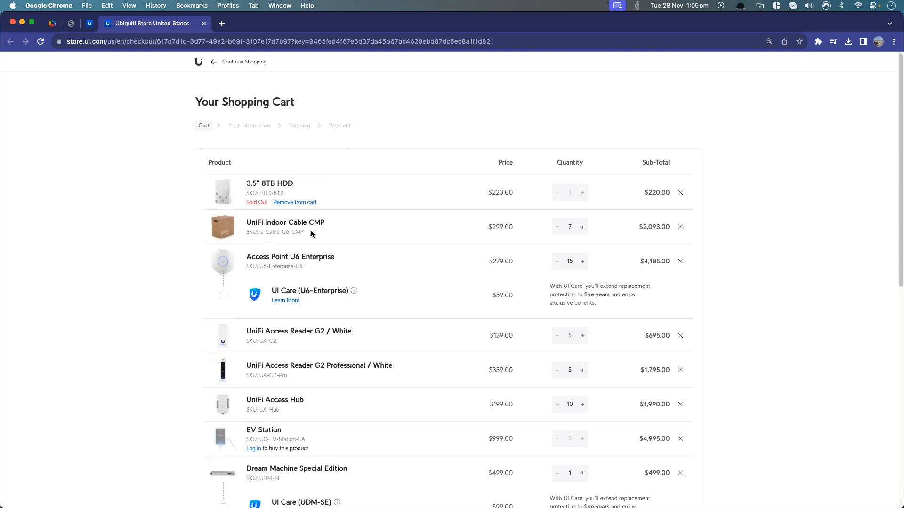
# Step: Review the shopping cart from start to end, checking each product's availability, price and quantity and the order total
pyautogui.scroll(-1, 283, 221)
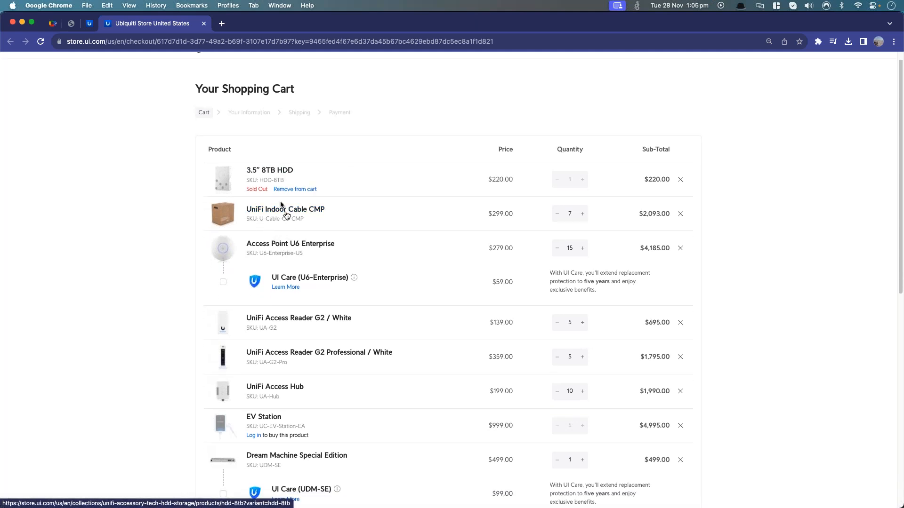
pyautogui.scroll(-1, 287, 216)
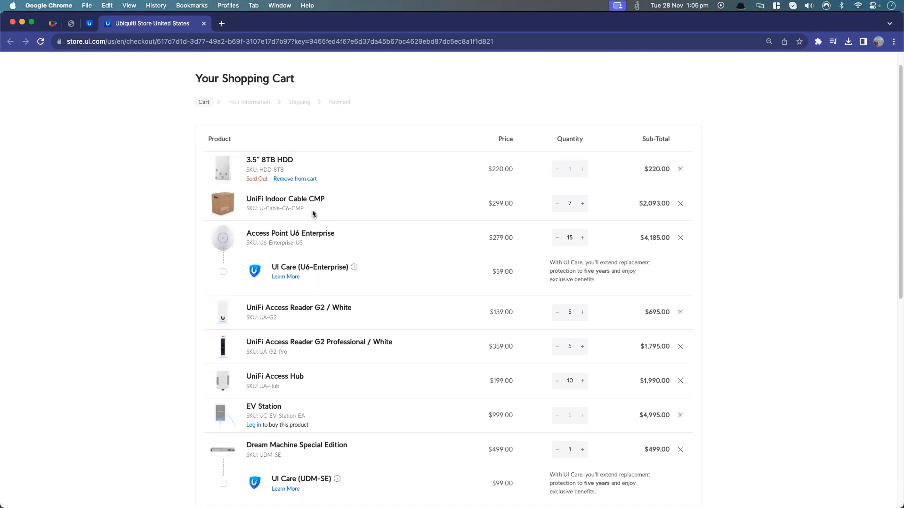
pyautogui.scroll(-3, 312, 208)
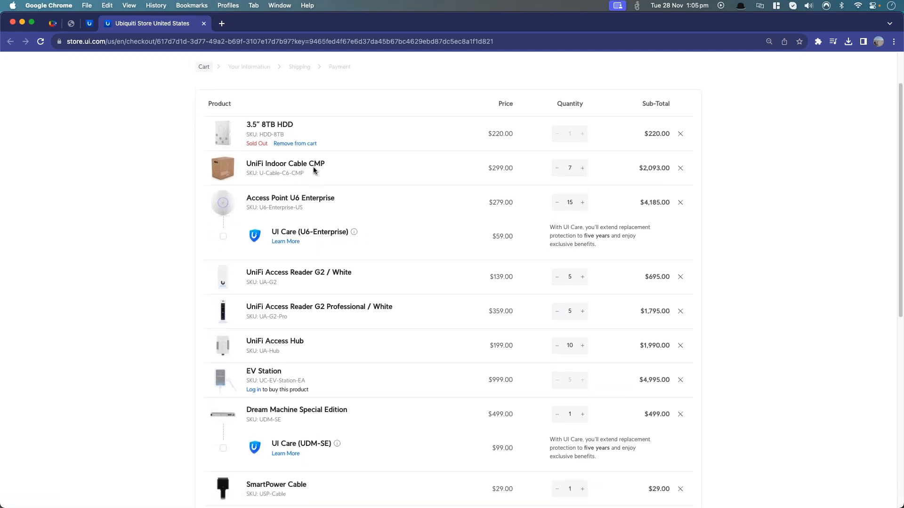
pyautogui.scroll(-1, 318, 188)
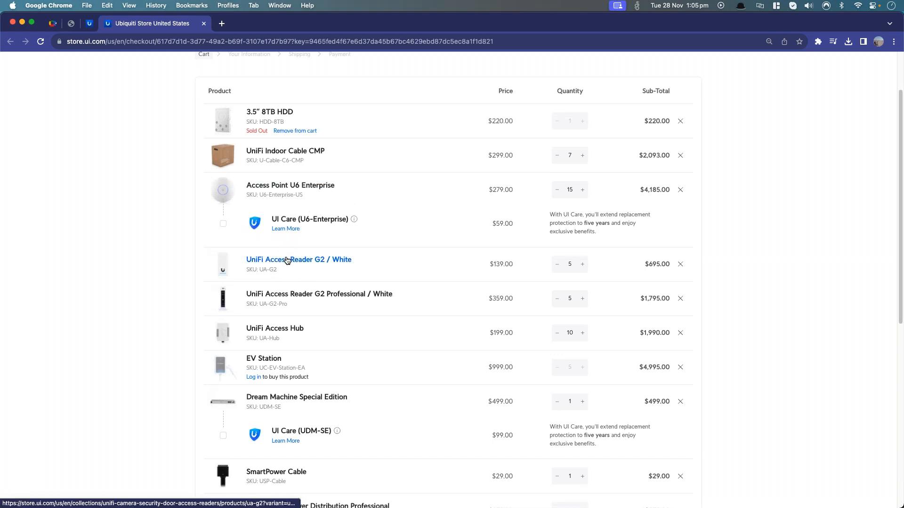
pyautogui.scroll(-7, 292, 273)
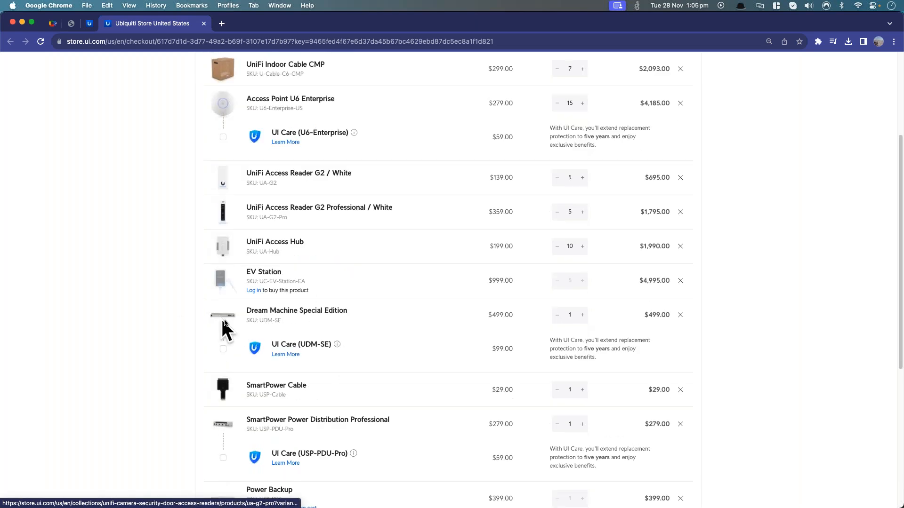
pyautogui.scroll(-2, 230, 323)
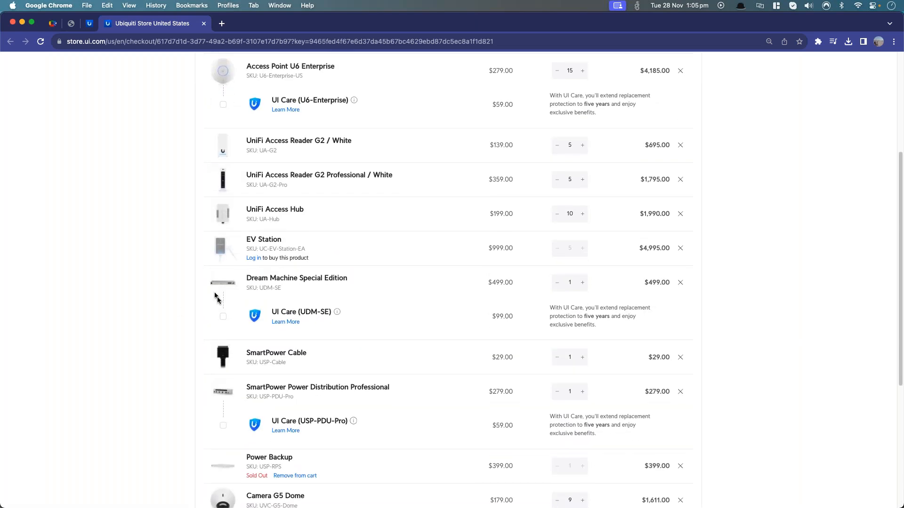
pyautogui.scroll(-5, 278, 310)
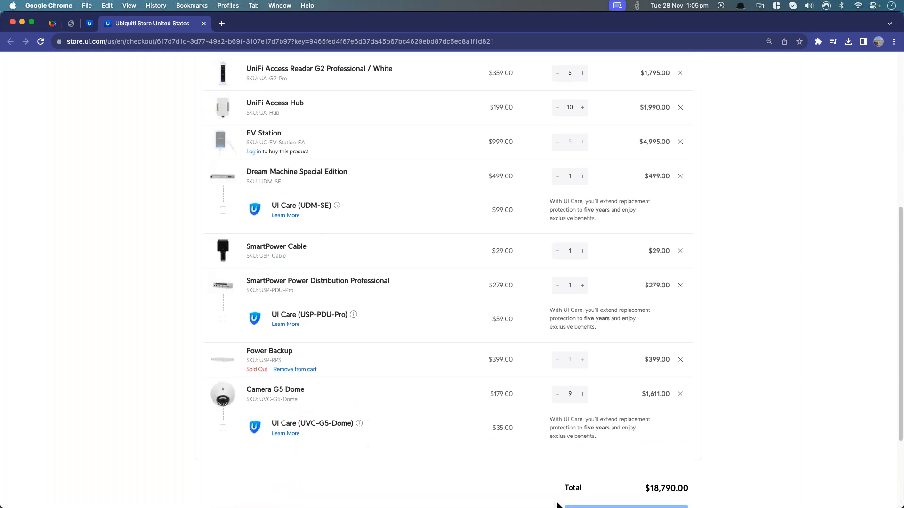
pyautogui.scroll(-4, 495, 395)
pyautogui.scroll(15, 478, 242)
pyautogui.scroll(7, 427, 240)
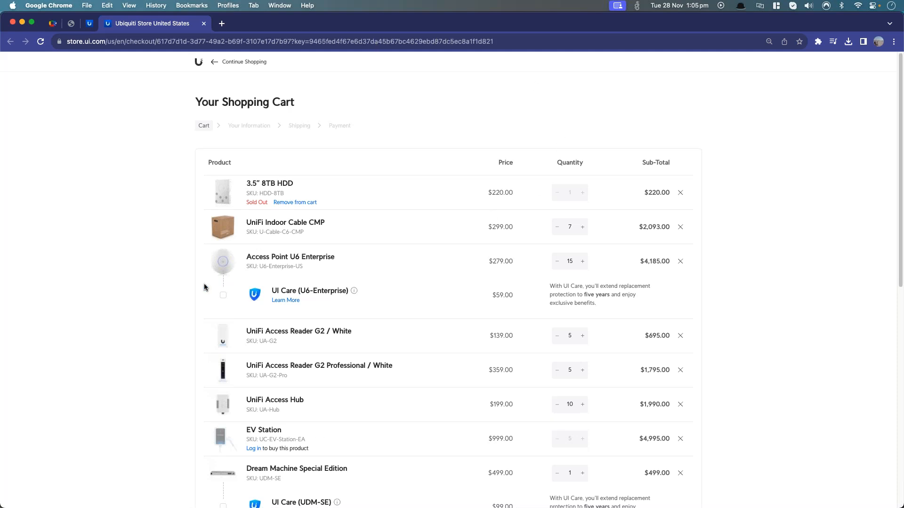
pyautogui.scroll(-3, 332, 188)
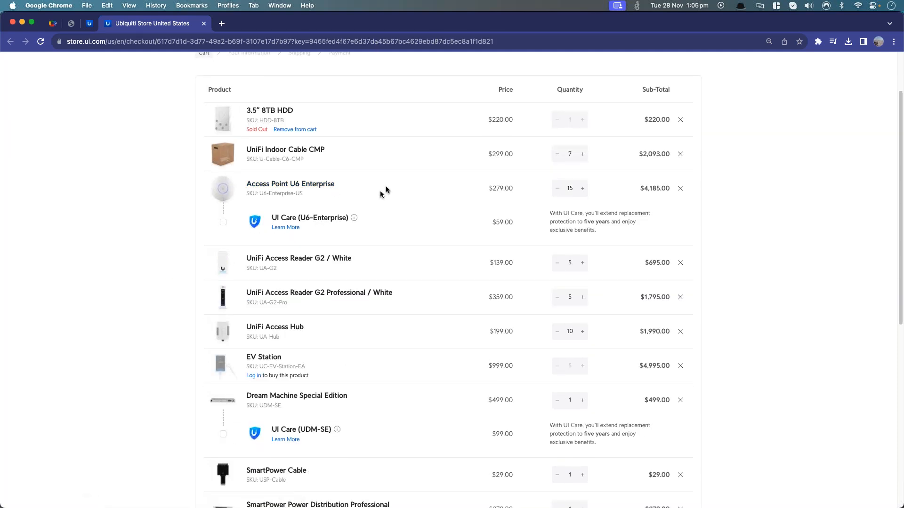
pyautogui.scroll(-3, 181, 241)
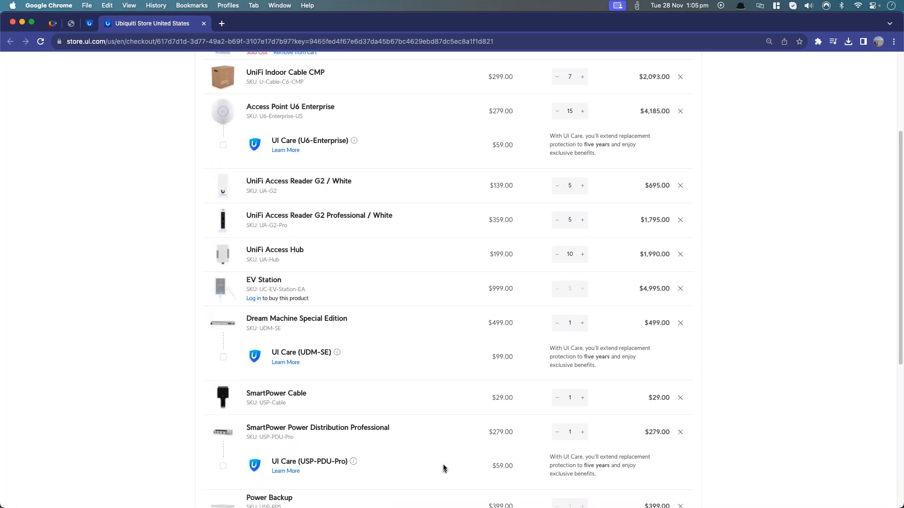
pyautogui.scroll(-8, 262, 306)
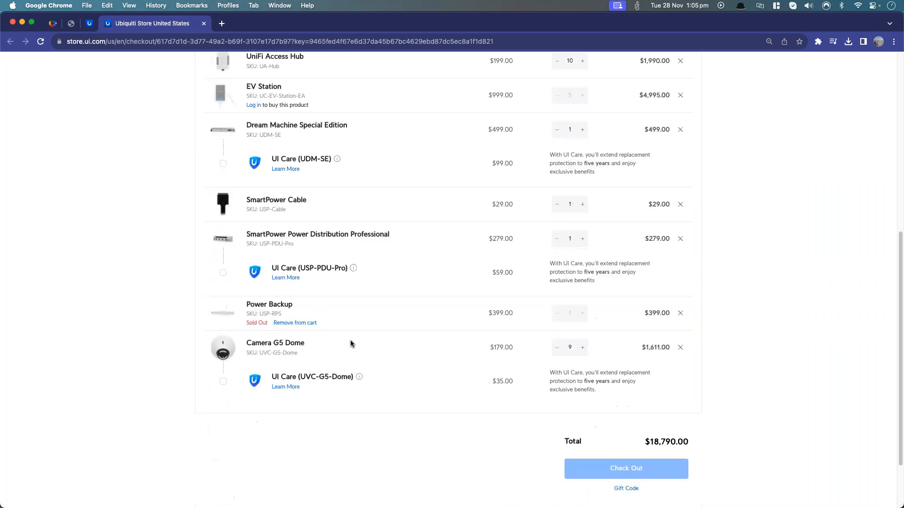
pyautogui.scroll(14, 269, 297)
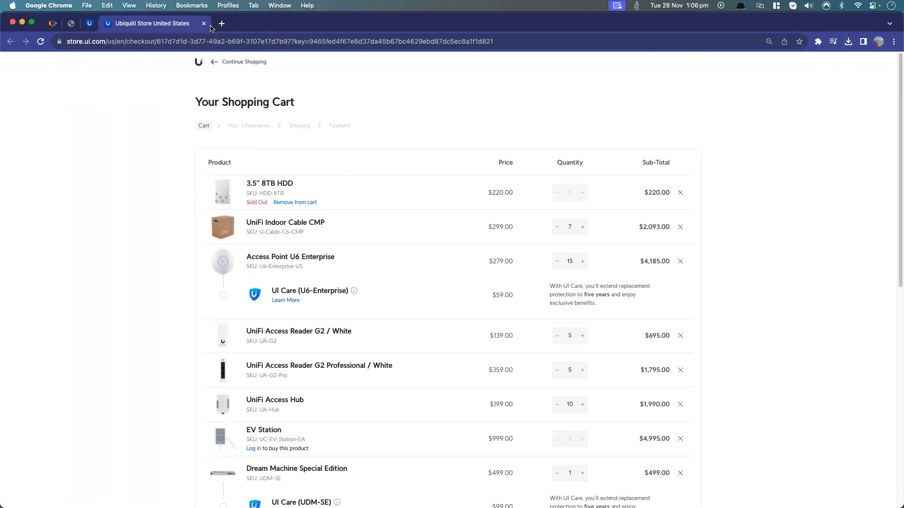
# Step: Leave the store cart, dismiss the shopping list and switch the Design Center to its floor plan workspace
pyautogui.press('super+w')
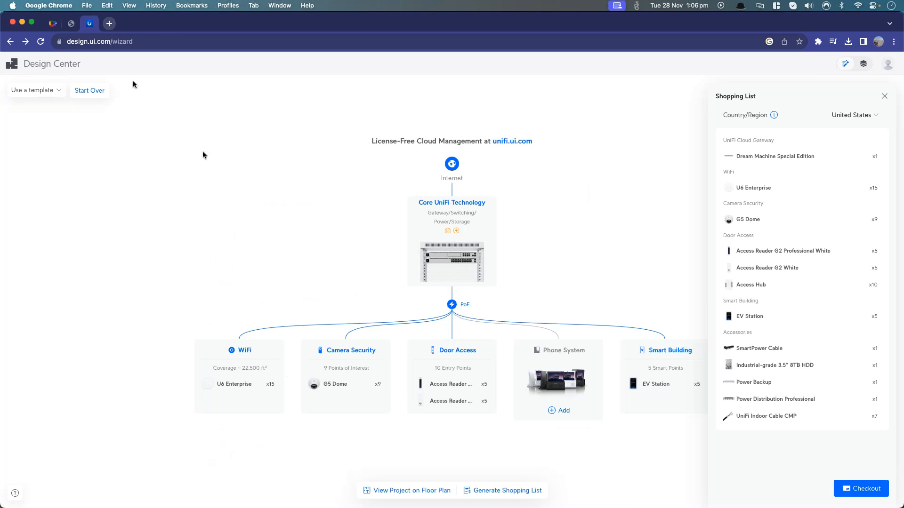
pyautogui.click(884, 98)
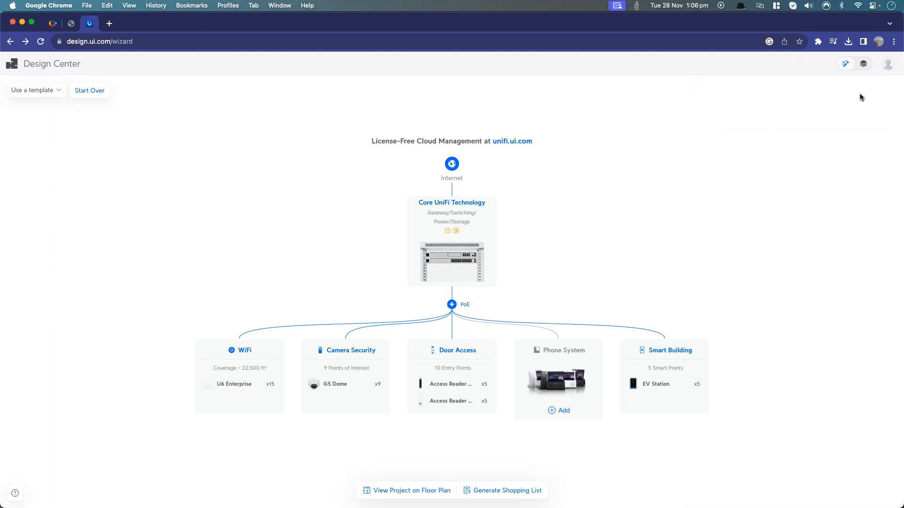
pyautogui.click(864, 67)
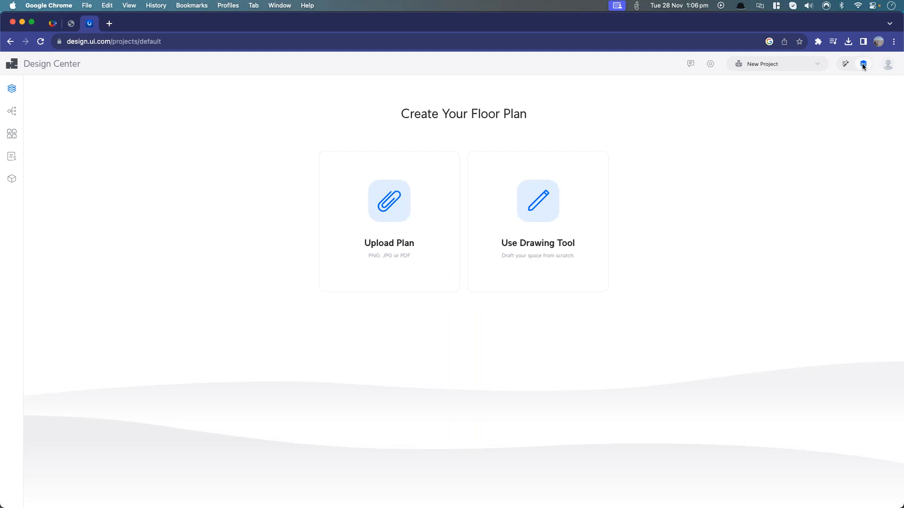
# Step: Start a new project named Leader Apartment with Adelaide, South Australia, Australia as the building location
pyautogui.click(809, 65)
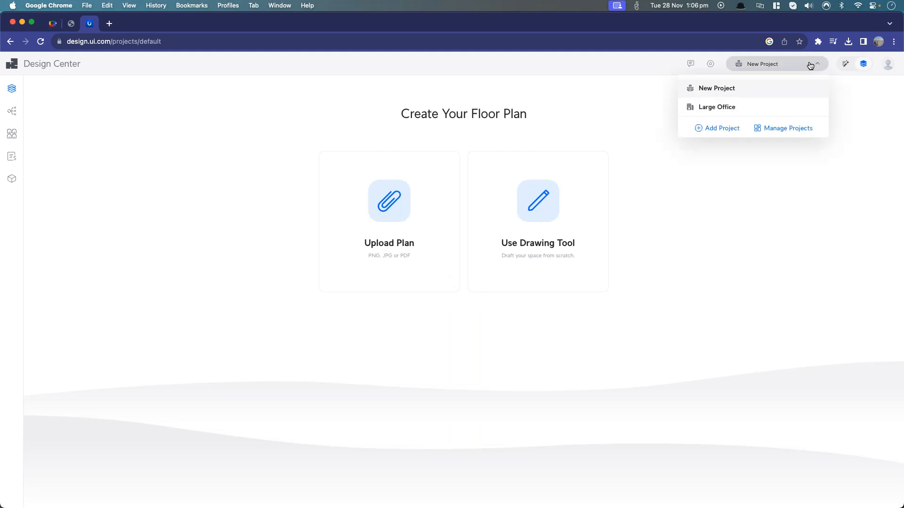
pyautogui.click(721, 131)
pyautogui.click(501, 216)
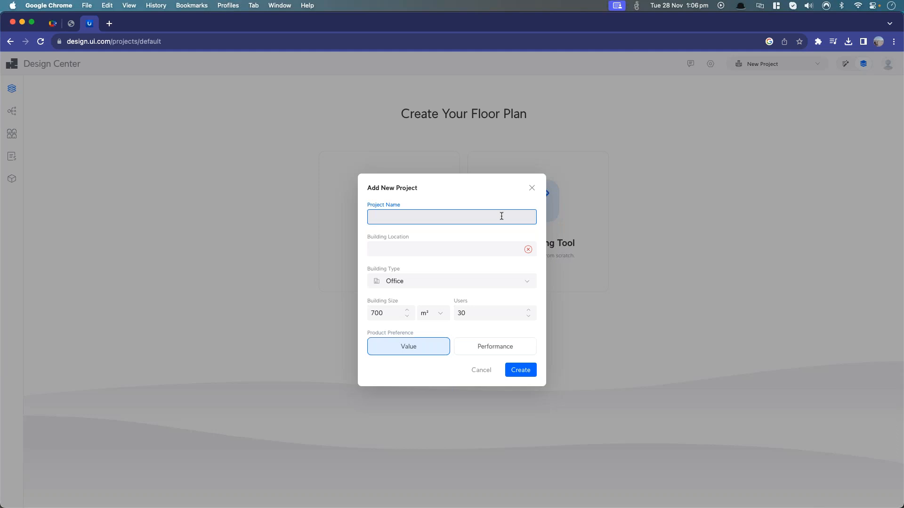
pyautogui.write('artment')
pyautogui.click(464, 250)
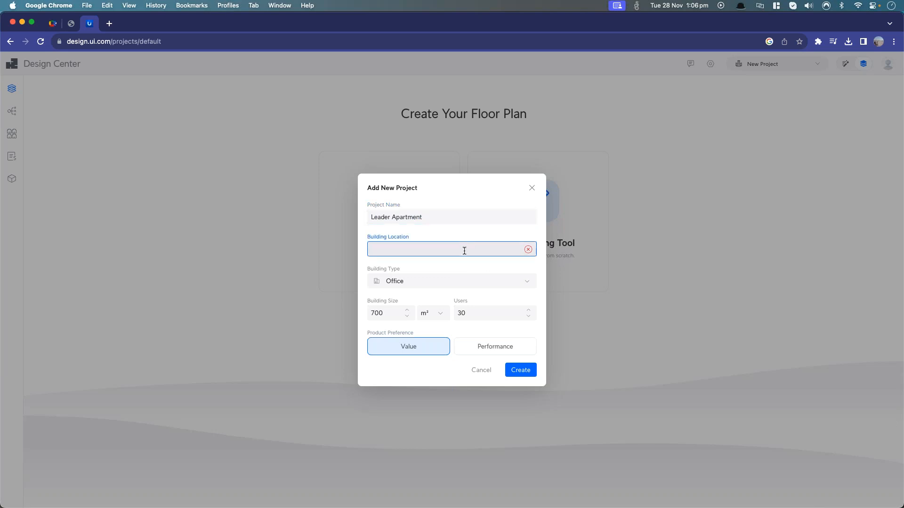
pyautogui.write('Adel')
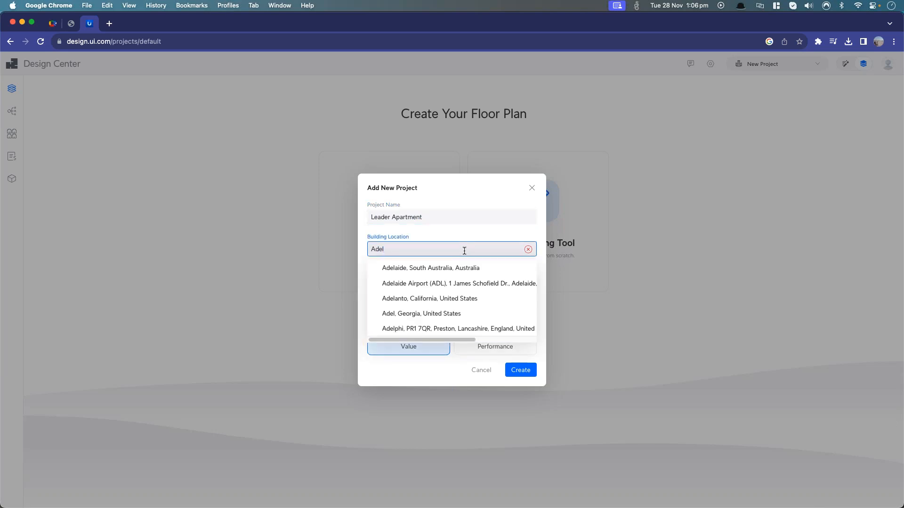
pyautogui.click(431, 268)
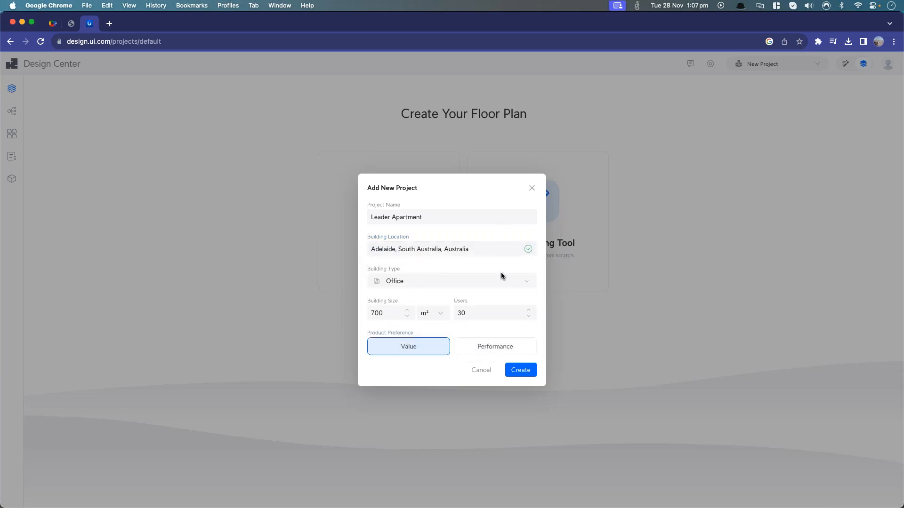
# Step: Create the project as a Home building of 150 m² for 10 users with the Performance product preference
pyautogui.click(513, 288)
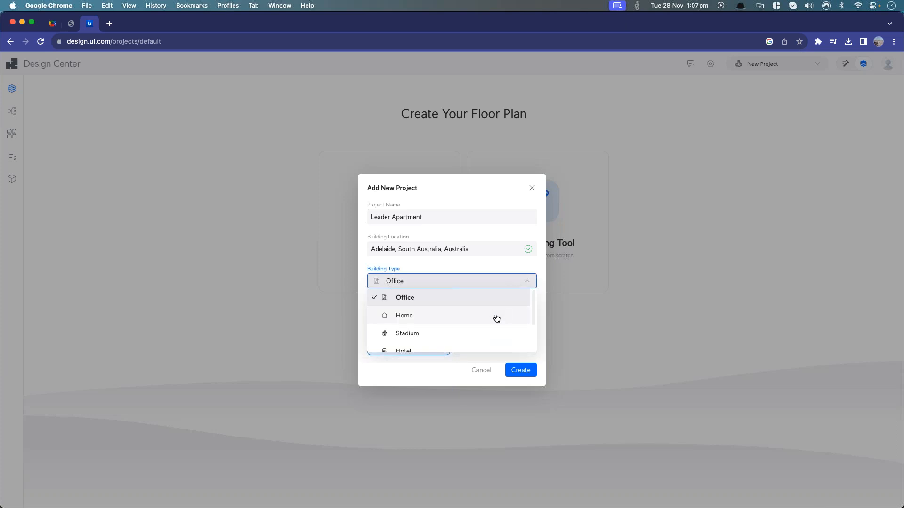
pyautogui.scroll(-1, 534, 311)
pyautogui.scroll(1, 471, 306)
pyautogui.click(440, 309)
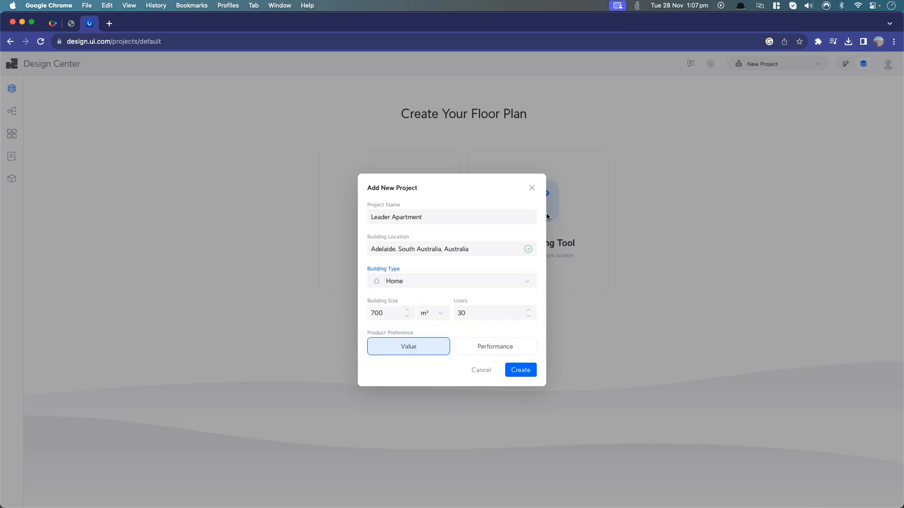
pyautogui.doubleClick(400, 315)
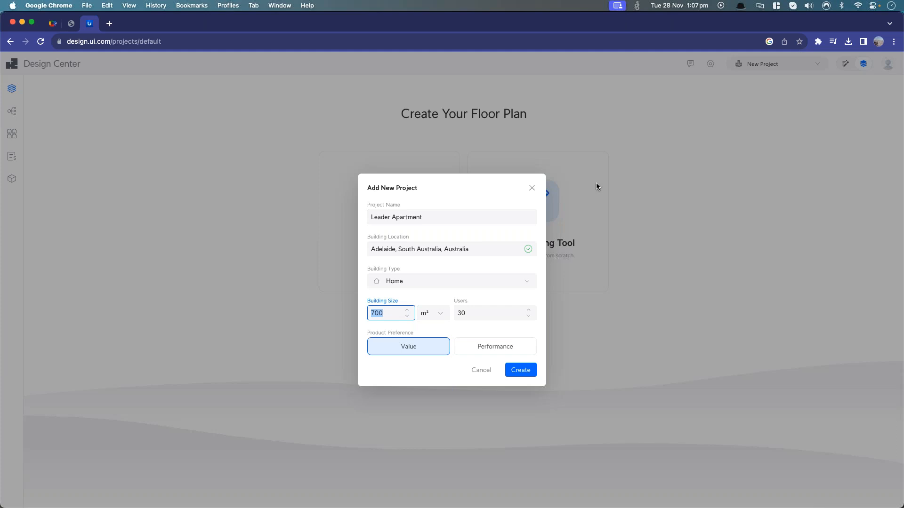
pyautogui.write('150')
pyautogui.doubleClick(483, 313)
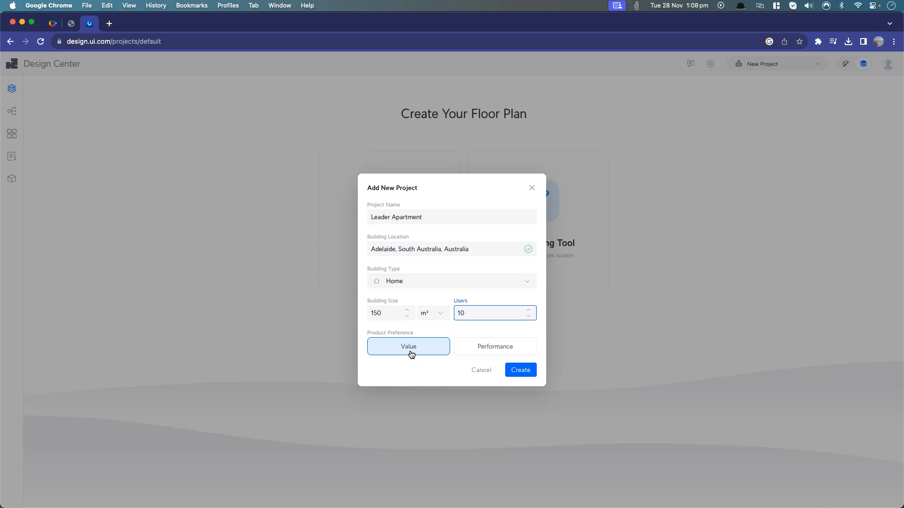
pyautogui.click(498, 352)
pyautogui.click(522, 373)
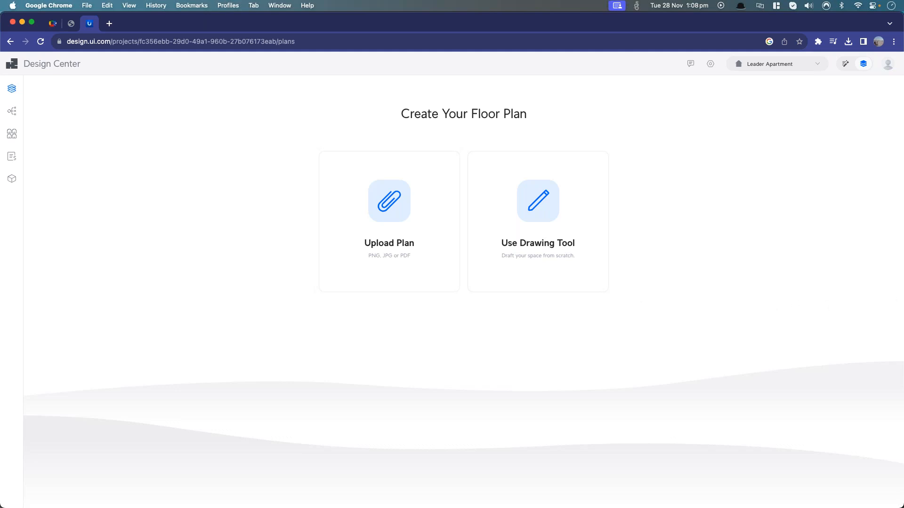
# Step: Upload the apartment floor plan image to the project under the name First Floor
pyautogui.click(416, 194)
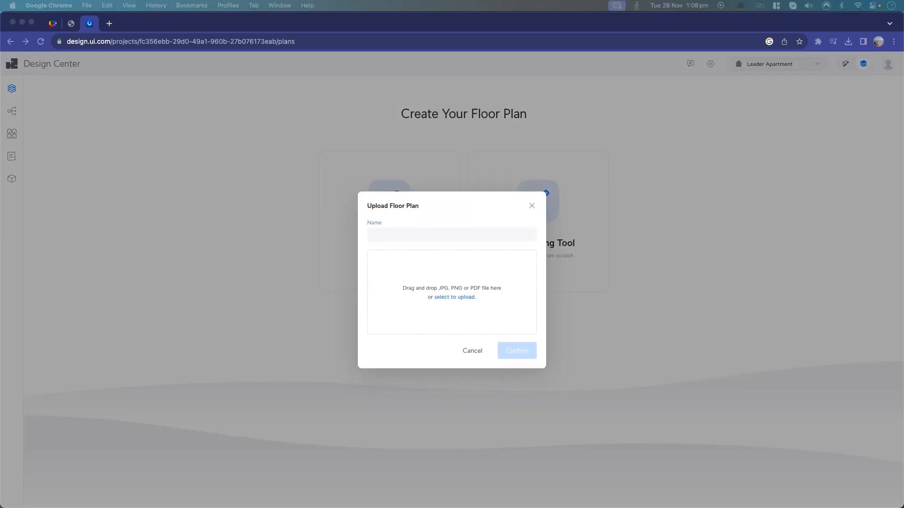
pyautogui.moveTo(470, 423); pyautogui.dragTo(458, 312)
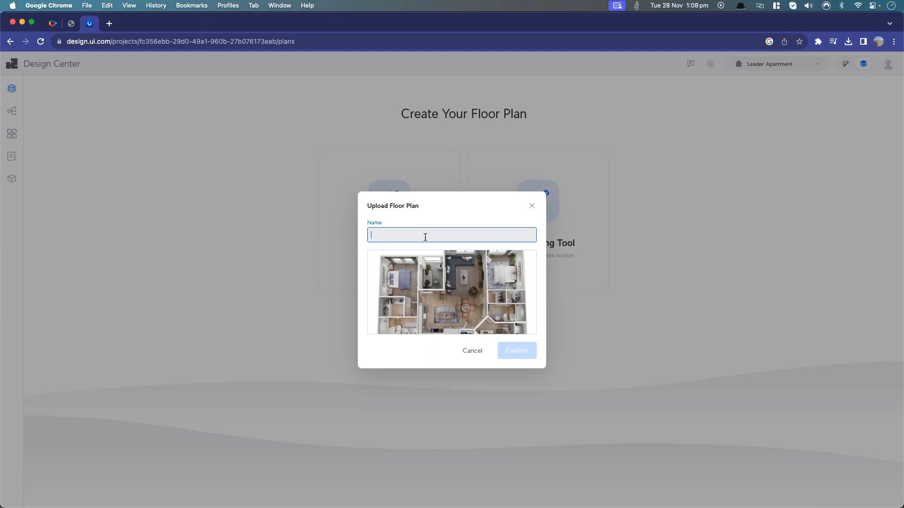
pyautogui.write('First ')
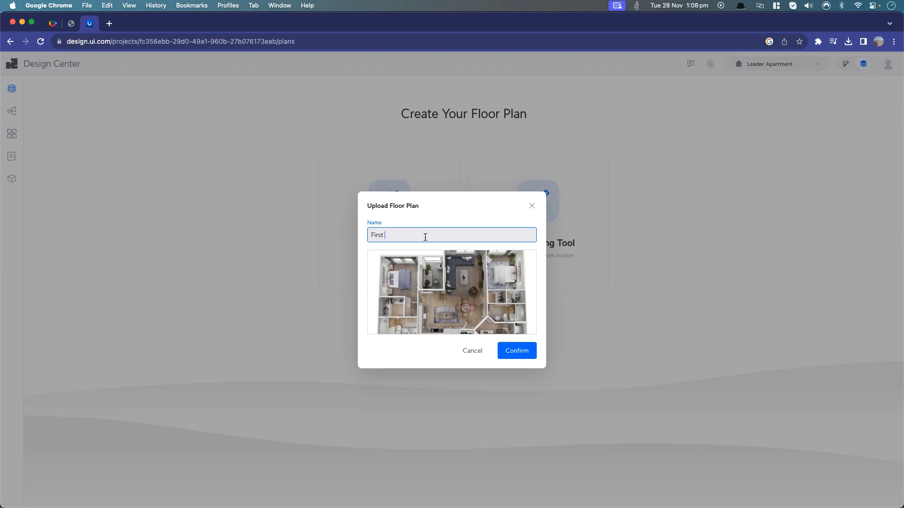
pyautogui.write('Floor')
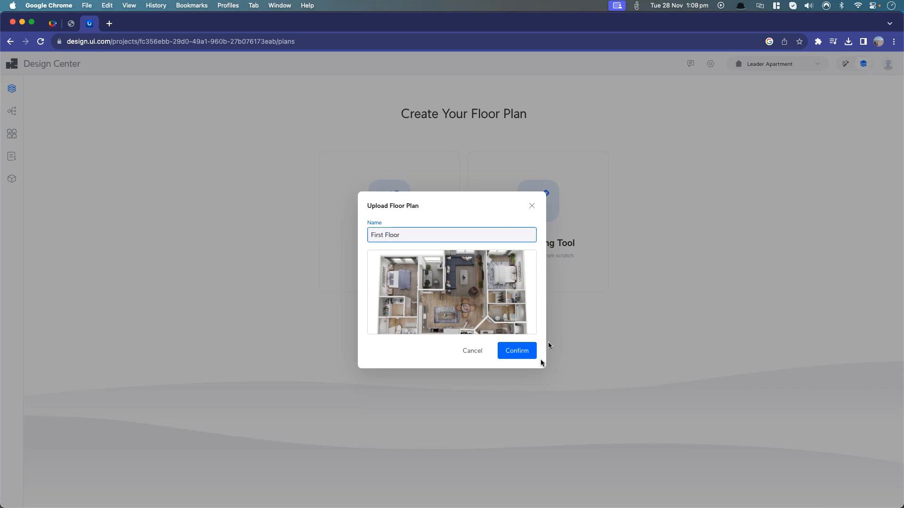
pyautogui.click(517, 351)
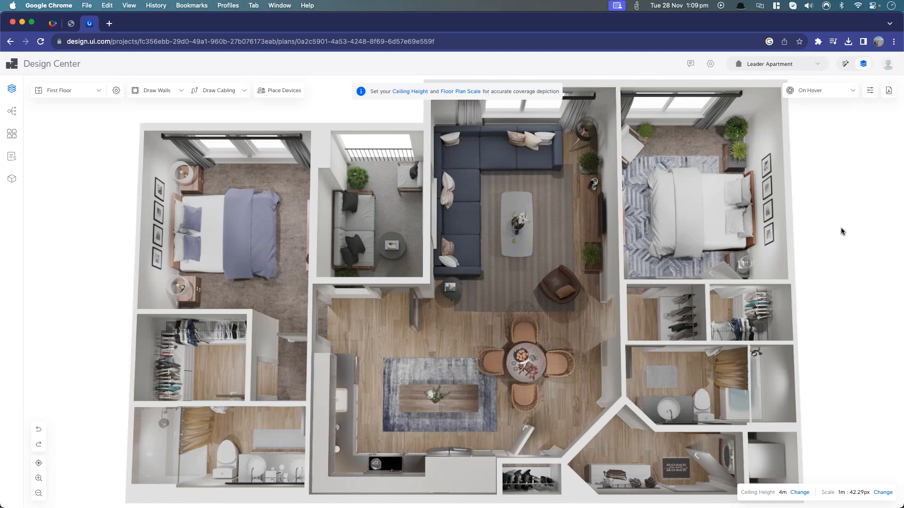
# Step: Set the First Floor plan's ceiling height to 2.5 m
pyautogui.scroll(-1, 840, 228)
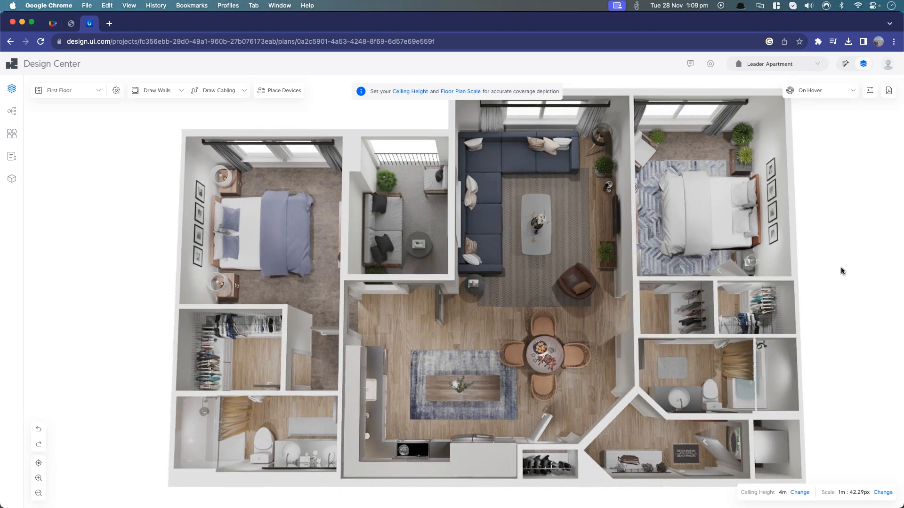
pyautogui.scroll(-1, 810, 262)
pyautogui.scroll(-1, 800, 263)
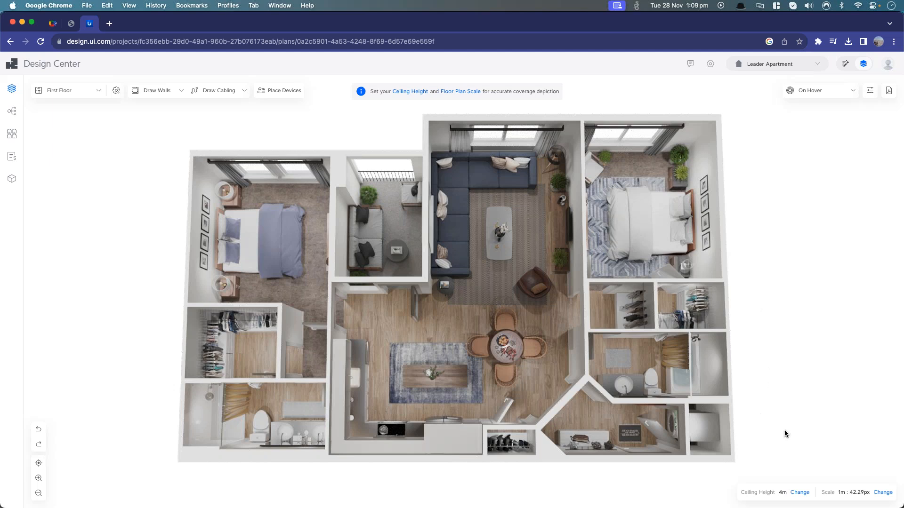
pyautogui.click(799, 493)
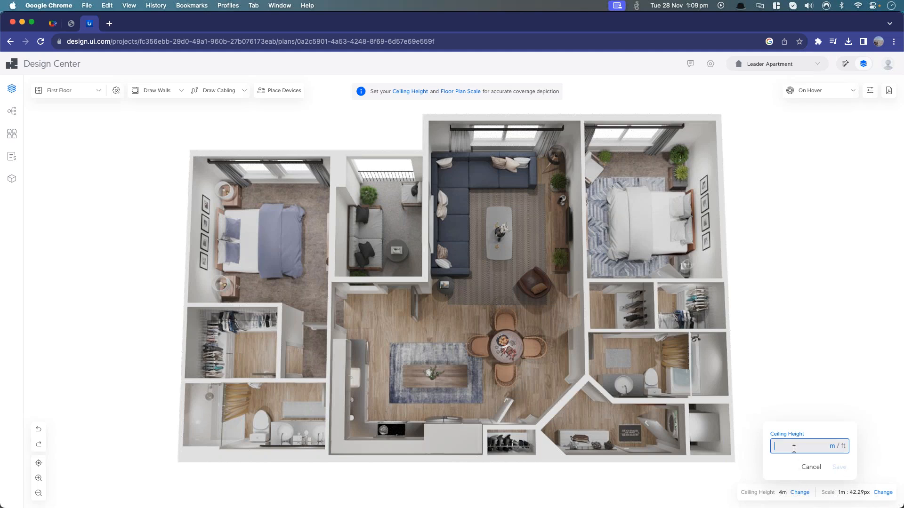
pyautogui.write('2.5')
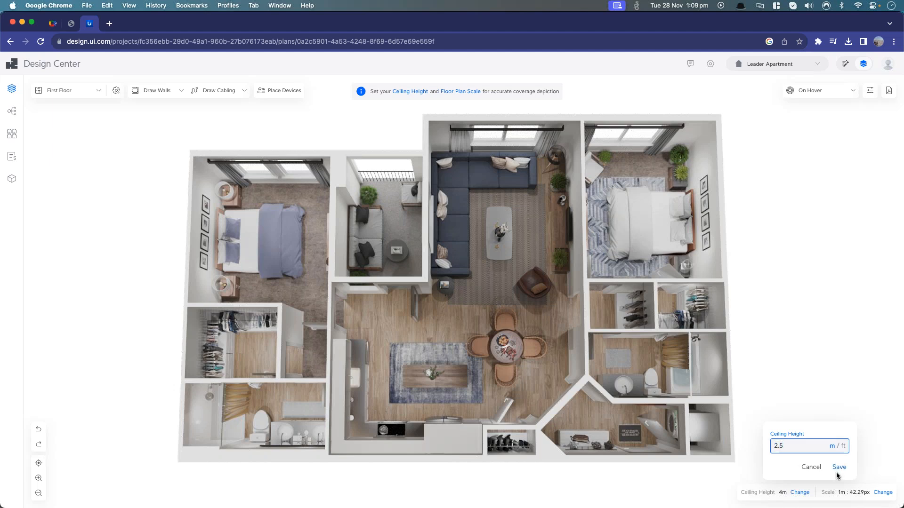
pyautogui.click(838, 467)
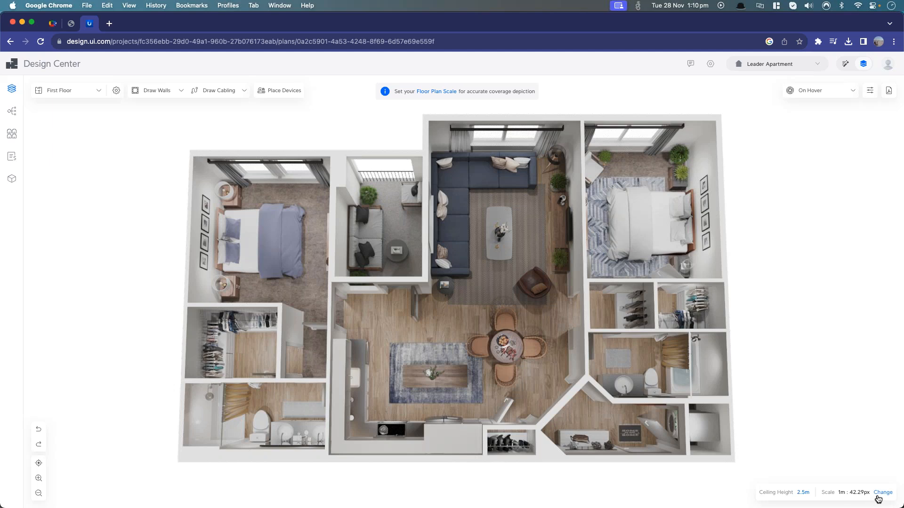
# Step: Calibrate the floor plan scale by marking the small balcony room's lower wall end to end as 3 m long
pyautogui.click(882, 492)
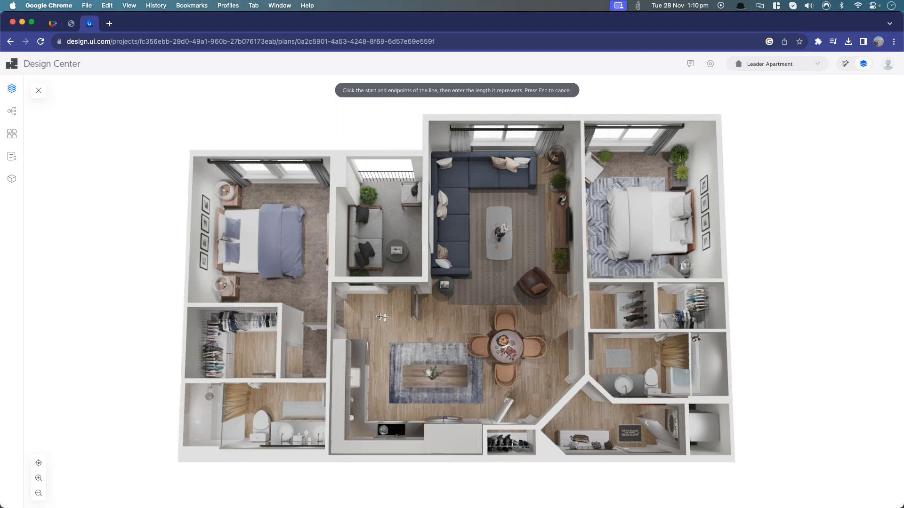
pyautogui.click(333, 279)
pyautogui.click(424, 280)
pyautogui.write('3')
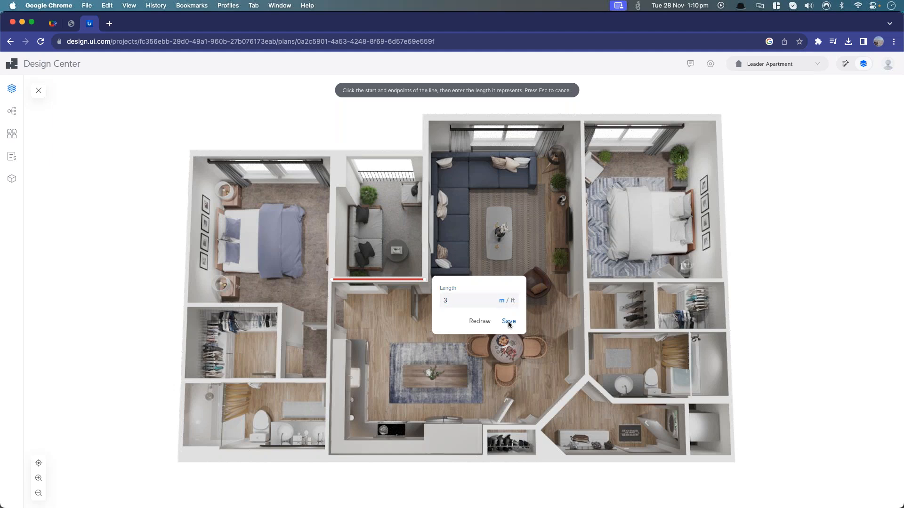
pyautogui.click(508, 322)
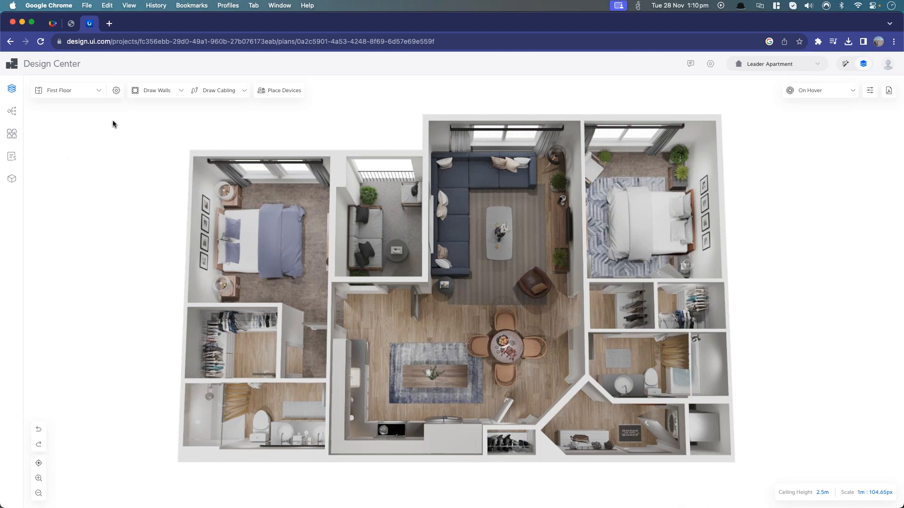
# Step: Examine the floor plan selection options and the First Floor plan's edit settings
pyautogui.click(99, 91)
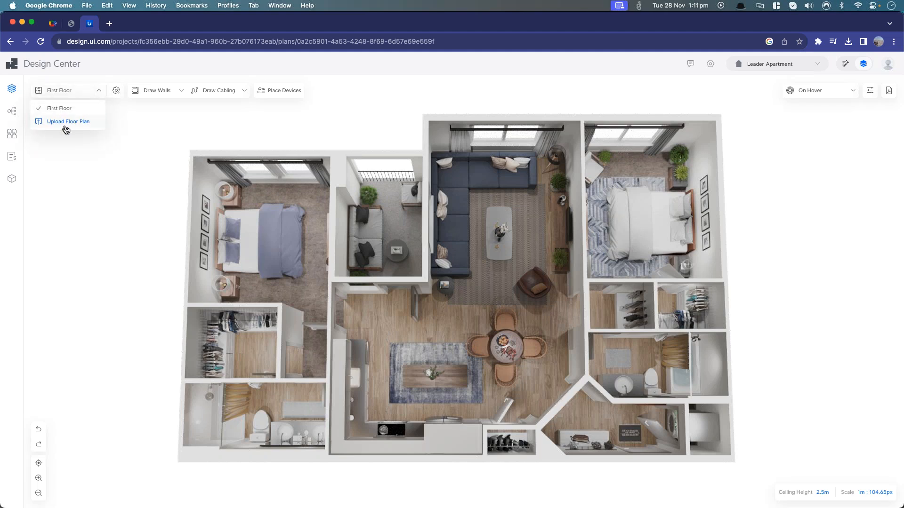
pyautogui.click(131, 123)
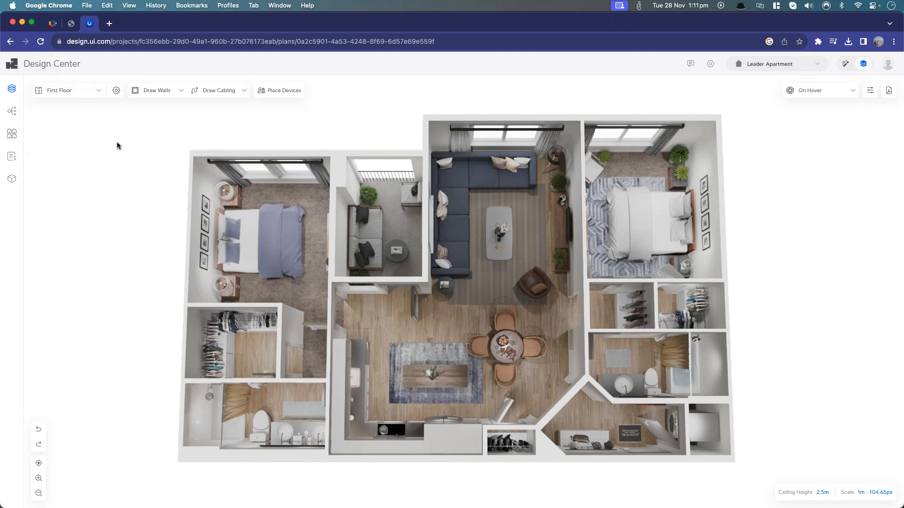
pyautogui.click(117, 92)
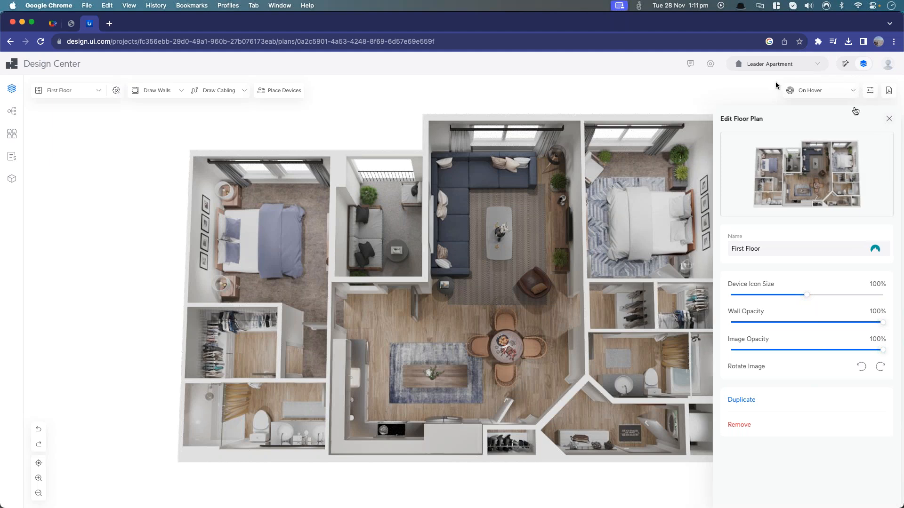
pyautogui.click(883, 121)
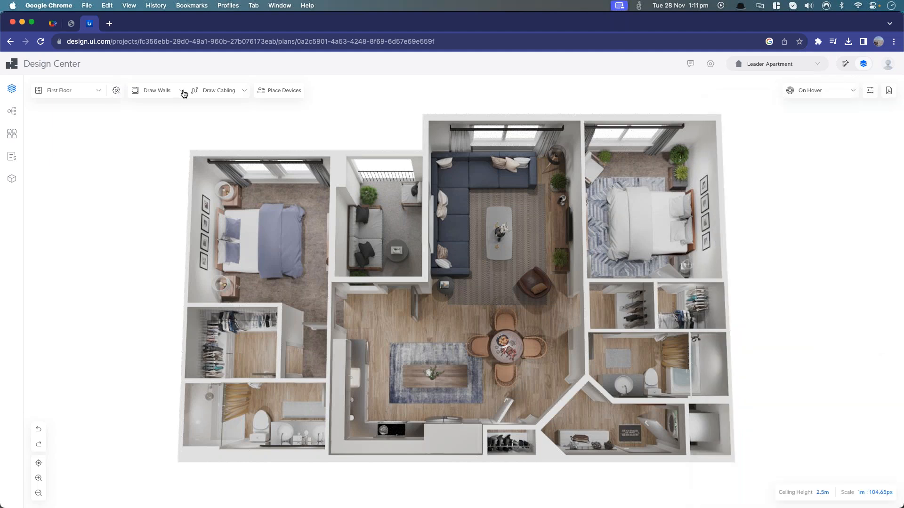
# Step: Draw concrete walls along the apartment's left, bottom and right outer edges
pyautogui.click(183, 92)
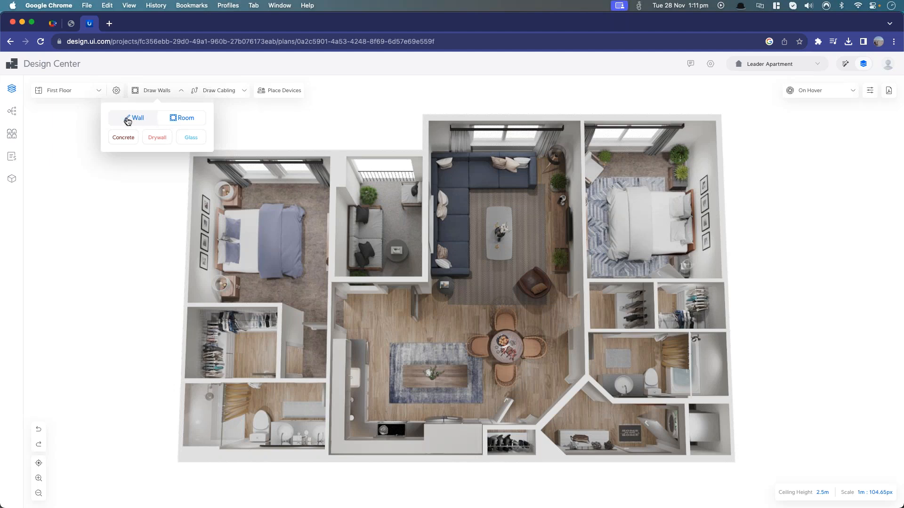
pyautogui.click(176, 122)
pyautogui.click(140, 123)
pyautogui.click(141, 124)
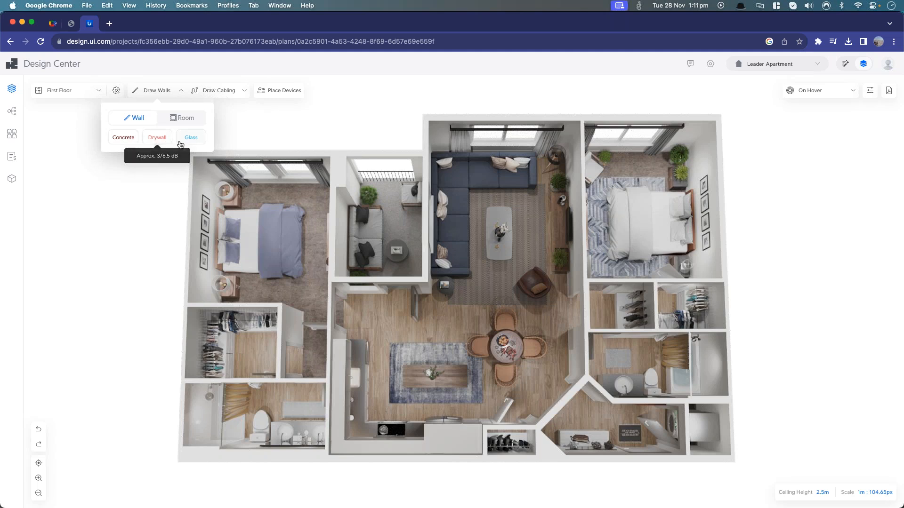
pyautogui.click(130, 141)
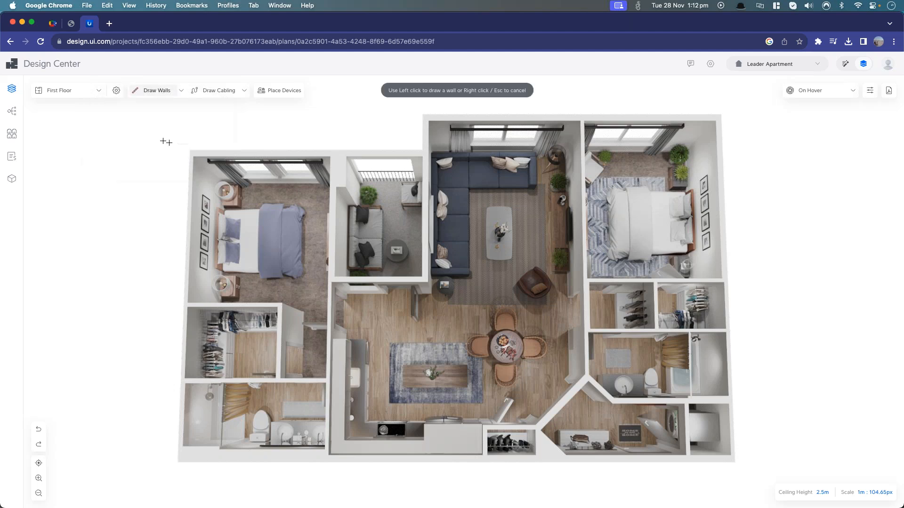
pyautogui.click(192, 152)
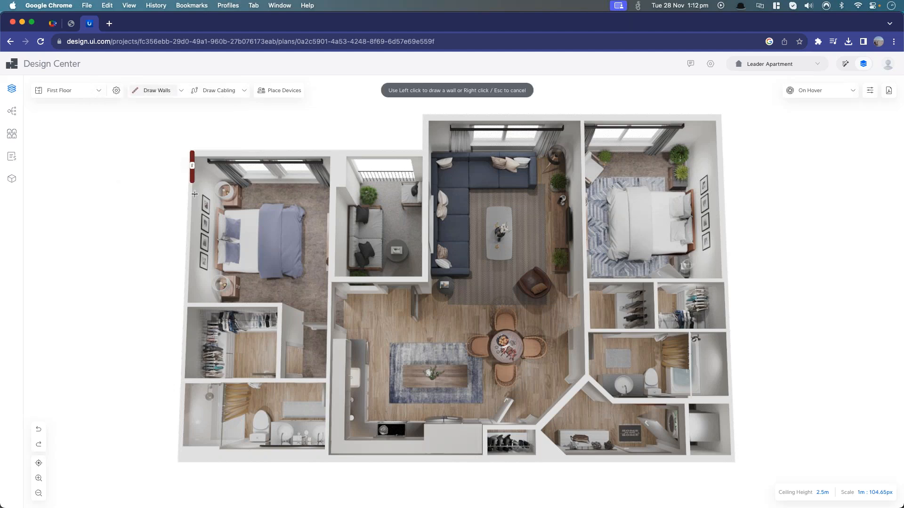
pyautogui.click(180, 461)
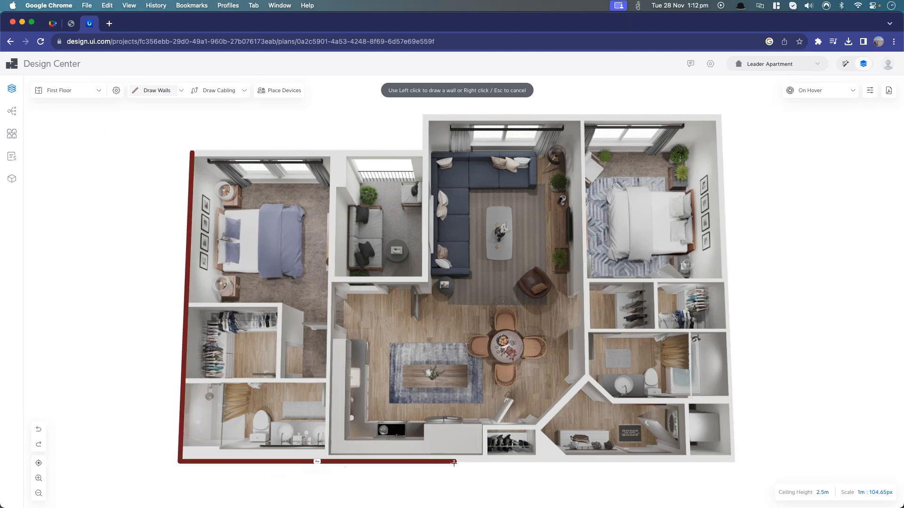
pyautogui.click(733, 459)
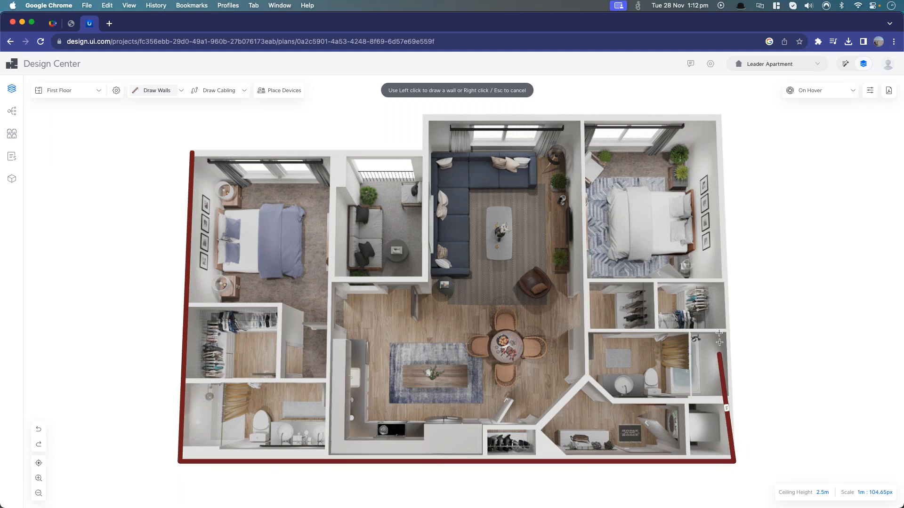
pyautogui.click(719, 115)
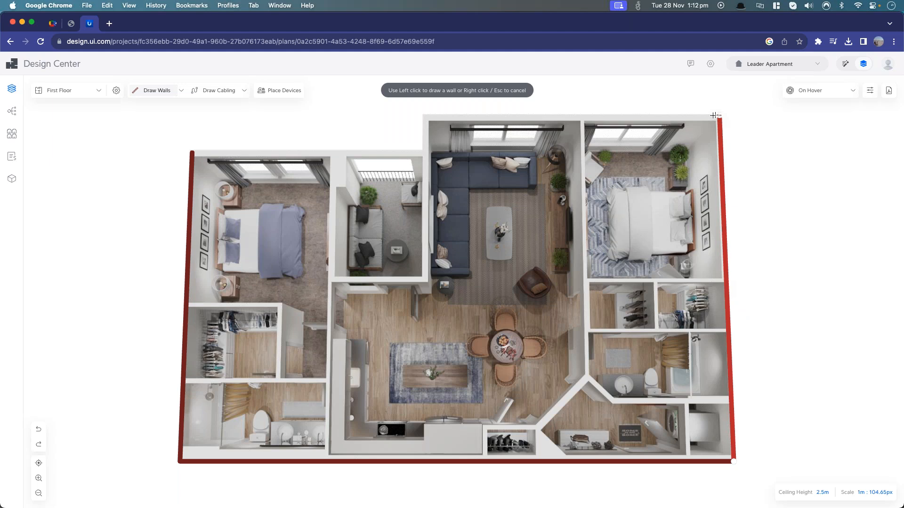
# Step: Draw concrete wall segments along the upper edge of the right bedroom and living room, leaving both window openings clear
pyautogui.doubleClick(672, 115)
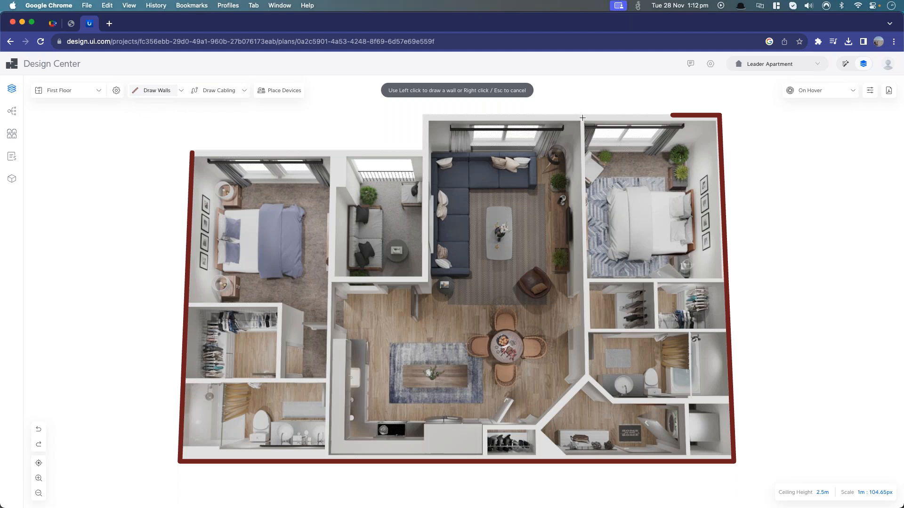
pyautogui.click(596, 116)
pyautogui.click(548, 117)
pyautogui.click(448, 117)
pyautogui.click(424, 117)
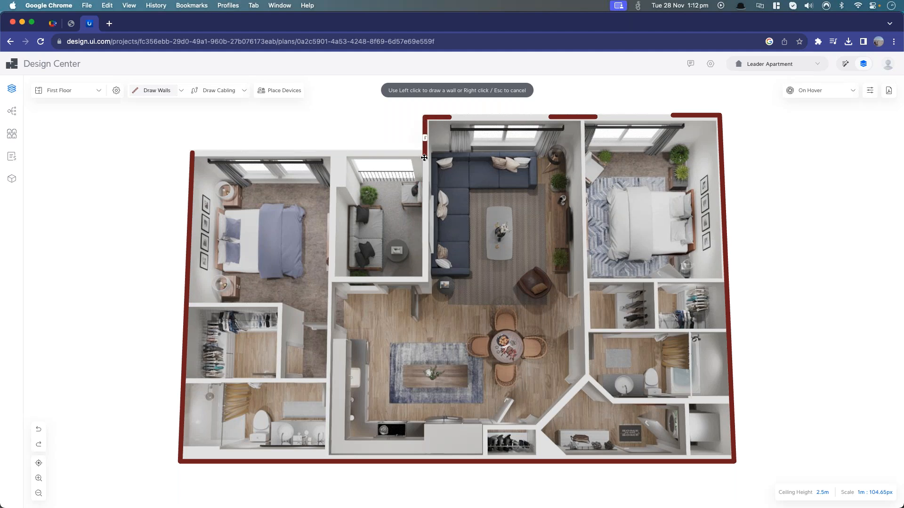
# Step: Draw the short concrete side wall beside the balcony and upper wall segments to the left corner, leaving balcony and bedroom window openings
pyautogui.click(425, 153)
pyautogui.rightClick(445, 144)
pyautogui.click(425, 136)
pyautogui.rightClick(439, 117)
pyautogui.click(425, 153)
pyautogui.click(413, 153)
pyautogui.click(349, 154)
pyautogui.click(314, 153)
pyautogui.click(212, 153)
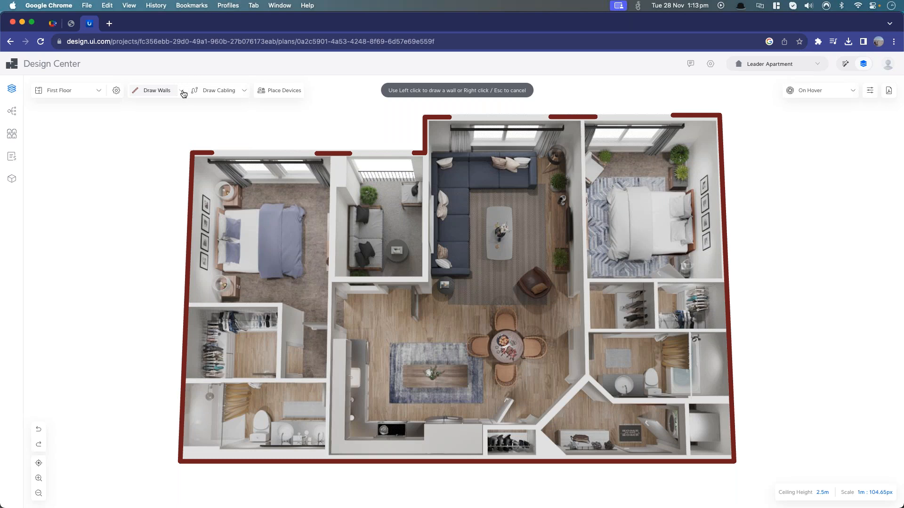
# Step: Draw a glass wall across the left bedroom's window opening
pyautogui.click(182, 92)
pyautogui.click(191, 138)
pyautogui.click(211, 153)
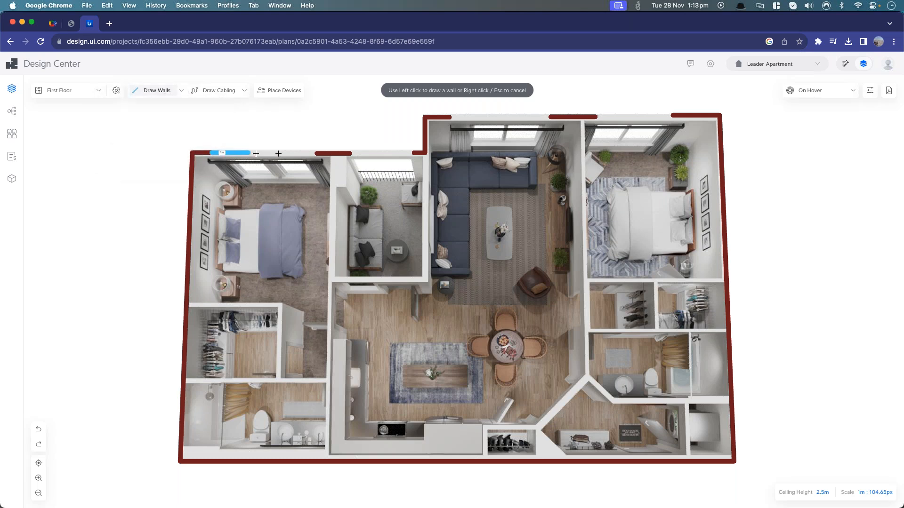
pyautogui.click(316, 153)
pyautogui.press('Escape')
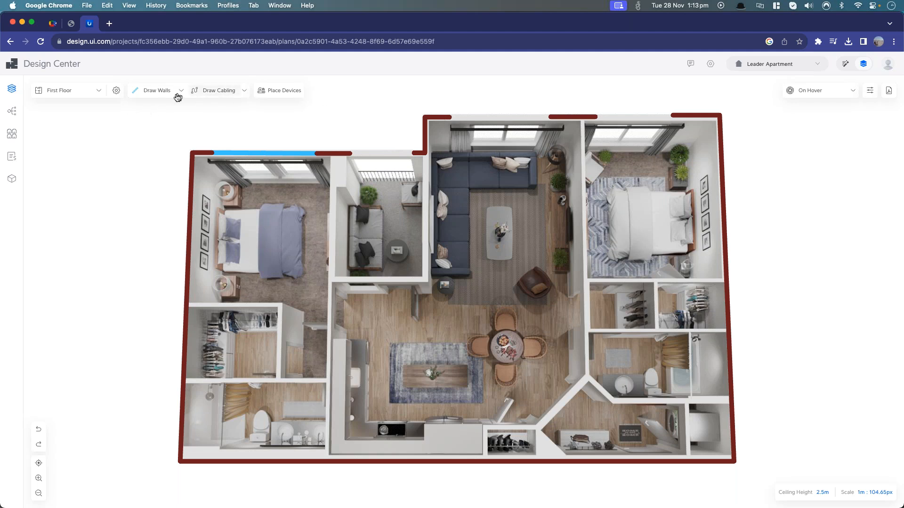
# Step: Draw glass walls across the window openings of the living room and the right bedroom
pyautogui.click(150, 90)
pyautogui.click(425, 117)
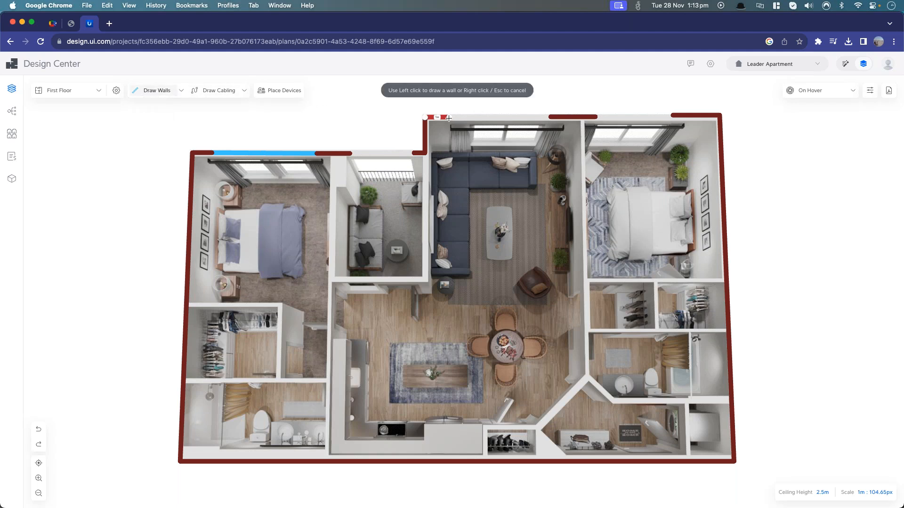
pyautogui.click(551, 117)
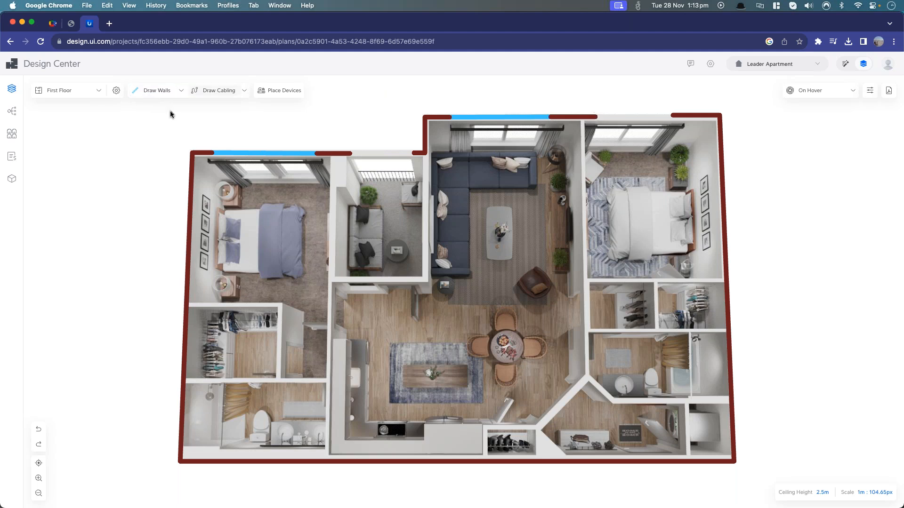
pyautogui.click(159, 90)
pyautogui.click(595, 118)
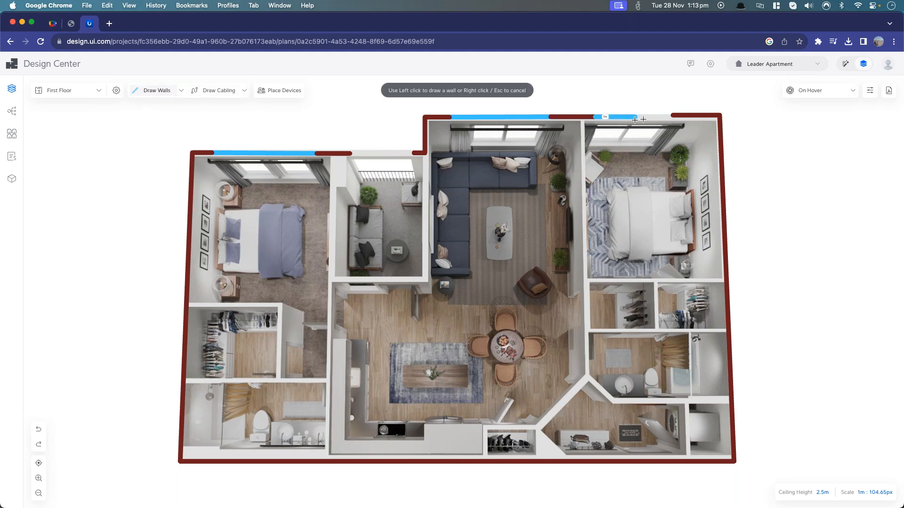
pyautogui.click(671, 115)
pyautogui.press('Escape')
# Step: Draw drywall between the left bedroom and balcony, and from the bottom outer wall up to the bedroom doorway, leaving the doorway open
pyautogui.click(181, 90)
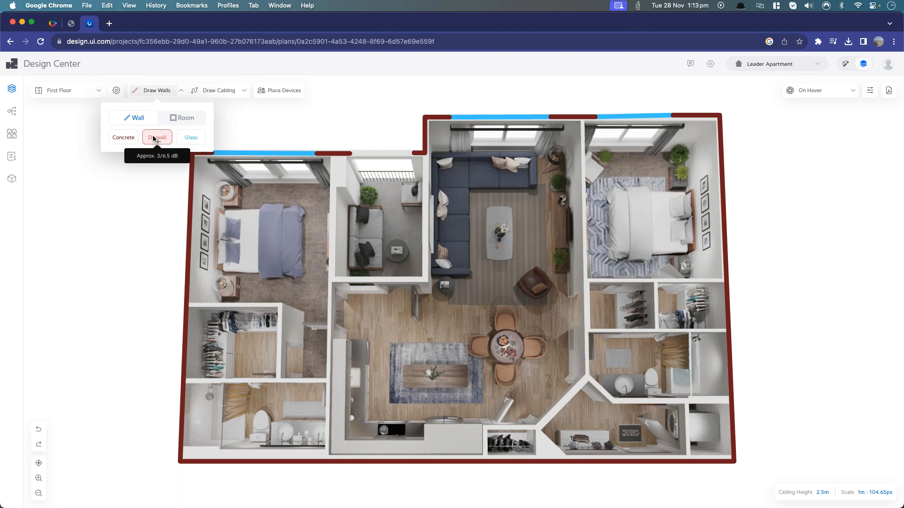
pyautogui.click(153, 139)
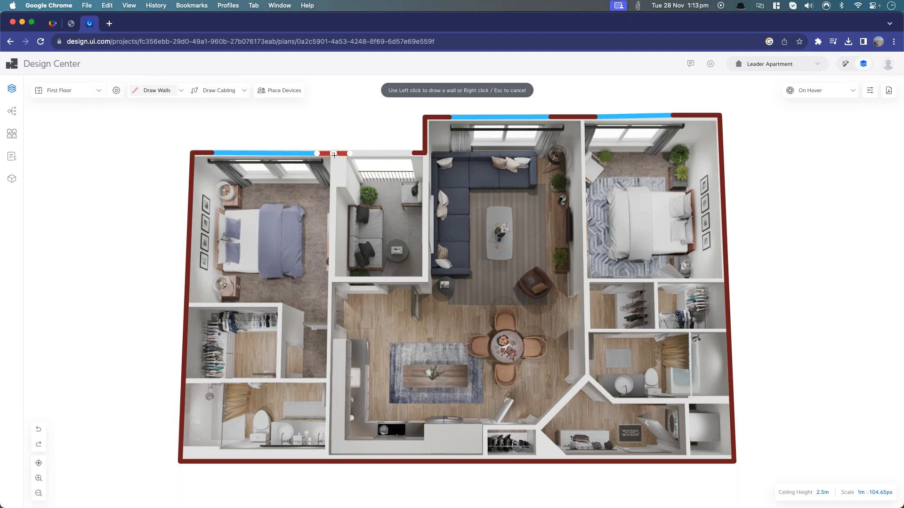
pyautogui.click(332, 158)
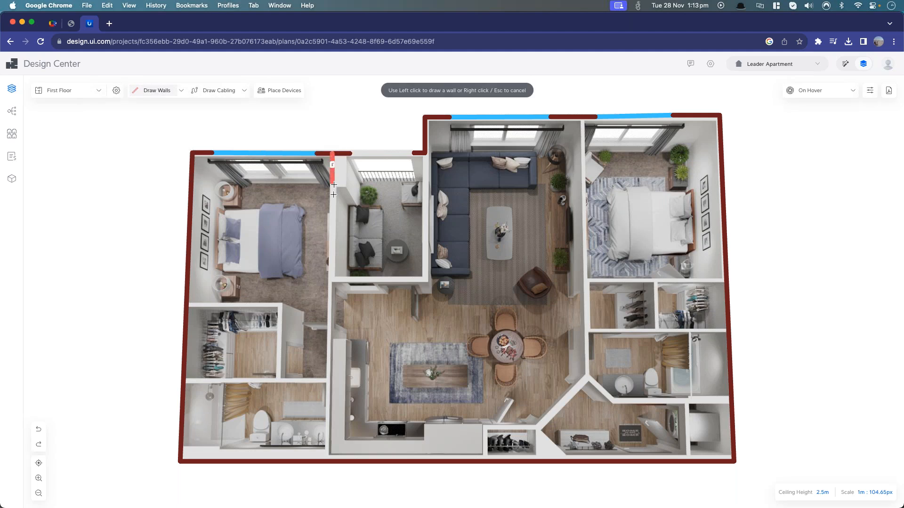
pyautogui.click(331, 278)
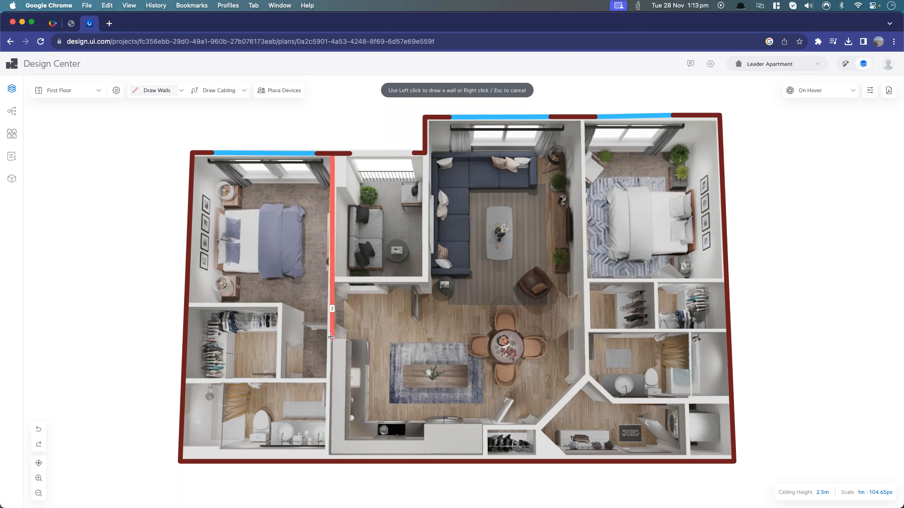
pyautogui.click(325, 459)
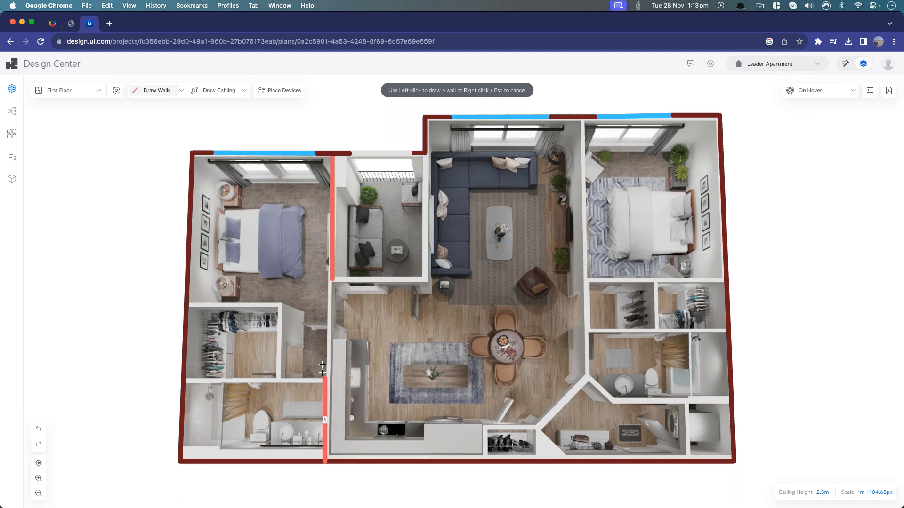
pyautogui.click(330, 323)
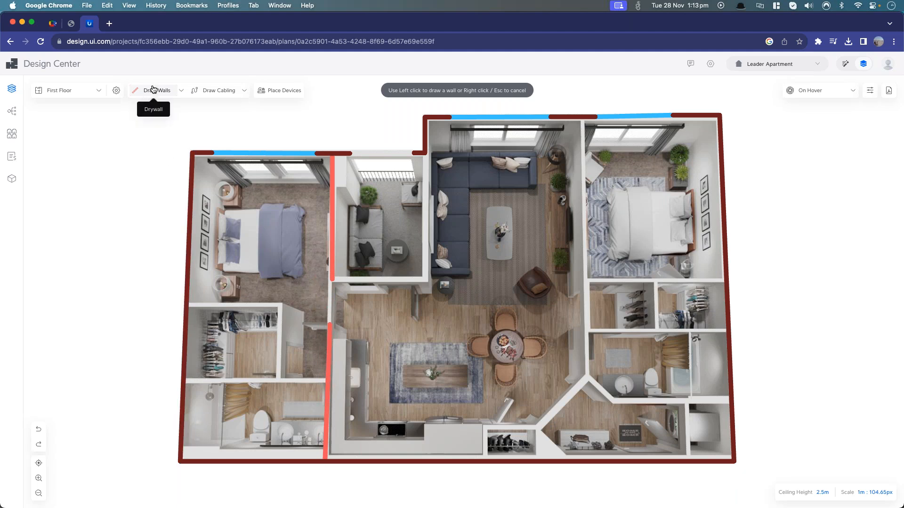
# Step: Draw drywall along the left closet's lower and upper walls and partway down its right side, leaving the door opening
pyautogui.click(184, 379)
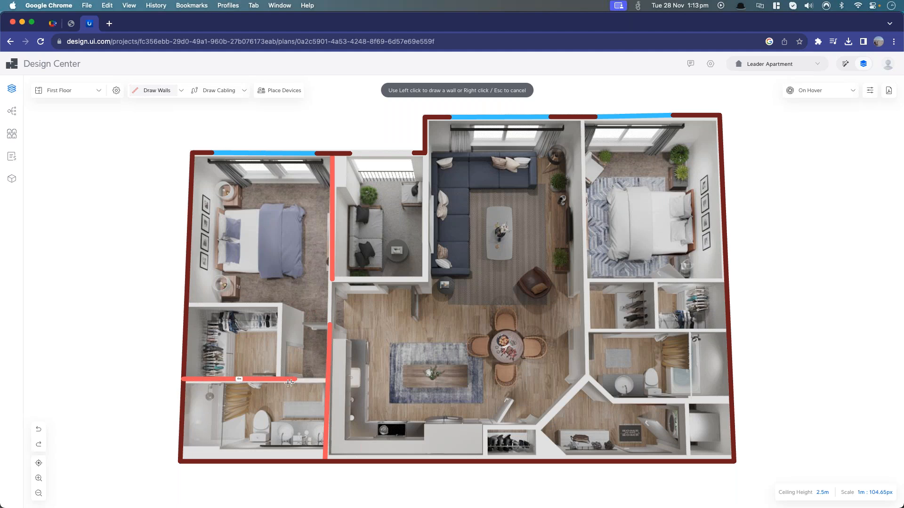
pyautogui.click(284, 379)
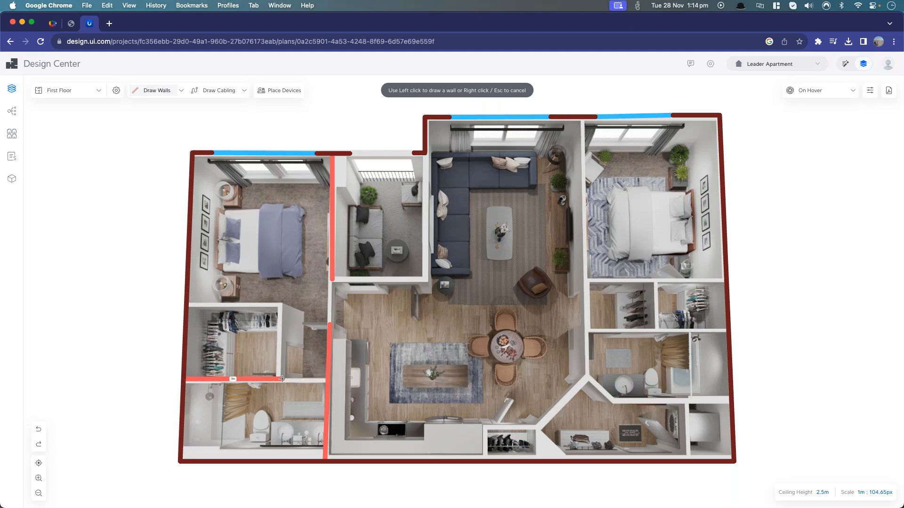
pyautogui.click(185, 304)
pyautogui.click(278, 305)
pyautogui.click(279, 305)
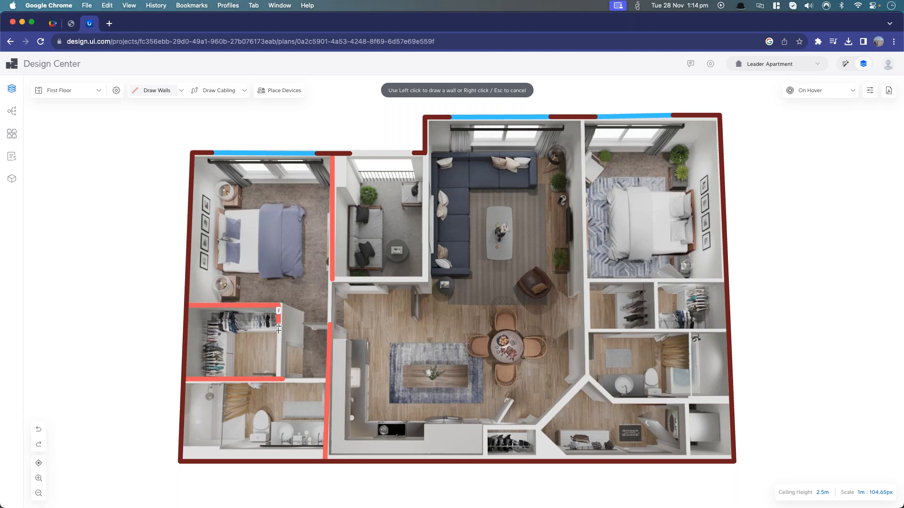
pyautogui.click(279, 342)
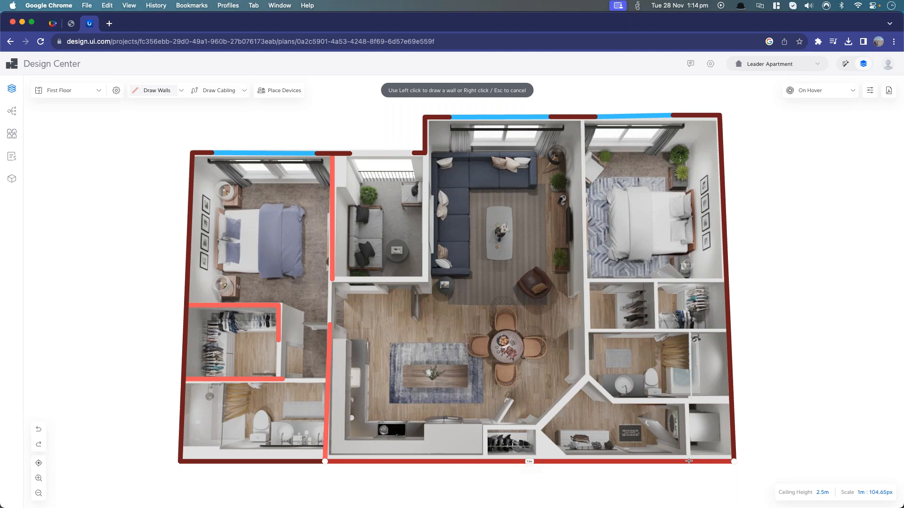
# Step: Draw drywall along the right bedroom's lower wall, leaving its left part open, and between that bedroom and the living room
pyautogui.click(724, 279)
pyautogui.click(627, 279)
pyautogui.press('Escape')
pyautogui.click(582, 117)
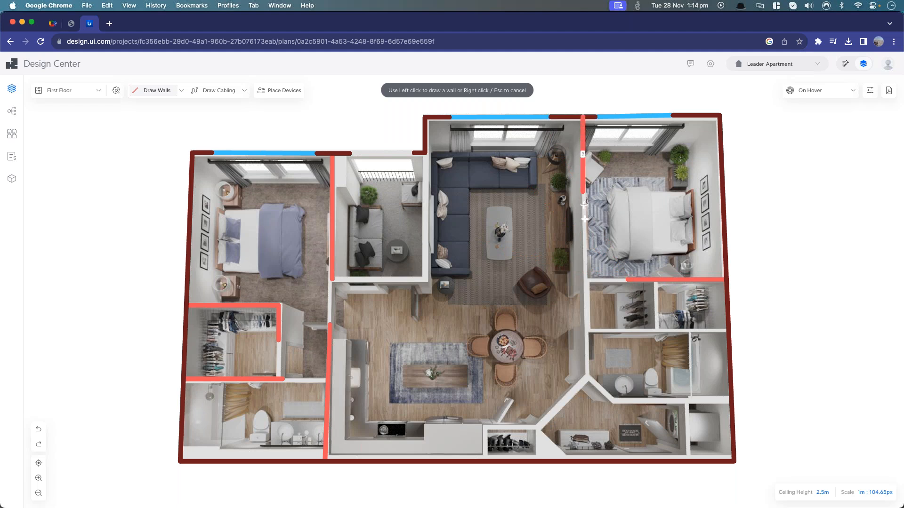
pyautogui.click(588, 288)
pyautogui.press('Escape')
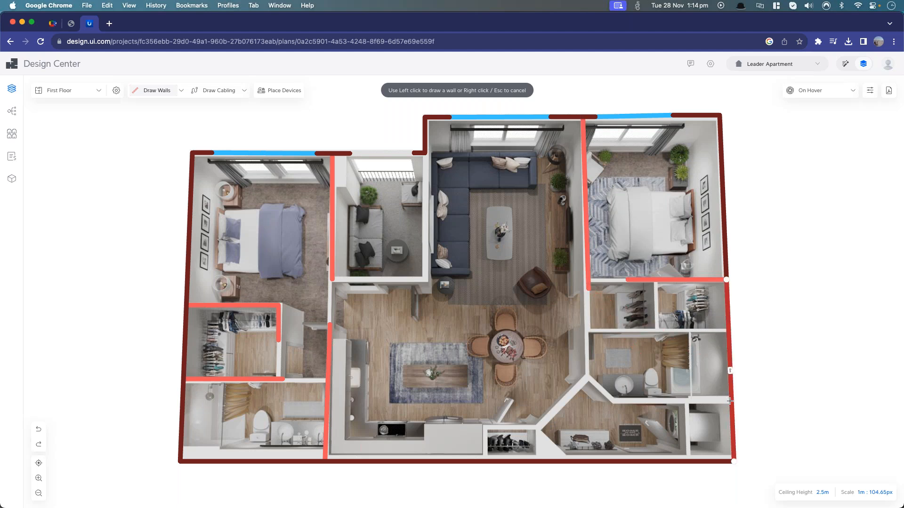
# Step: Draw drywall along the right bathroom's lower, angled, left and upper walls, continuing up between the two right closets
pyautogui.click(730, 400)
pyautogui.click(613, 402)
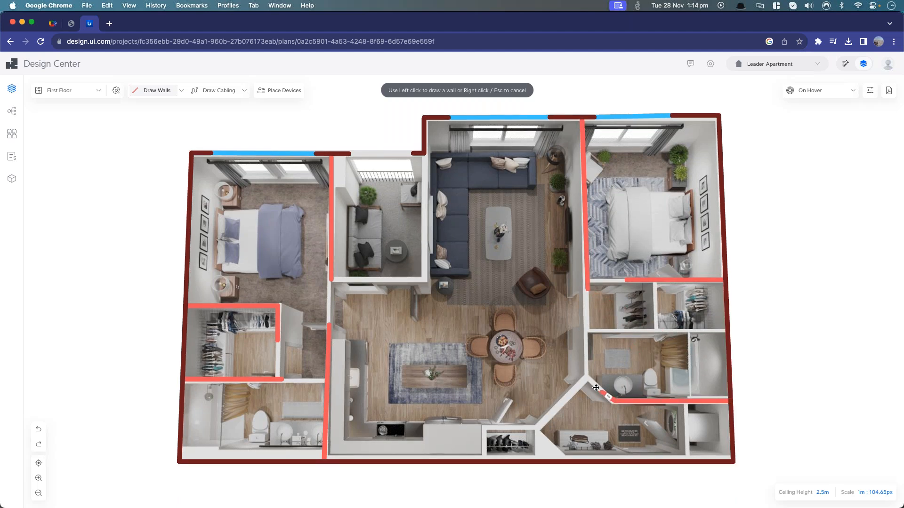
pyautogui.click(583, 375)
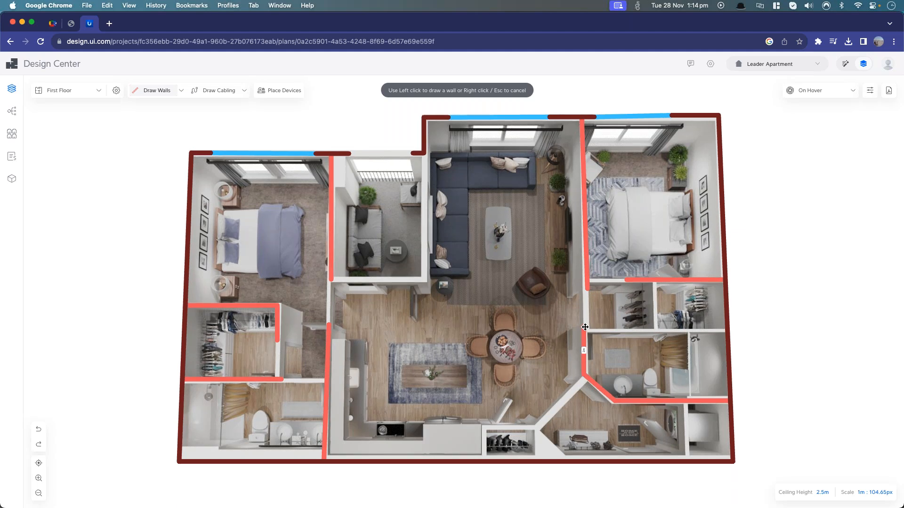
pyautogui.click(587, 327)
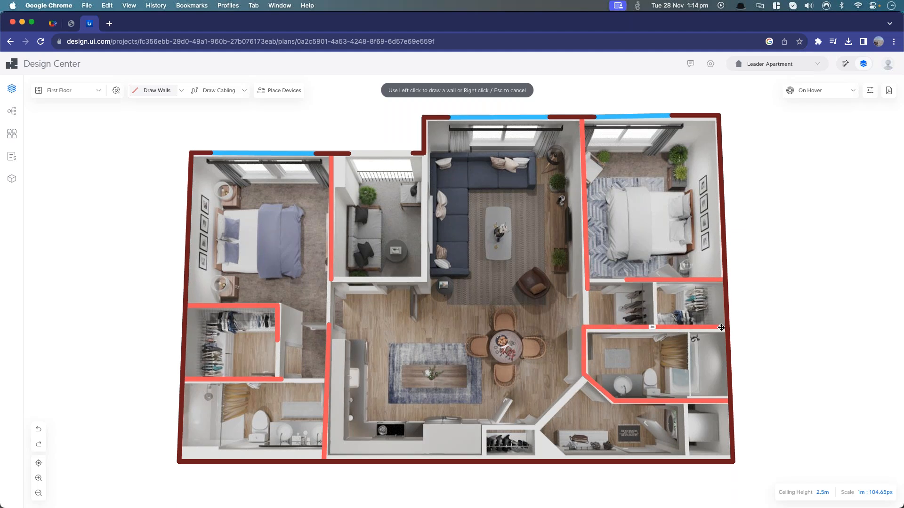
pyautogui.click(657, 326)
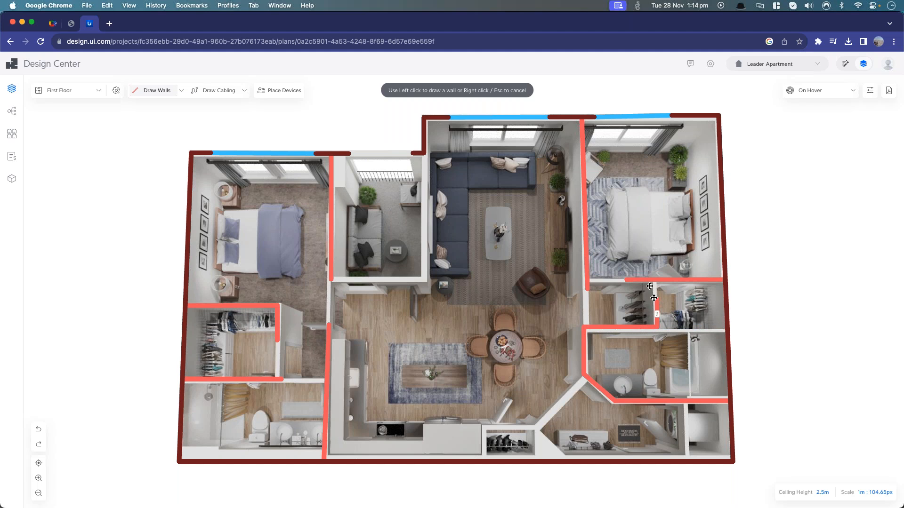
pyautogui.click(653, 282)
pyautogui.press('Escape')
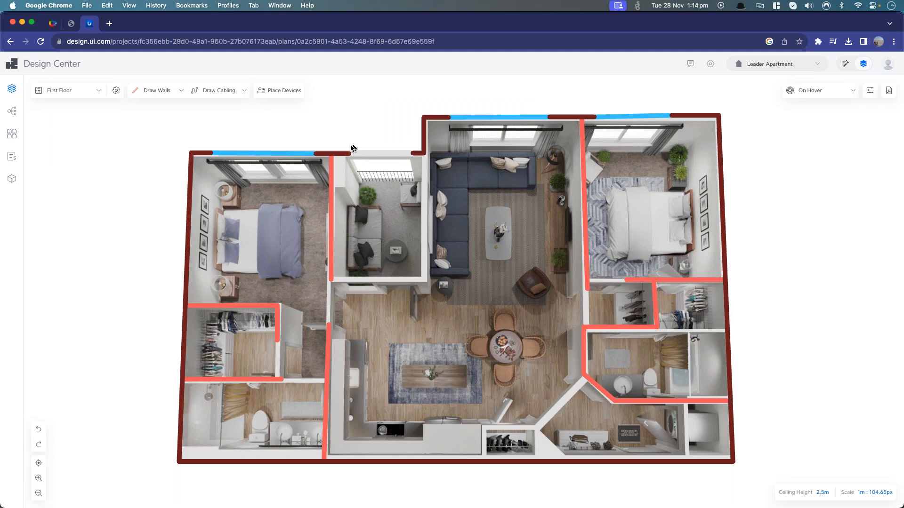
# Step: Browse the UniFi Cloud Gateways available for placement on the floor plan
pyautogui.click(290, 93)
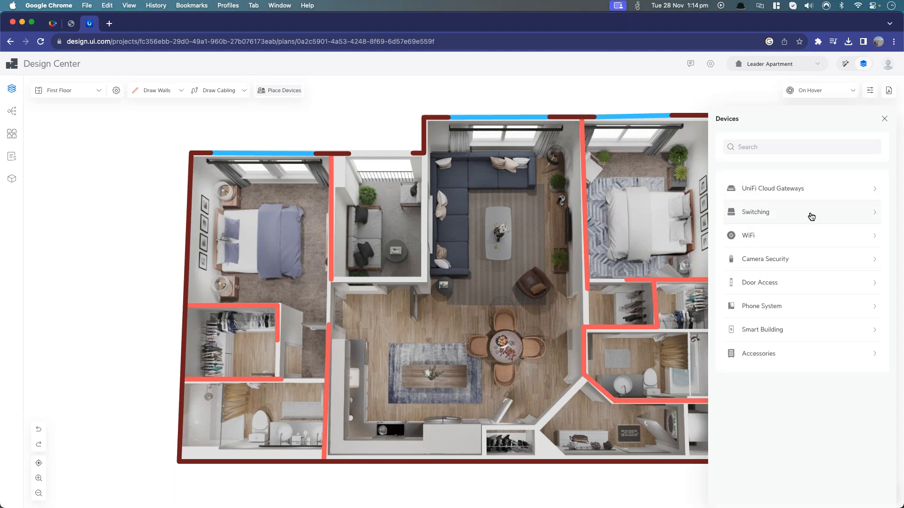
pyautogui.click(818, 193)
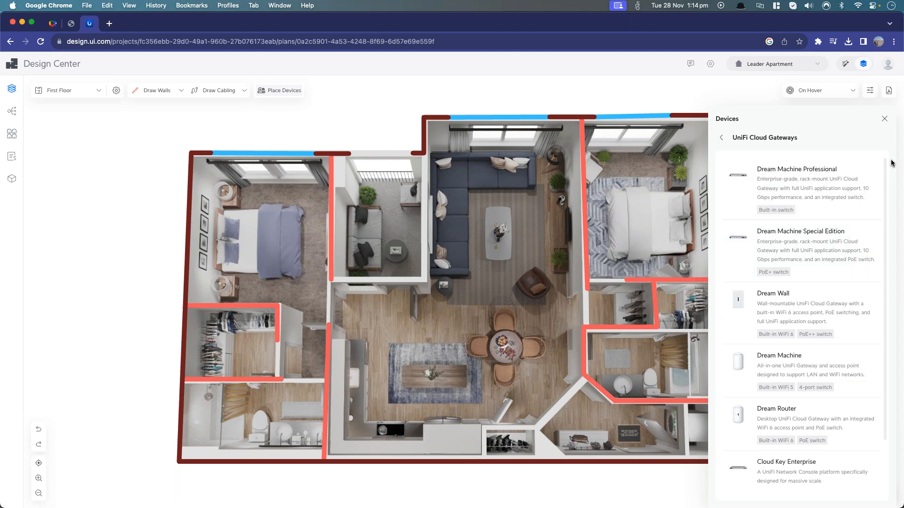
pyautogui.moveTo(885, 173); pyautogui.dragTo(887, 220)
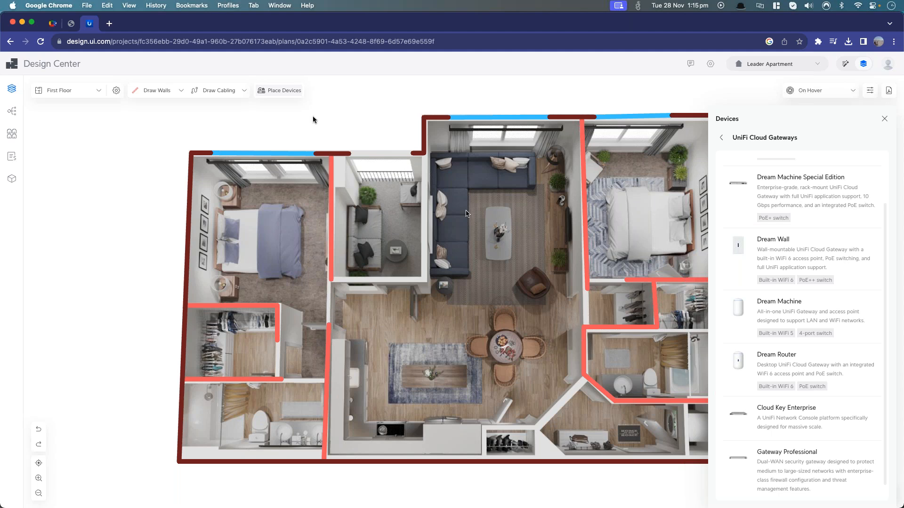
pyautogui.click(181, 91)
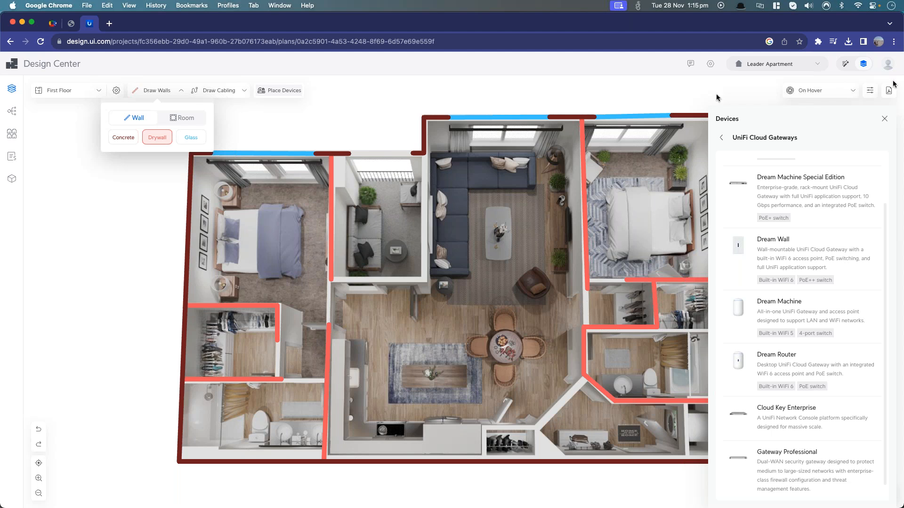
pyautogui.click(502, 87)
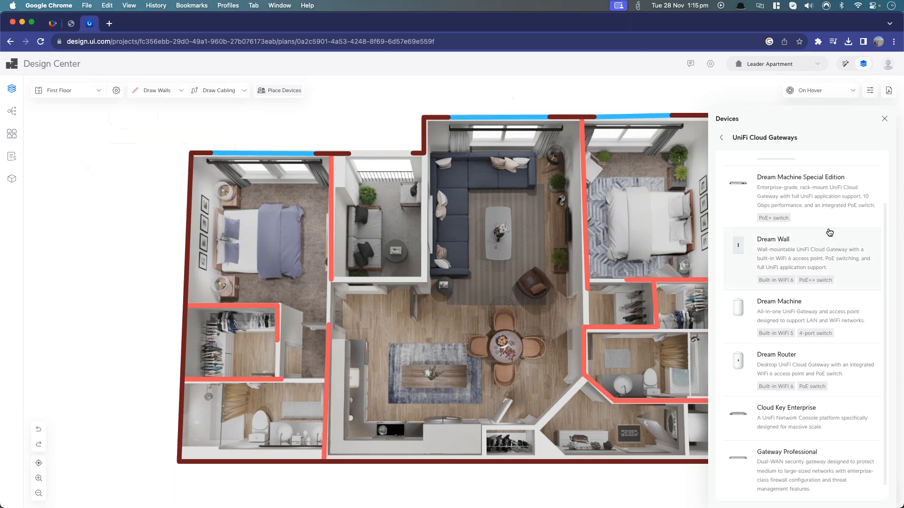
# Step: Place a Dream Router in the living room's upper right corner, beside the sofa
pyautogui.click(814, 370)
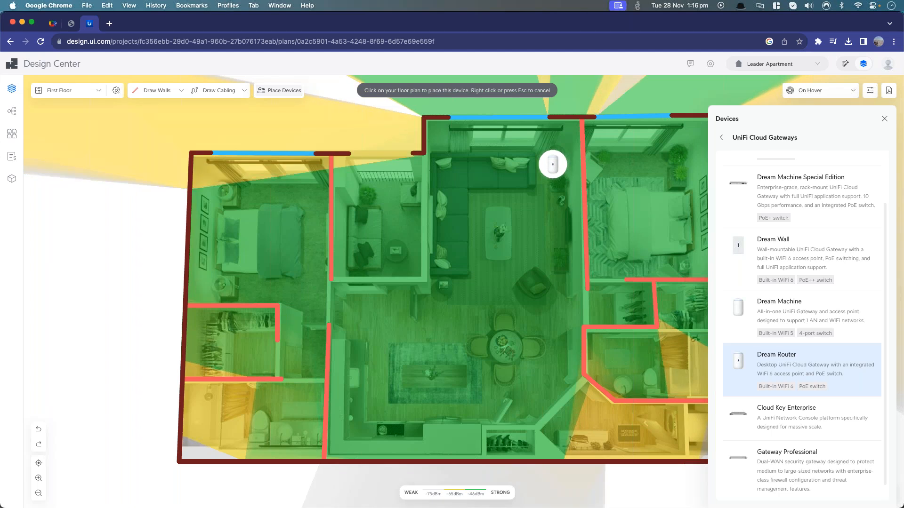
pyautogui.click(552, 165)
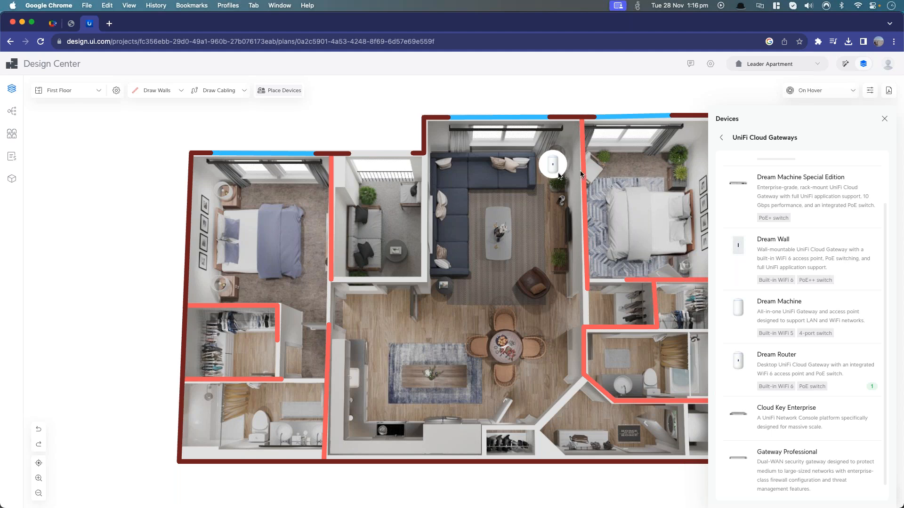
pyautogui.moveTo(554, 176)
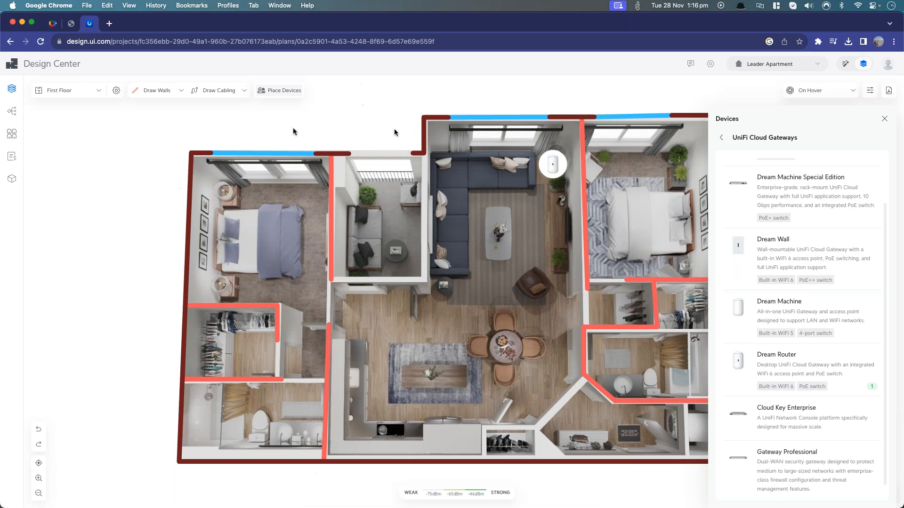
# Step: Draw a drywall along the living room's left side, from the apartment's upper outer corner down to the small sitting room's lower edge
pyautogui.click(164, 93)
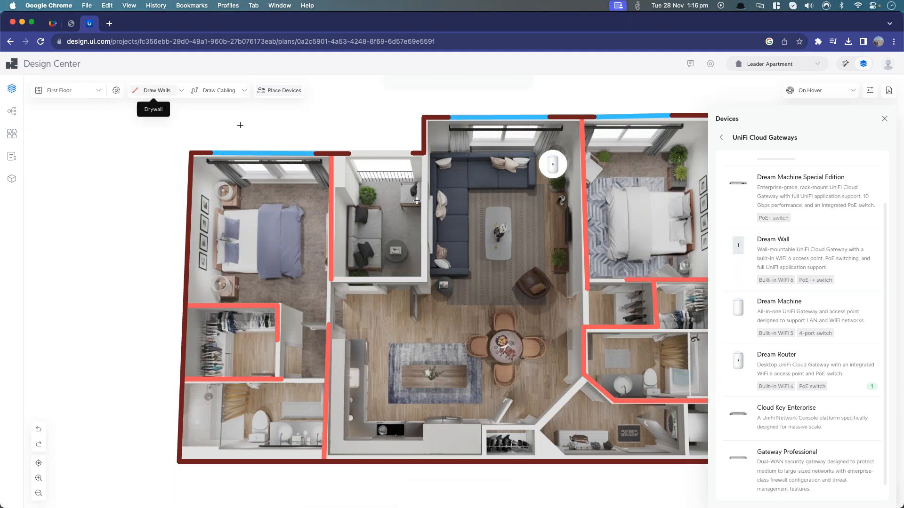
pyautogui.click(424, 118)
pyautogui.click(424, 284)
pyautogui.rightClick(424, 284)
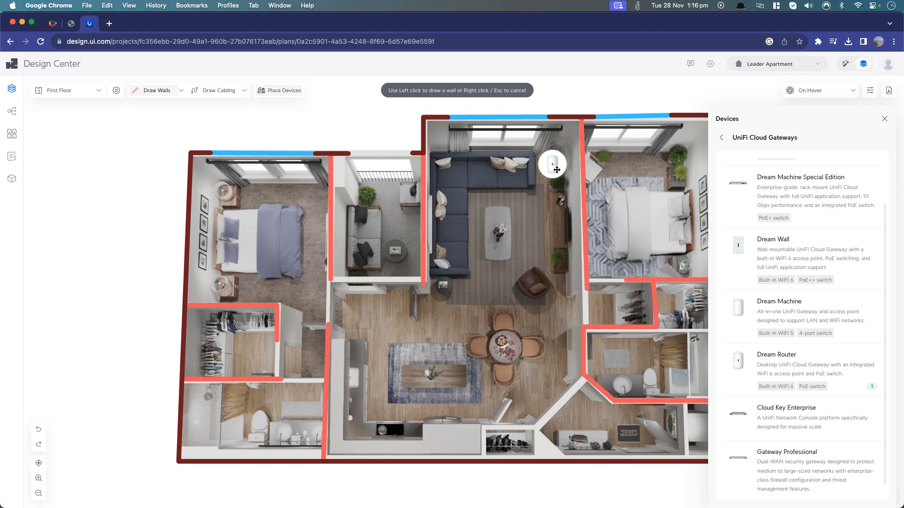
pyautogui.moveTo(550, 166)
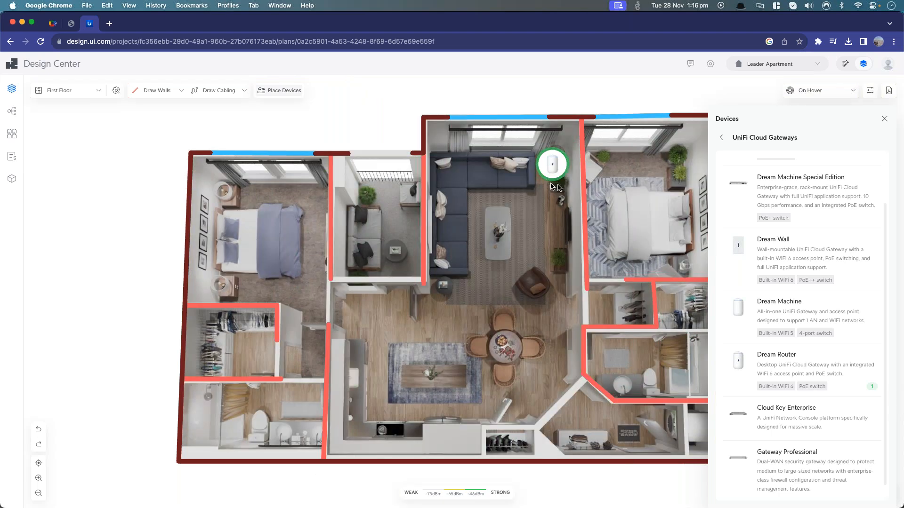
# Step: Place a U6 Enterprise access point over the bed in each of the two bedrooms and check the coverage
pyautogui.click(721, 138)
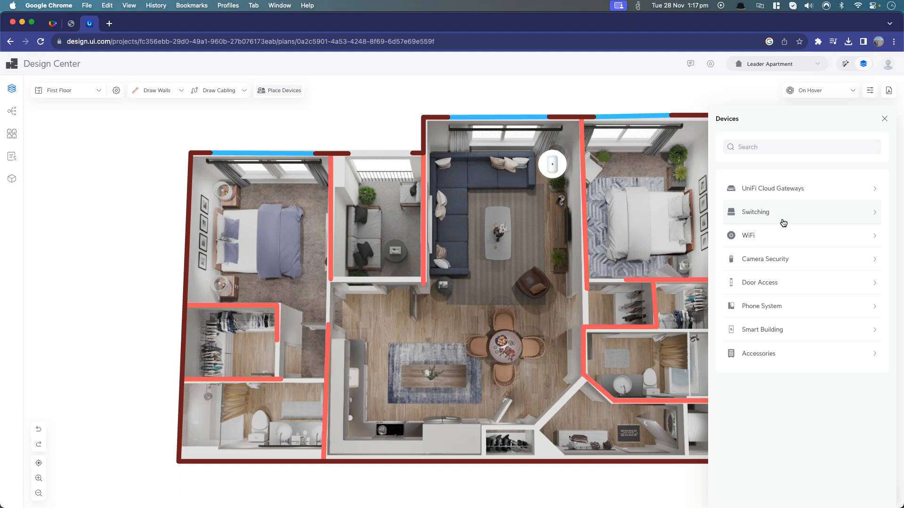
pyautogui.click(814, 237)
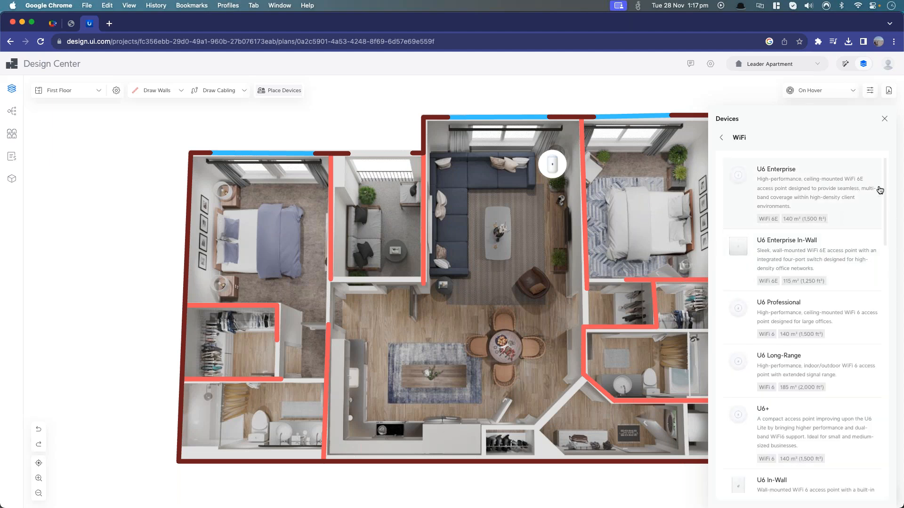
pyautogui.click(813, 189)
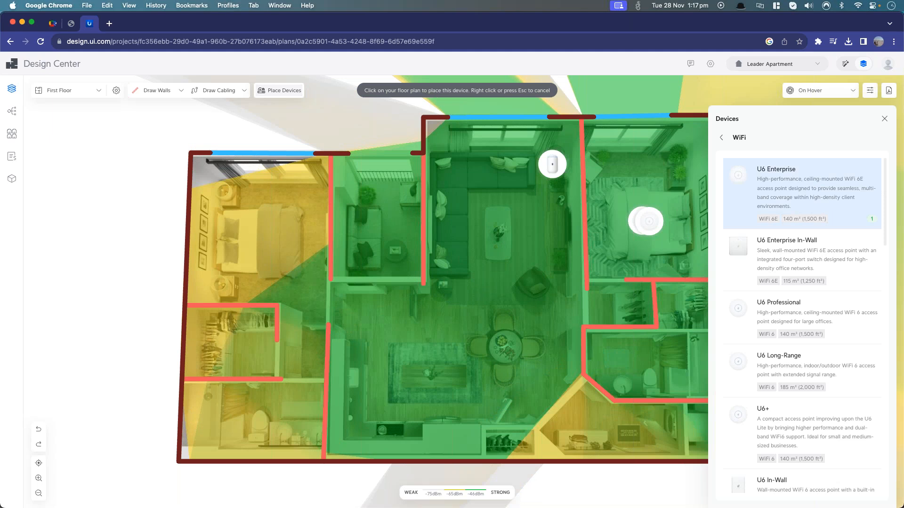
pyautogui.click(642, 220)
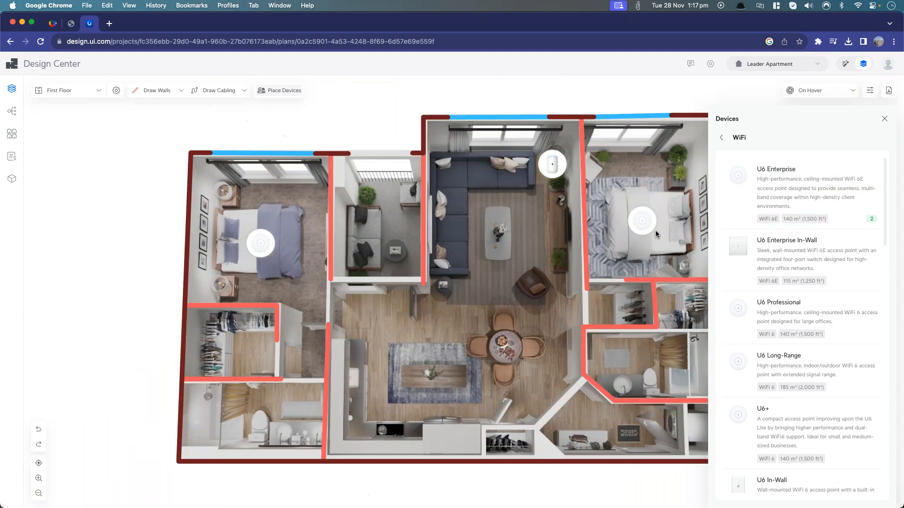
pyautogui.press('Escape')
pyautogui.click(884, 119)
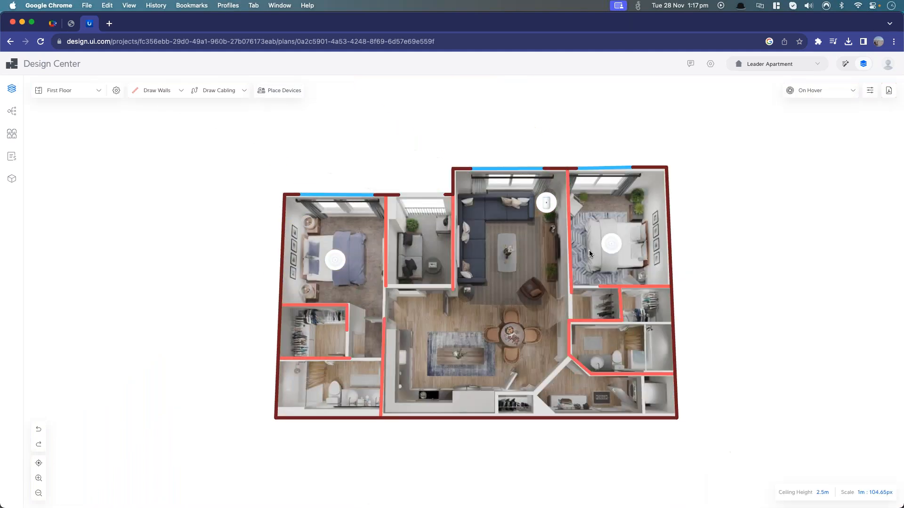
pyautogui.moveTo(617, 249)
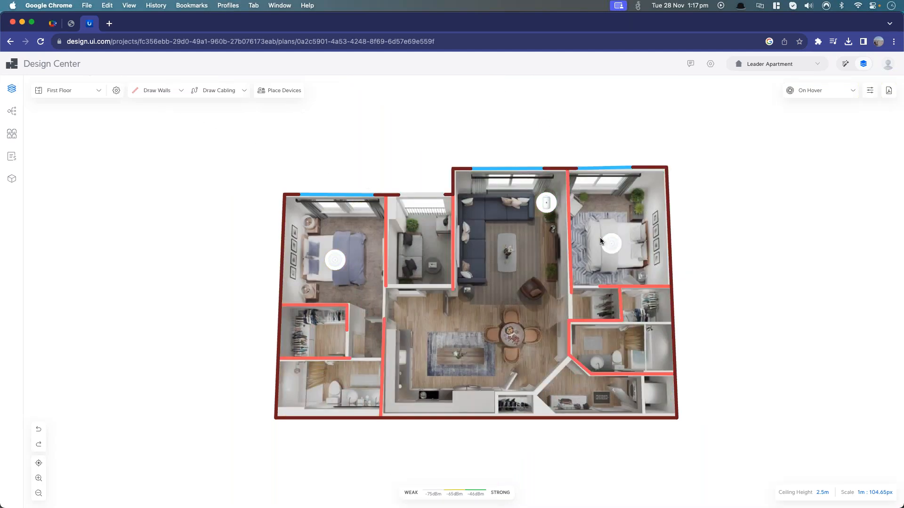
pyautogui.moveTo(547, 209)
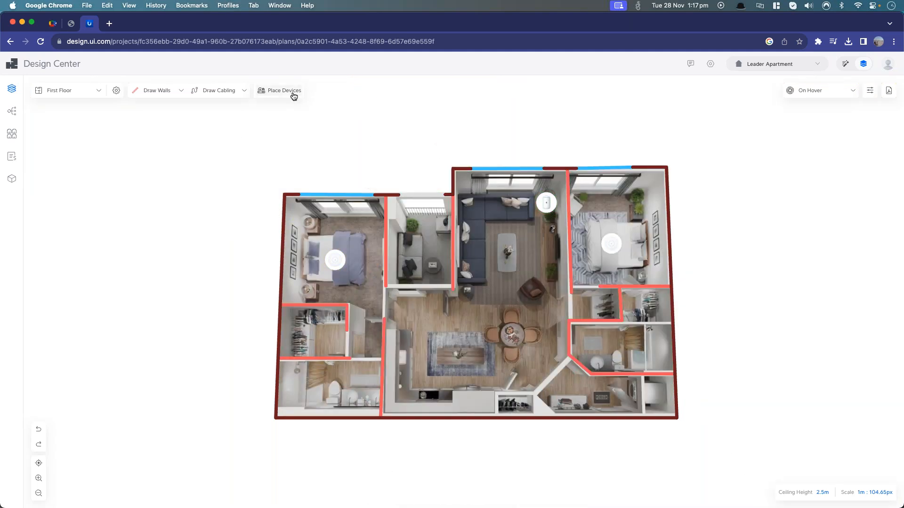
# Step: Place a G5 Bullet camera on the left bedroom's upper outer corner
pyautogui.click(293, 93)
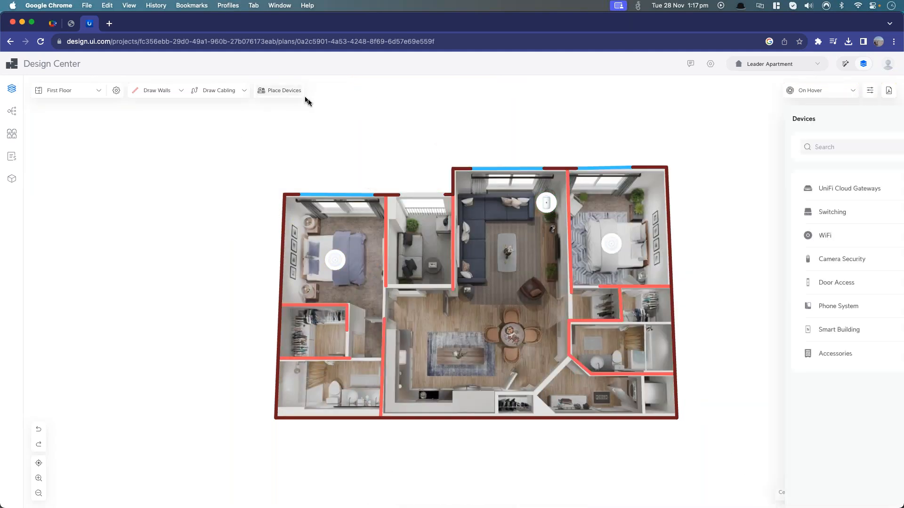
pyautogui.click(852, 264)
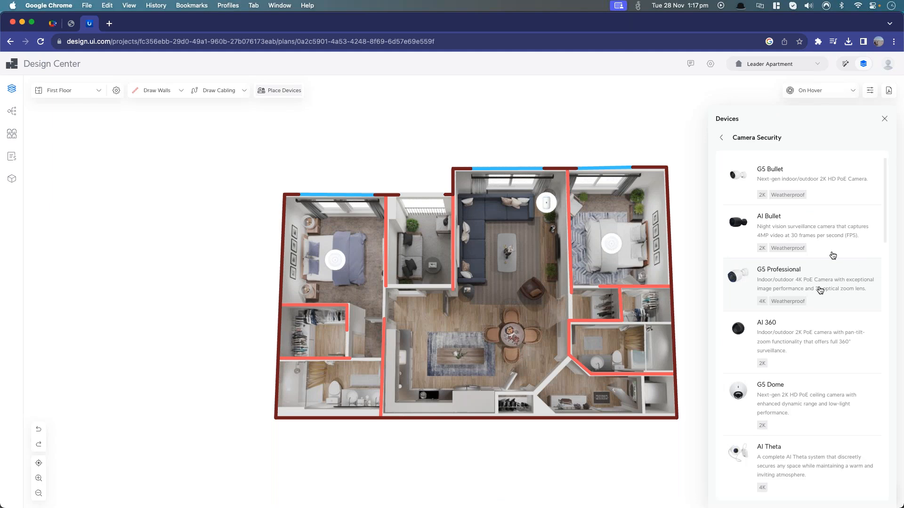
pyautogui.click(817, 187)
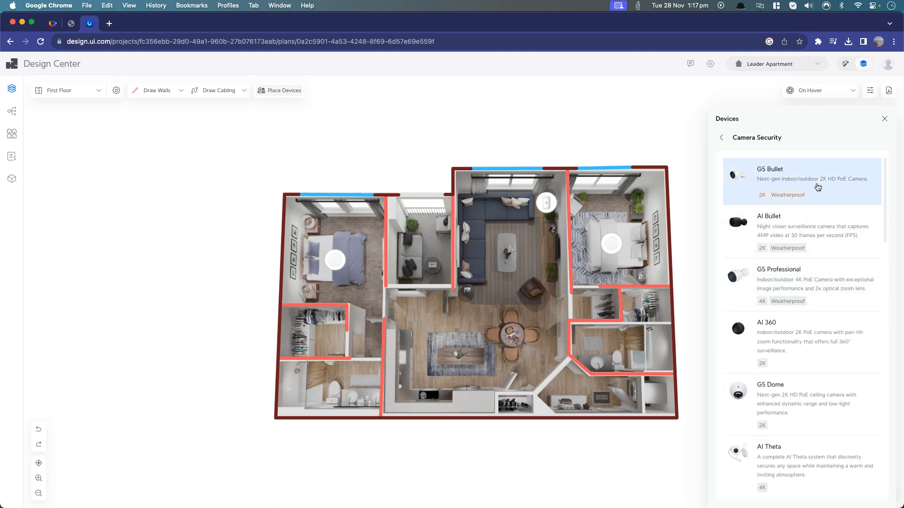
pyautogui.click(296, 189)
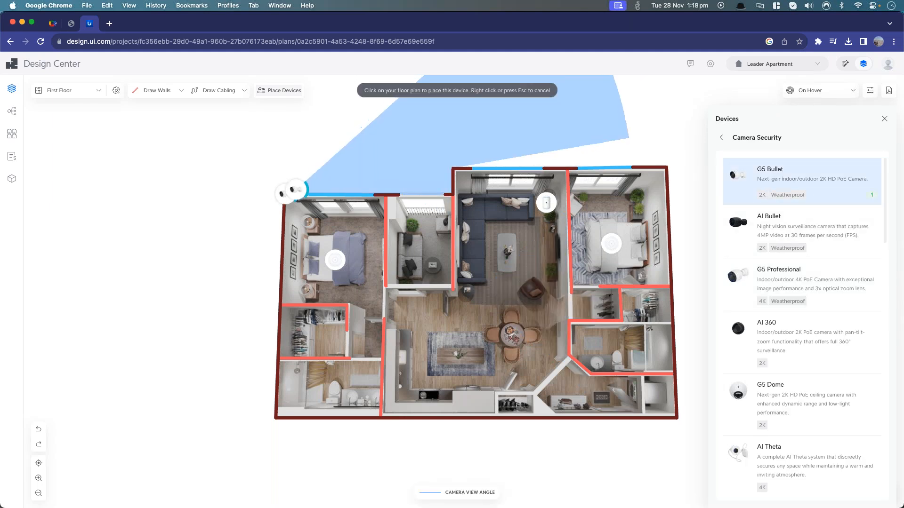
pyautogui.press('Escape')
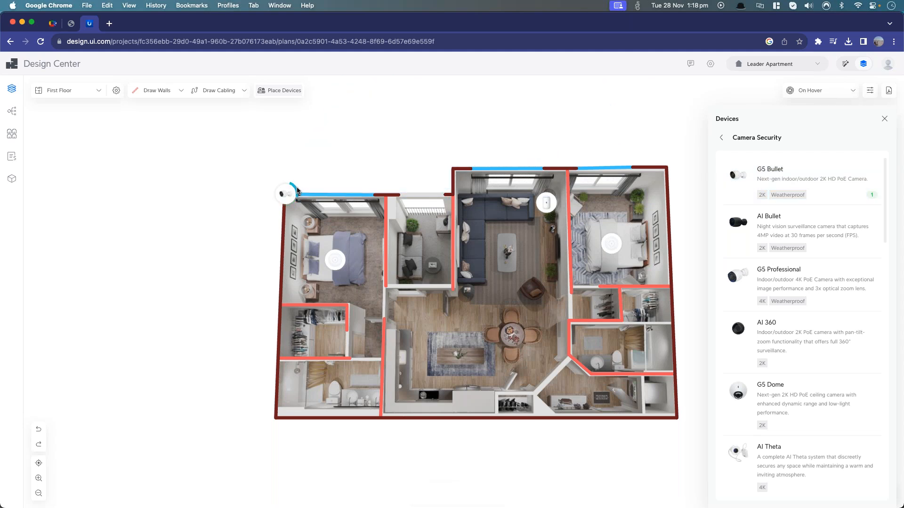
pyautogui.moveTo(284, 192)
pyautogui.click(720, 139)
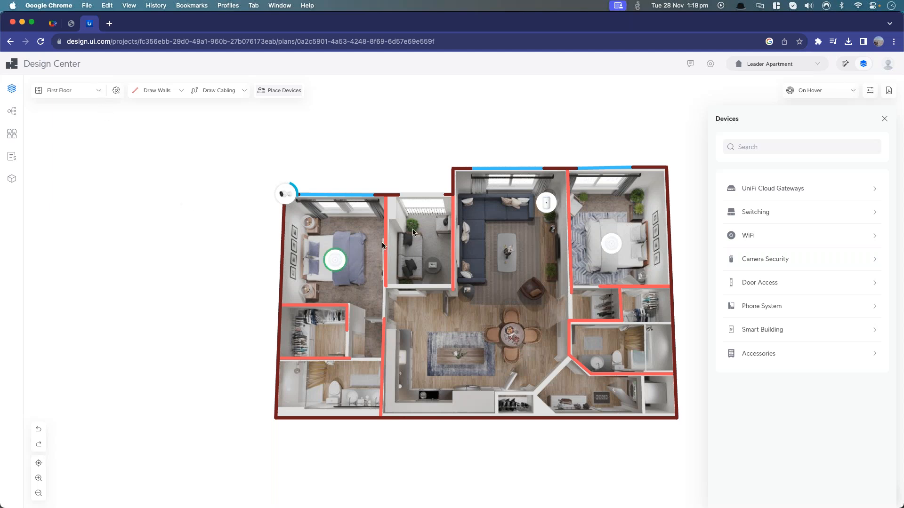
pyautogui.click(100, 92)
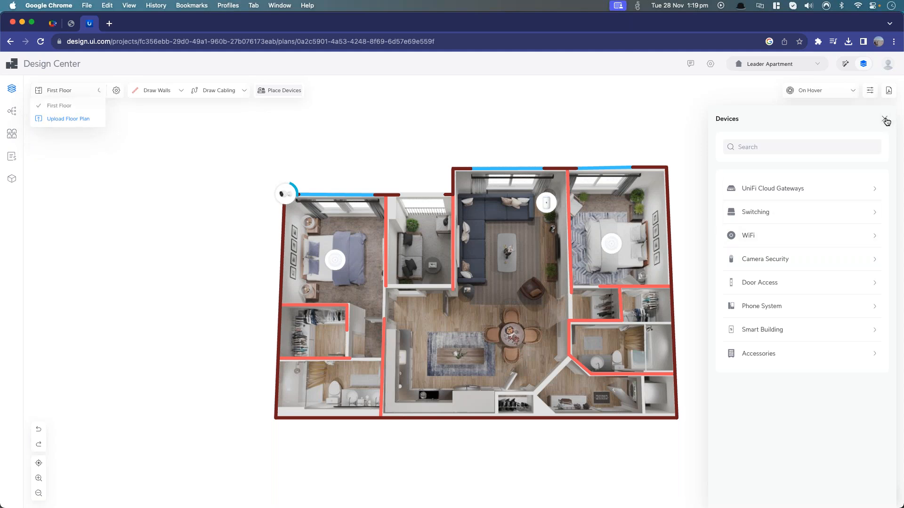
pyautogui.click(885, 121)
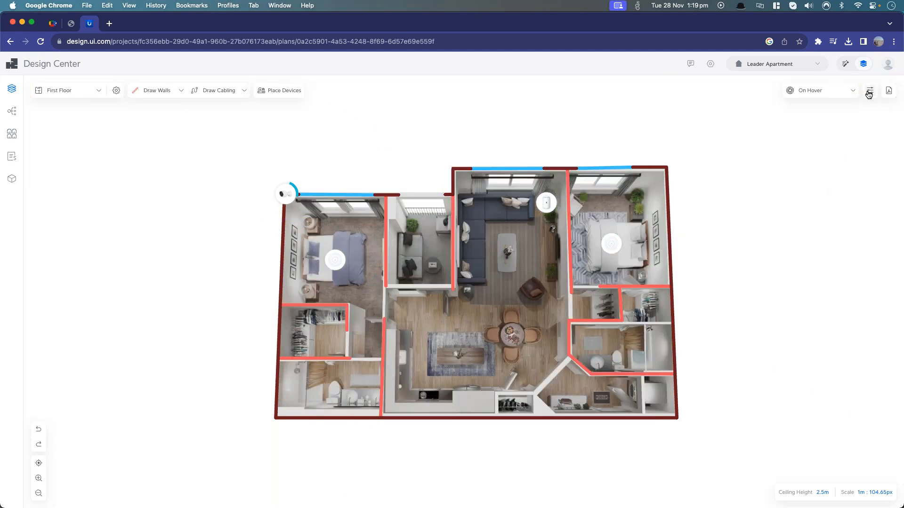
# Step: Show the WiFi coverage over the whole floor plan and compare the 2.4, 5 and 6 GHz bands, ending on 6 GHz
pyautogui.click(868, 93)
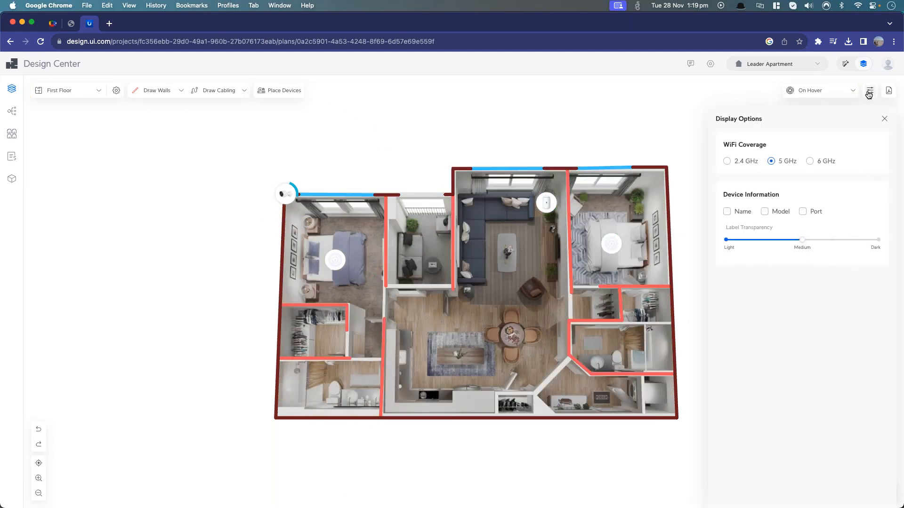
pyautogui.click(852, 91)
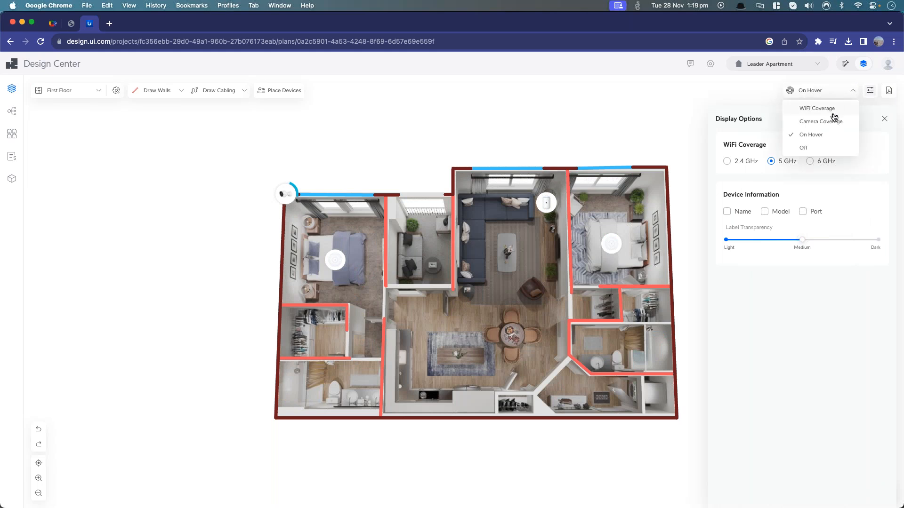
pyautogui.click(833, 113)
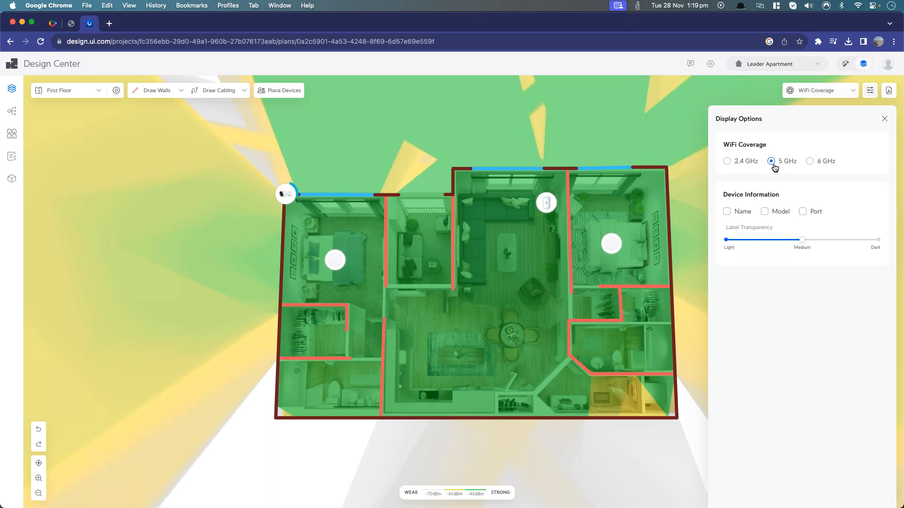
pyautogui.click(810, 162)
pyautogui.click(747, 164)
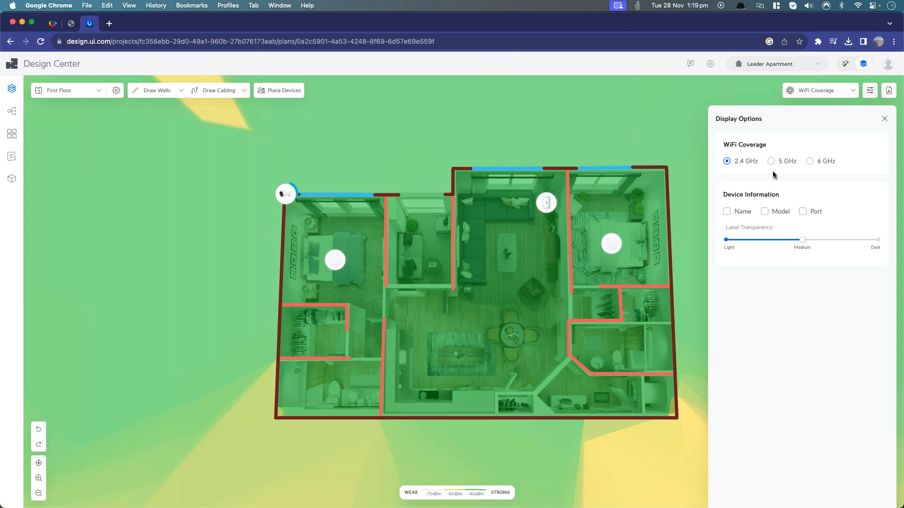
pyautogui.click(770, 163)
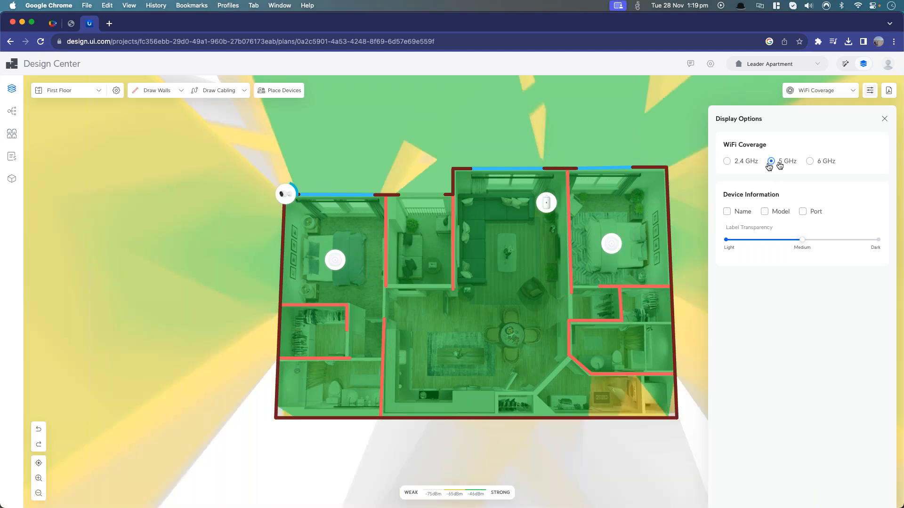
pyautogui.click(810, 162)
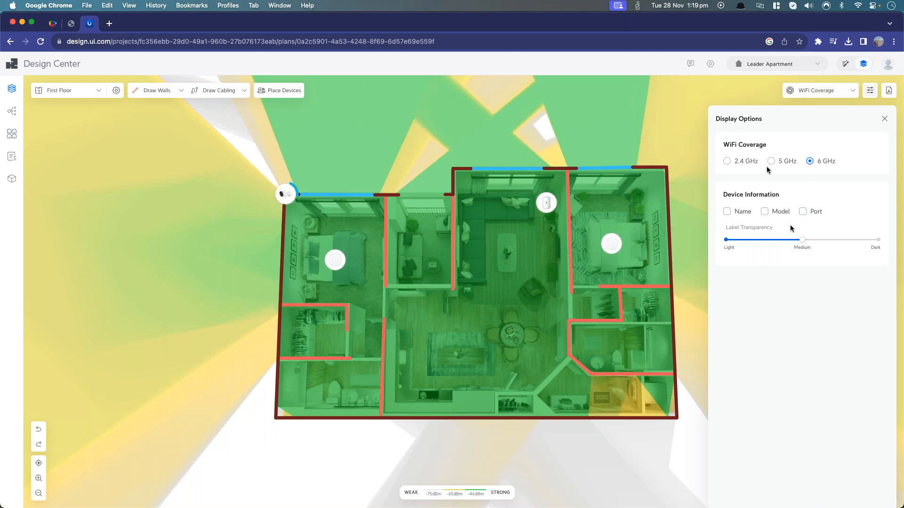
pyautogui.click(885, 120)
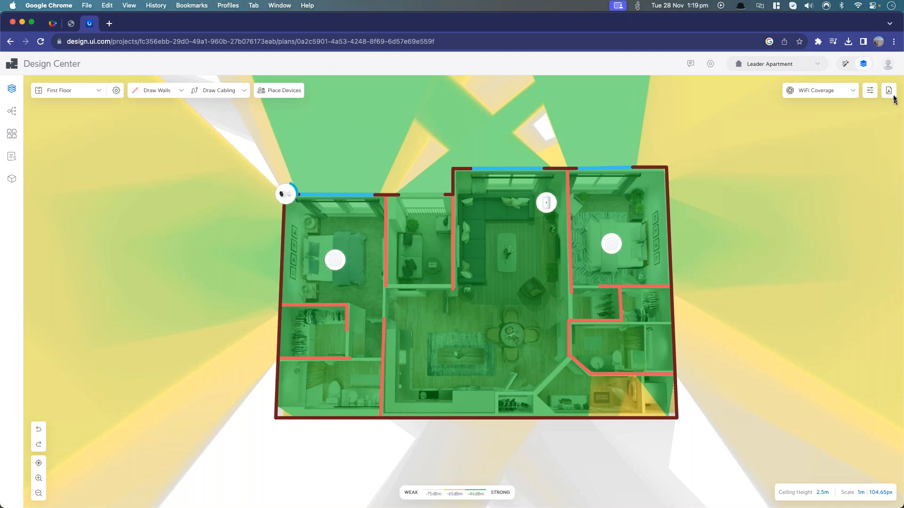
# Step: View the camera coverage on the floor plan, then set the coverage display back to On Hover
pyautogui.click(840, 91)
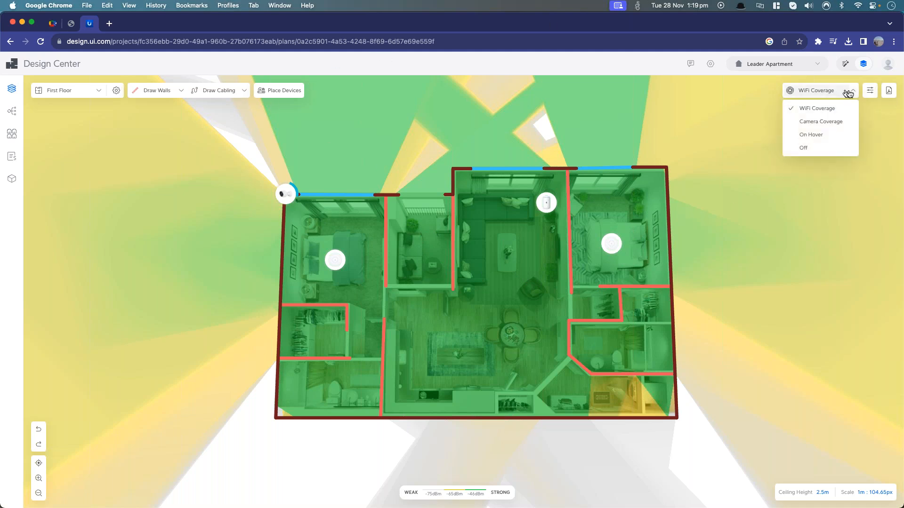
pyautogui.click(828, 121)
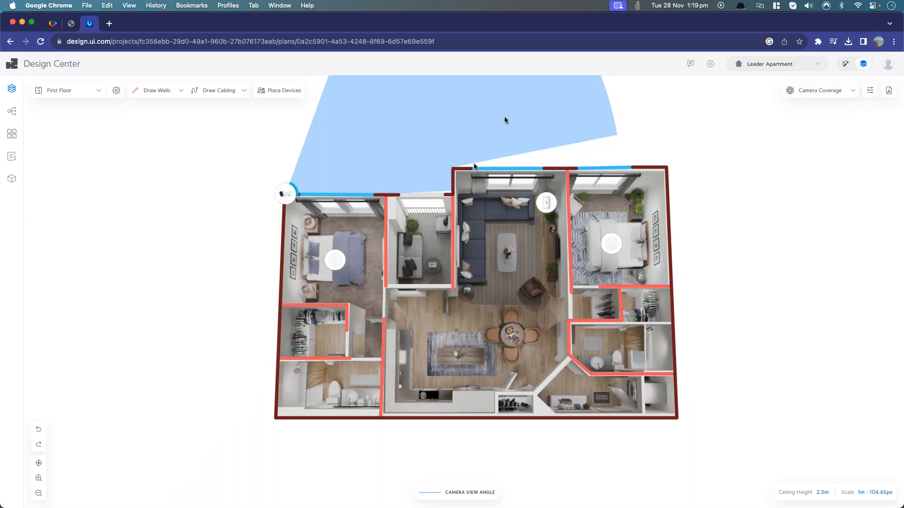
pyautogui.click(850, 95)
pyautogui.click(826, 136)
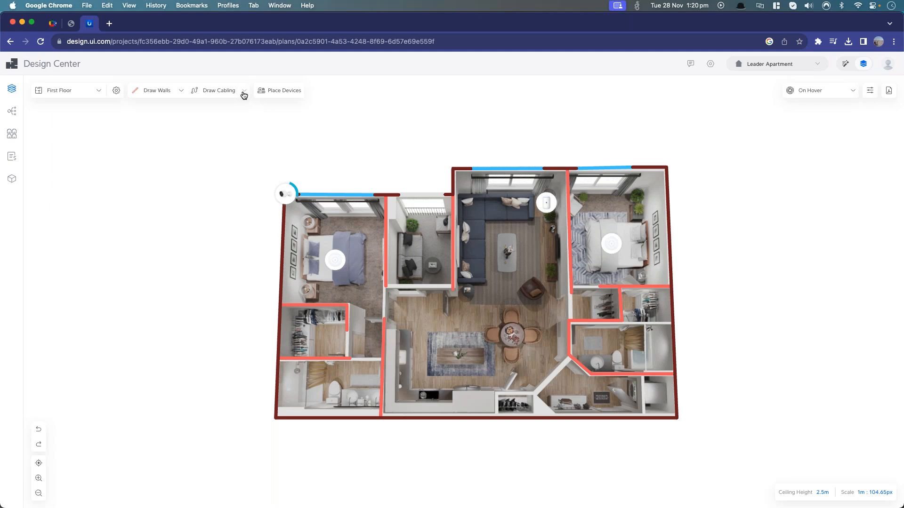
# Step: Draw cable routes connecting both bedroom U6 Enterprise access points, the living-room Dream Router and the G5 Bullet camera
pyautogui.click(243, 94)
pyautogui.click(200, 145)
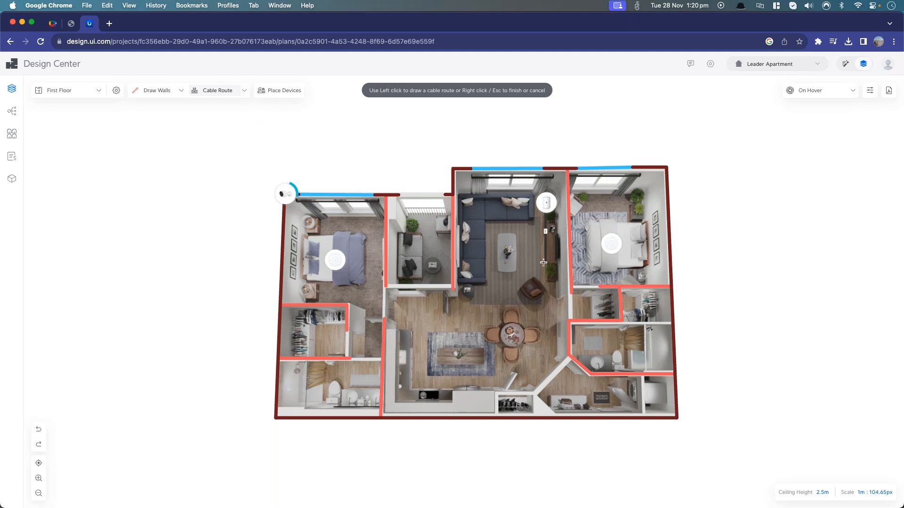
pyautogui.click(544, 248)
pyautogui.click(610, 244)
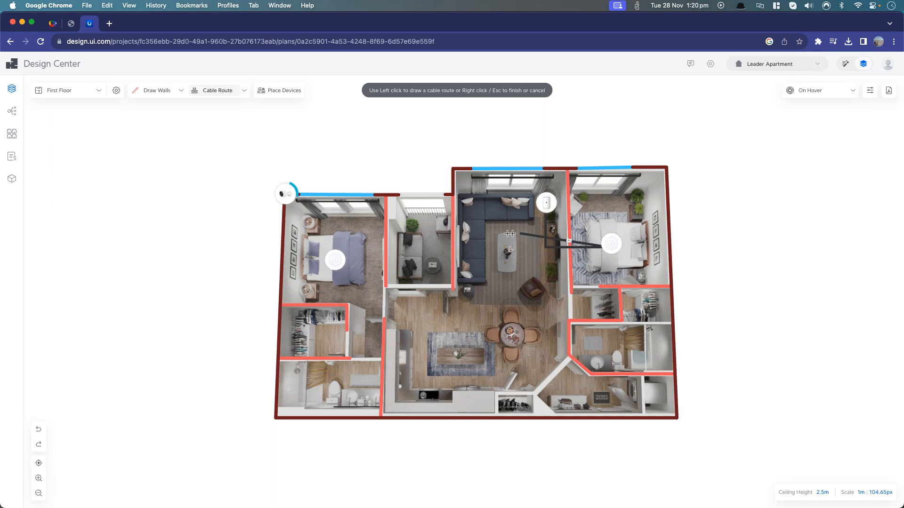
pyautogui.click(546, 248)
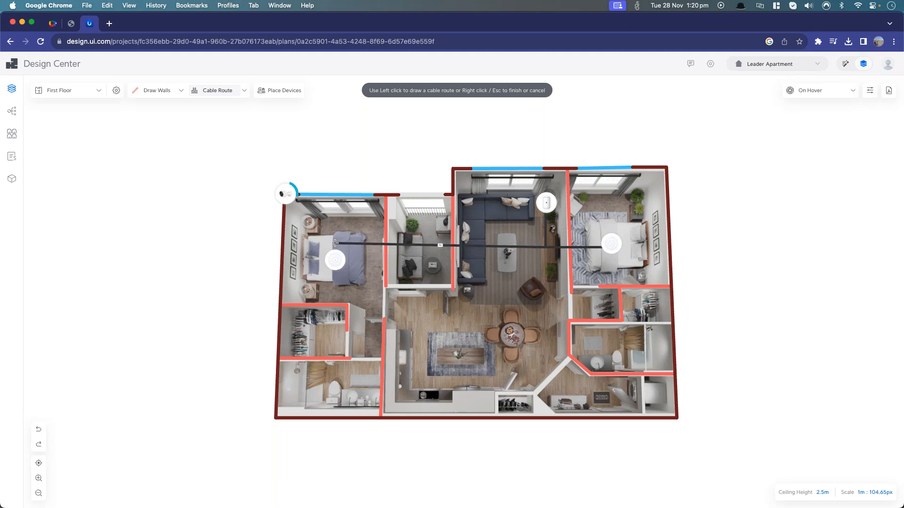
pyautogui.click(335, 244)
pyautogui.click(335, 258)
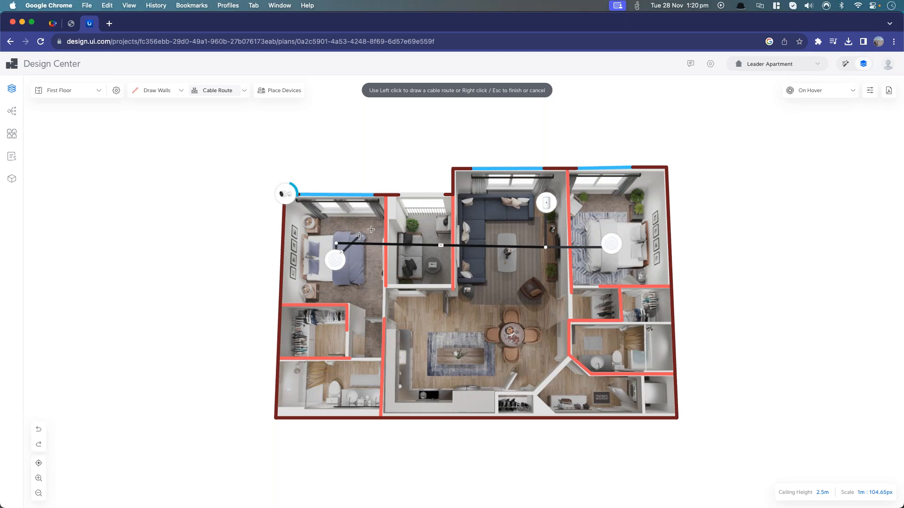
pyautogui.click(549, 201)
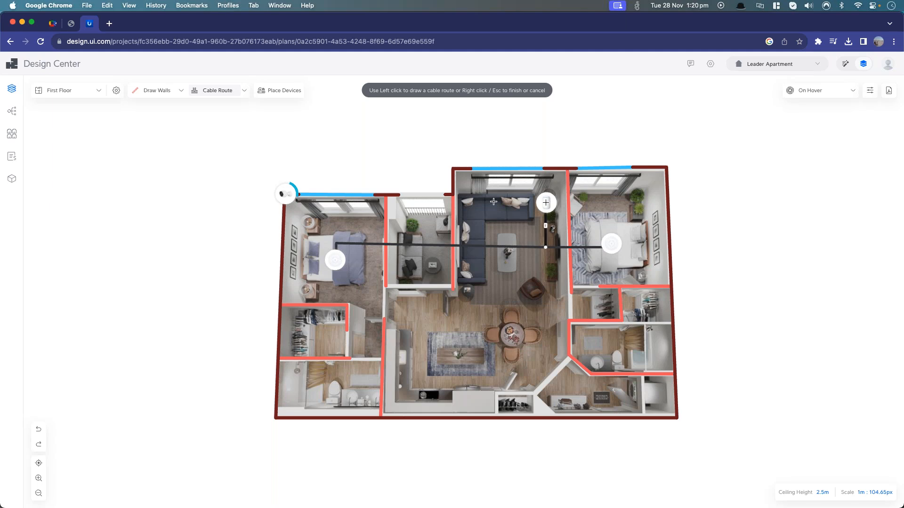
pyautogui.click(290, 196)
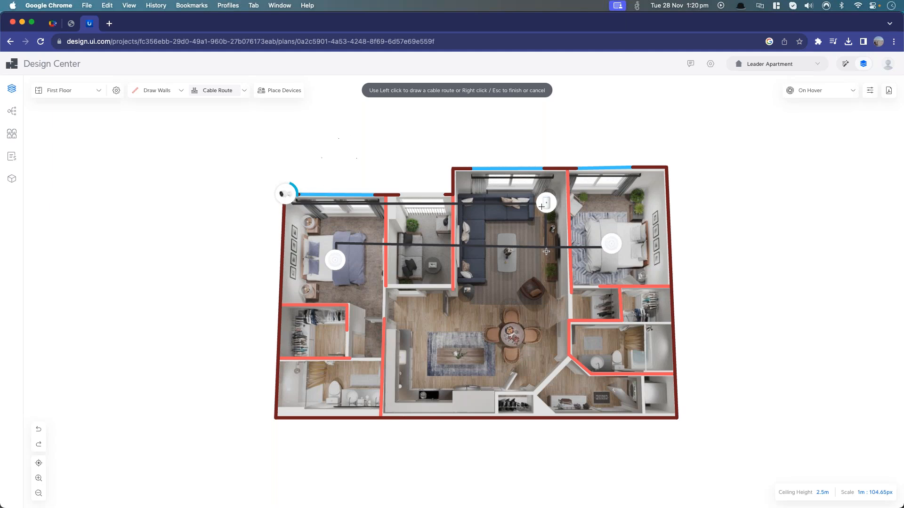
# Step: Auto-draw cables for the Dream Router, both U6 Enterprise access points and the G5 Bullet, and finish the auto-cabling
pyautogui.click(229, 92)
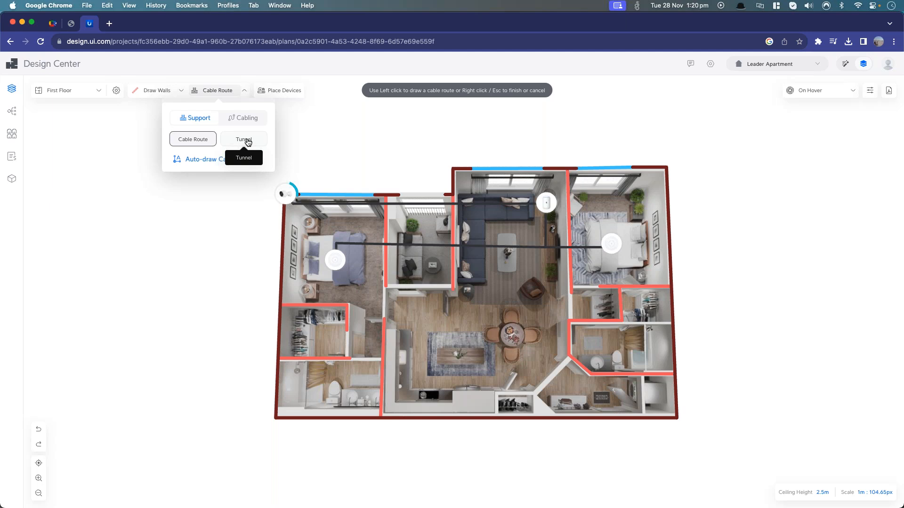
pyautogui.click(210, 161)
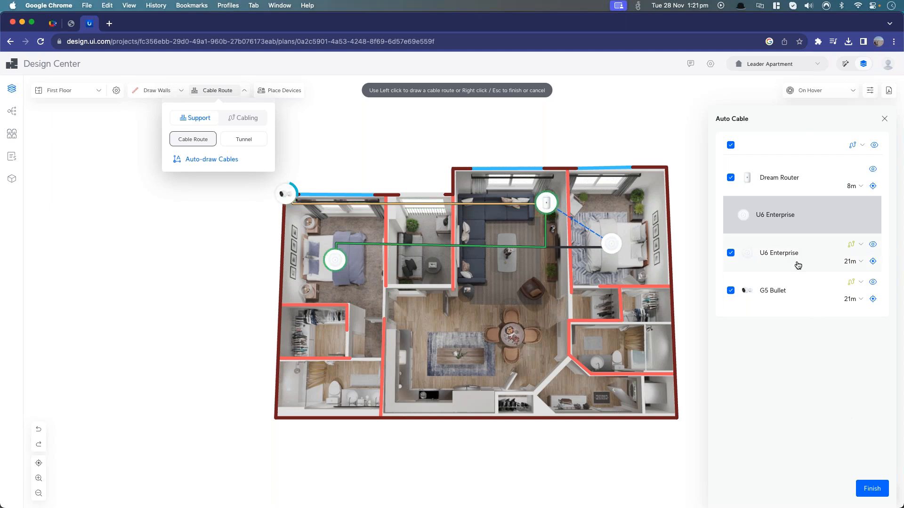
pyautogui.click(870, 488)
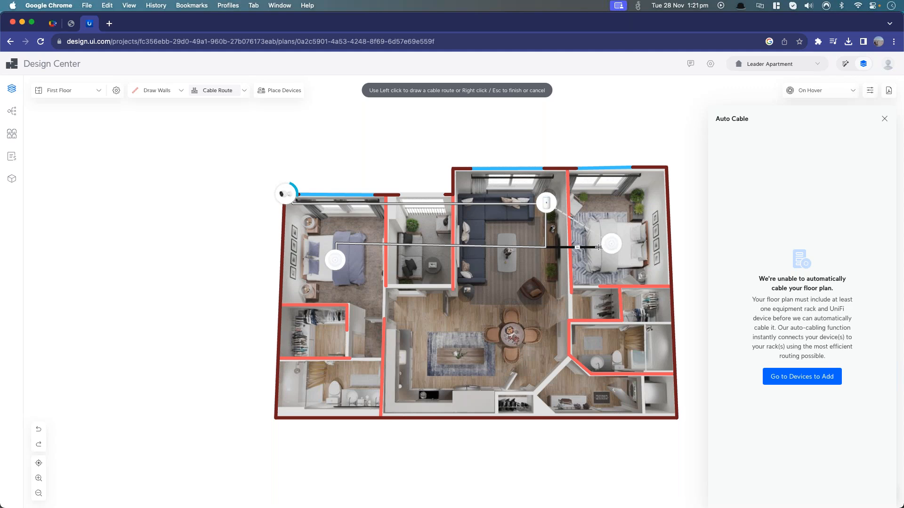
pyautogui.click(601, 247)
pyautogui.click(884, 119)
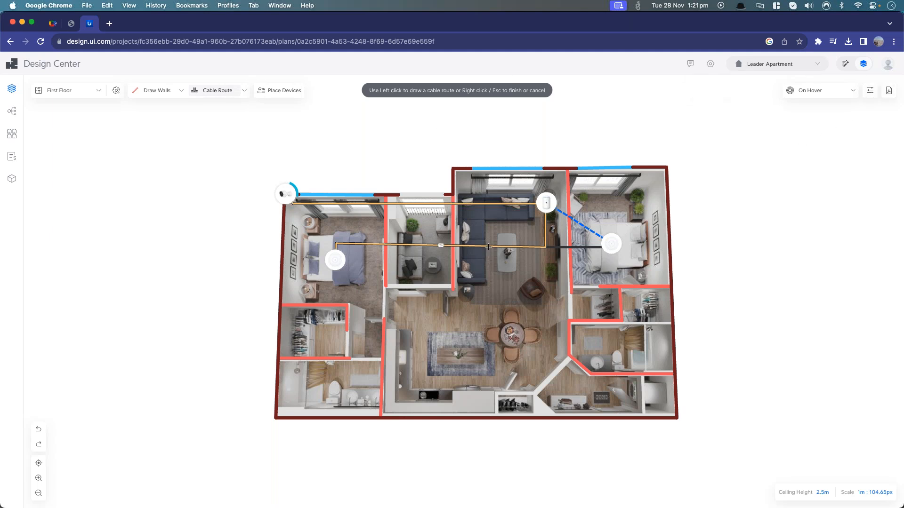
# Step: Review the Leader Apartment's topology, port assignments, materials list and the project overview, then return to the floor plan and its floor list
pyautogui.click(14, 113)
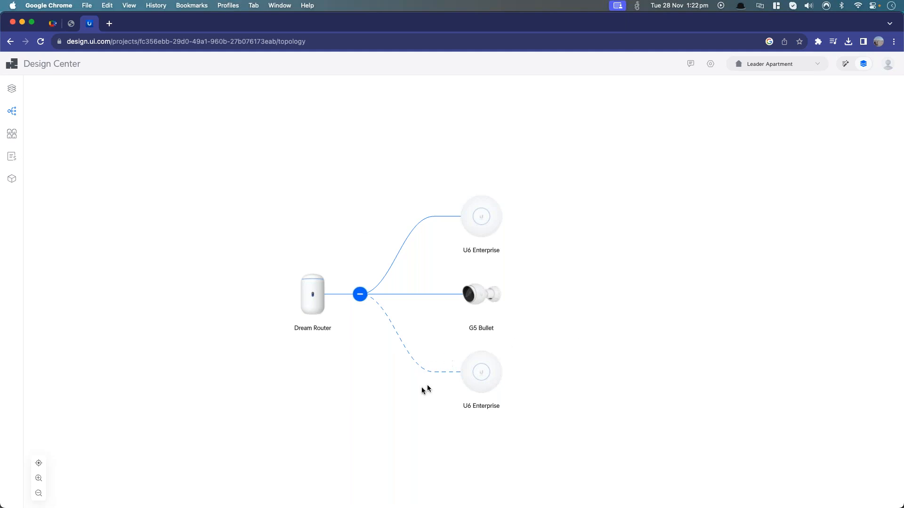
pyautogui.click(14, 138)
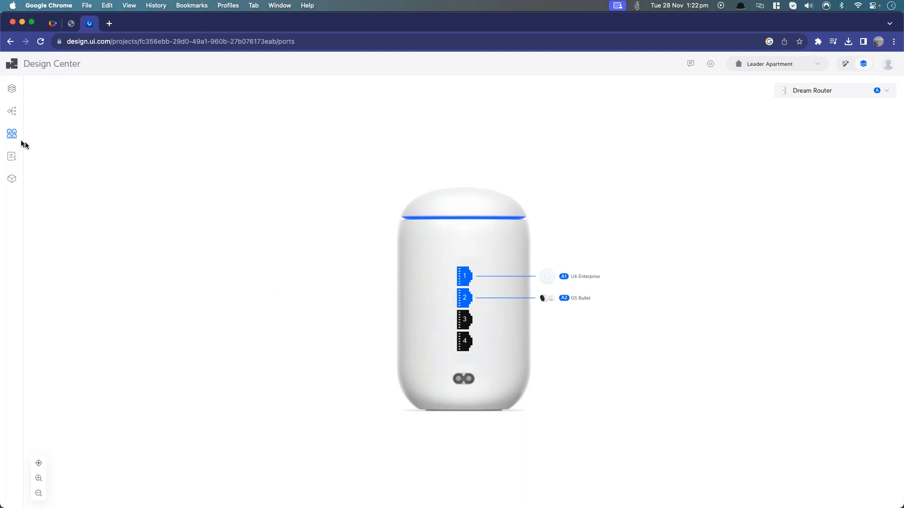
pyautogui.click(10, 156)
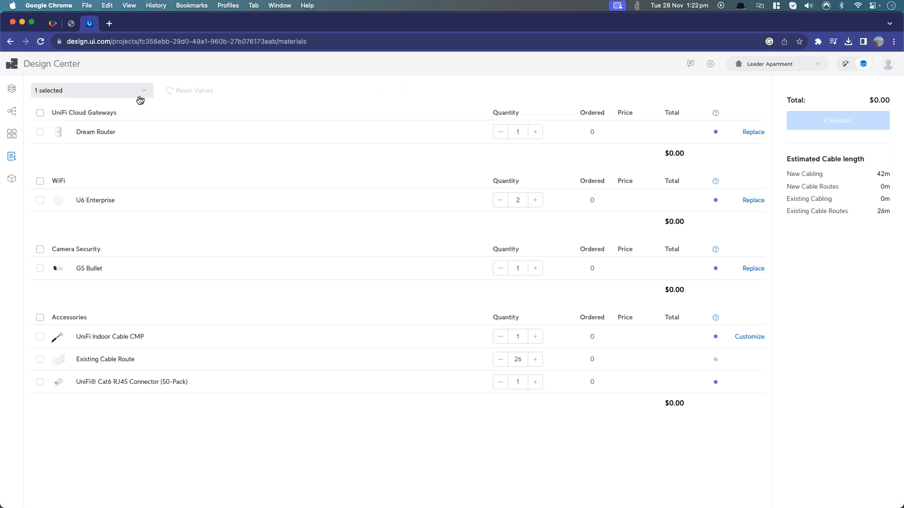
pyautogui.click(9, 181)
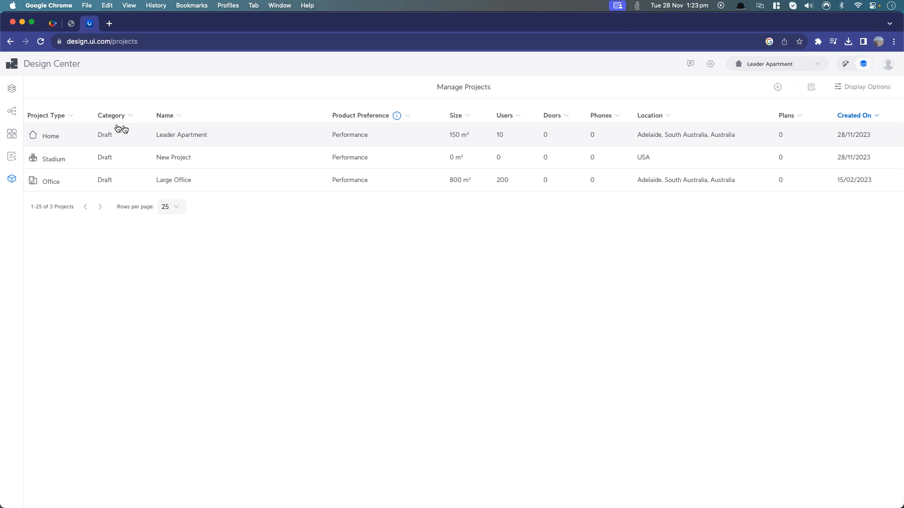
pyautogui.click(14, 93)
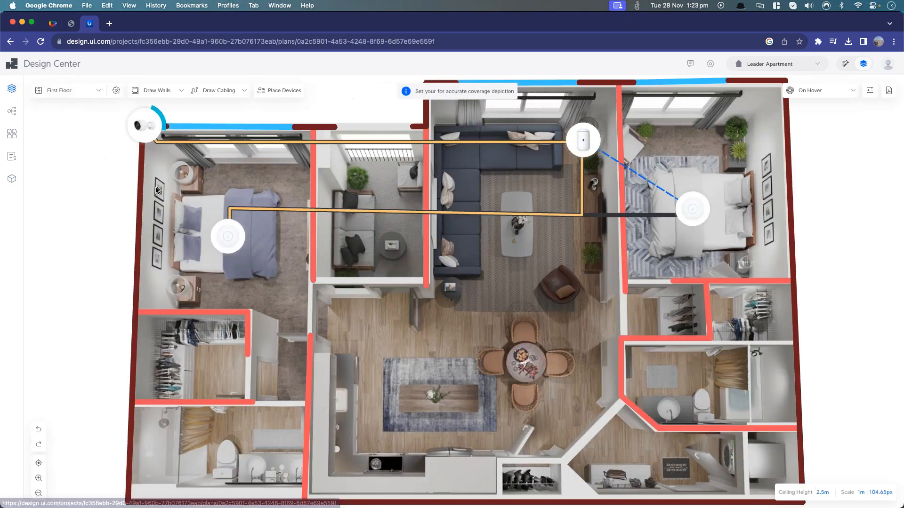
pyautogui.scroll(-3, 157, 189)
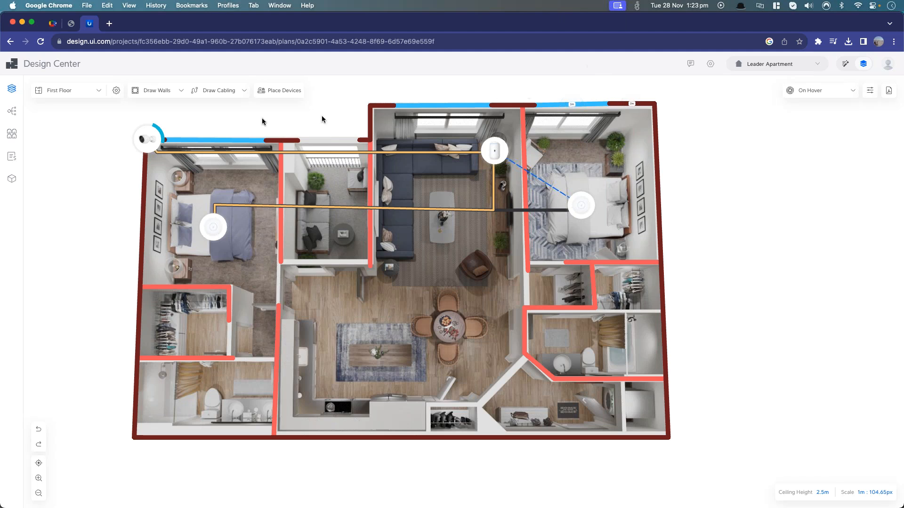
pyautogui.click(99, 93)
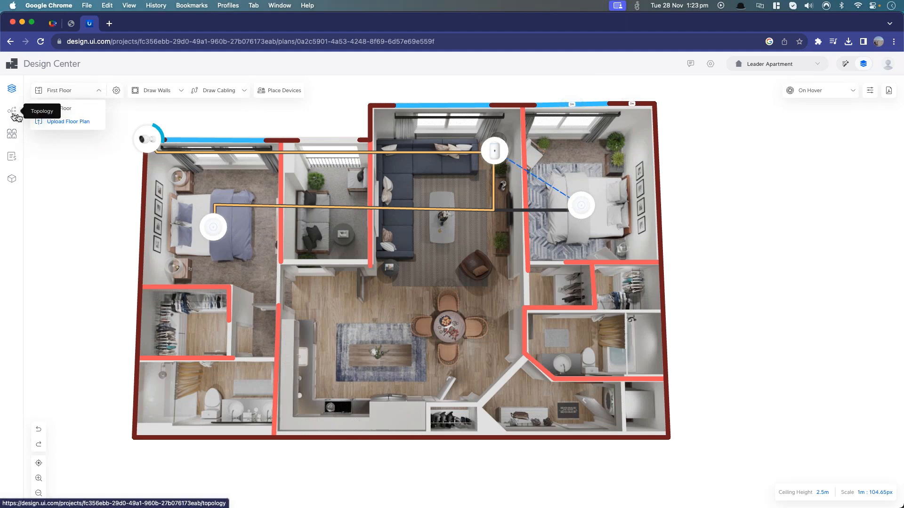
# Step: Open the Large Office project and check the coverage and cable path of the upper-left camera on its floor plan
pyautogui.click(803, 64)
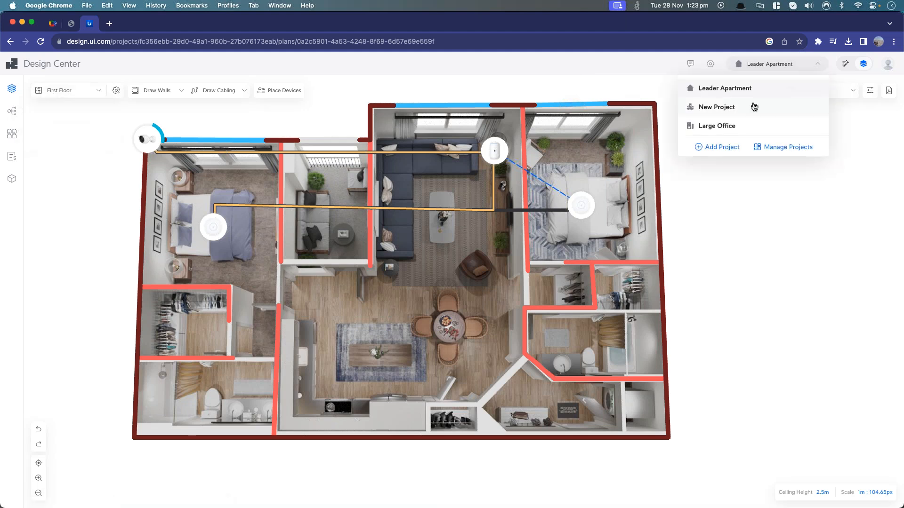
pyautogui.click(732, 126)
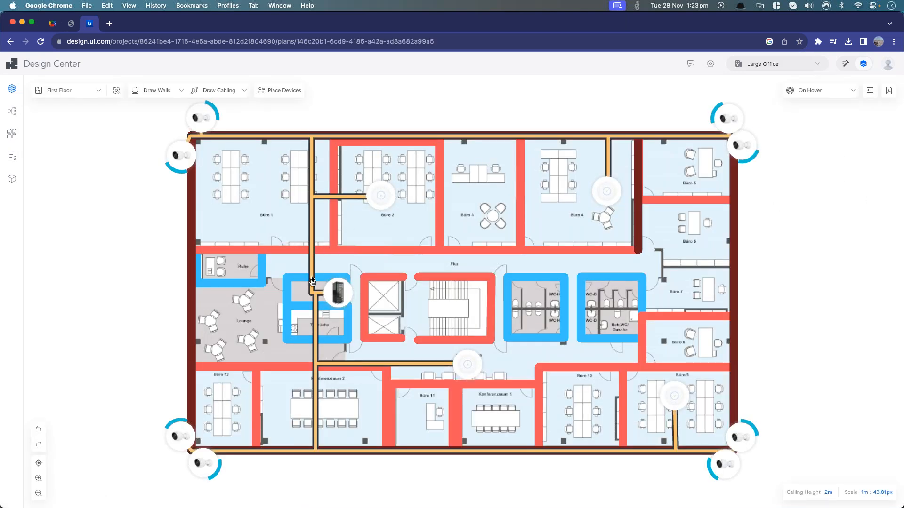
pyautogui.moveTo(198, 123)
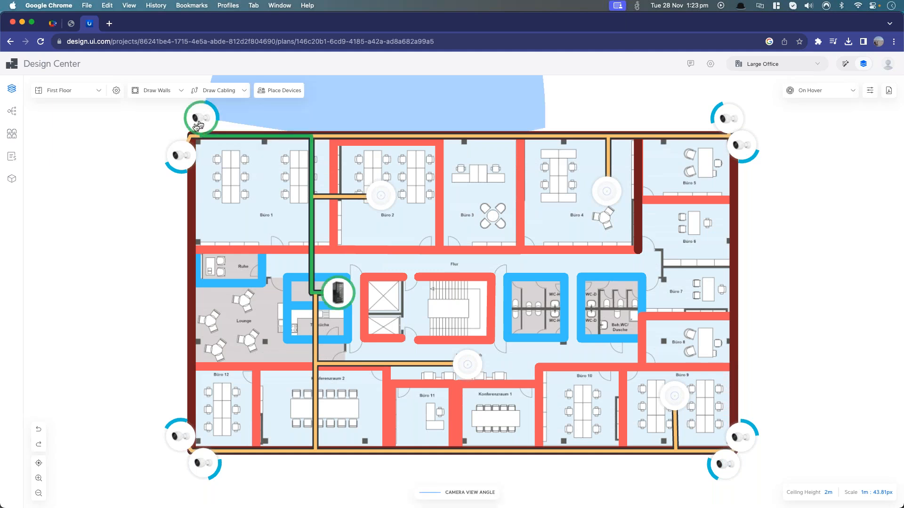
pyautogui.scroll(-2, 789, 235)
pyautogui.scroll(-3, 789, 235)
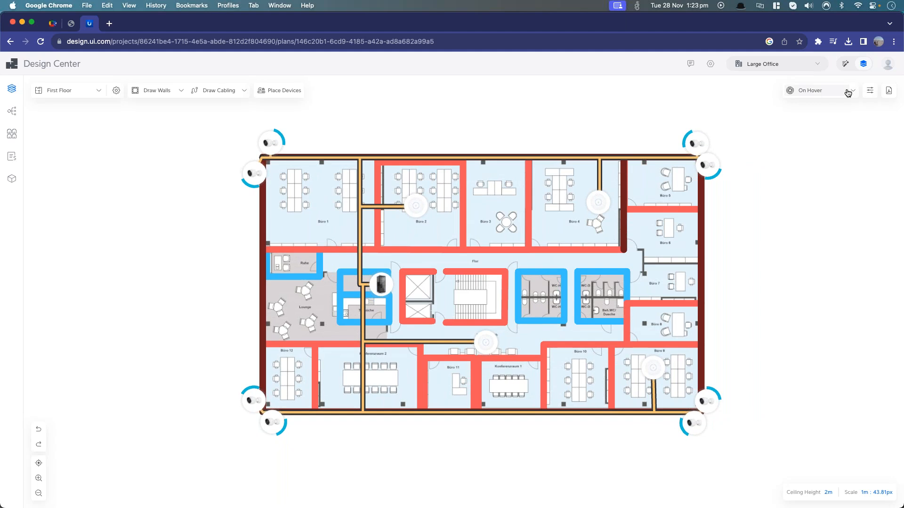
# Step: Show the WiFi coverage over the office floor plan and compare the 2.4 and 5 GHz bands, ending on 5 GHz
pyautogui.click(846, 90)
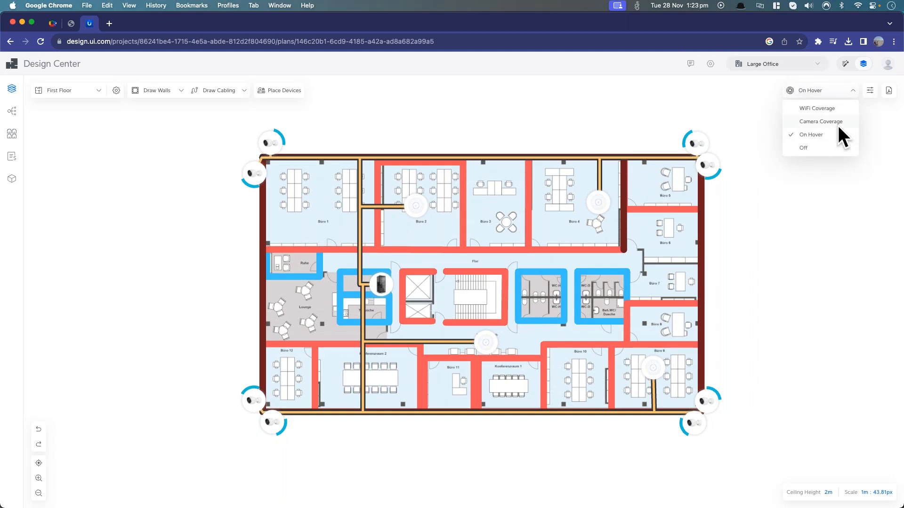
pyautogui.click(823, 108)
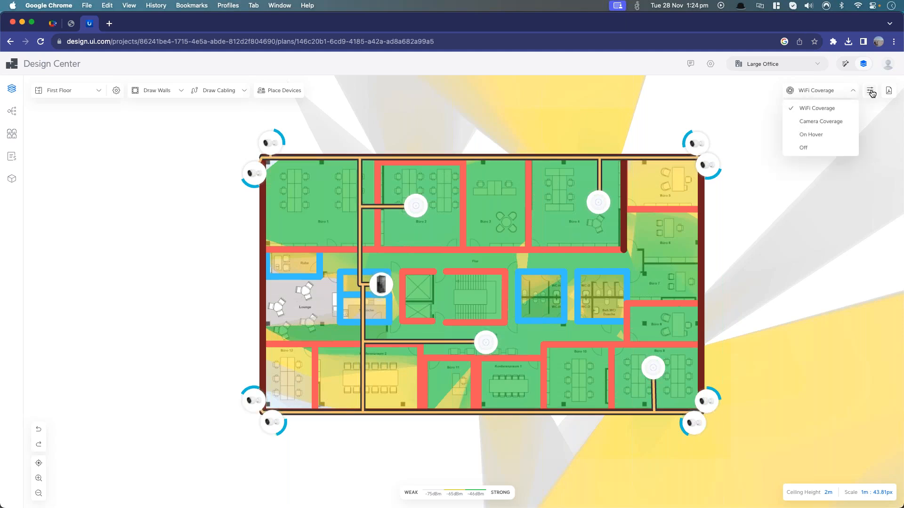
pyautogui.click(870, 91)
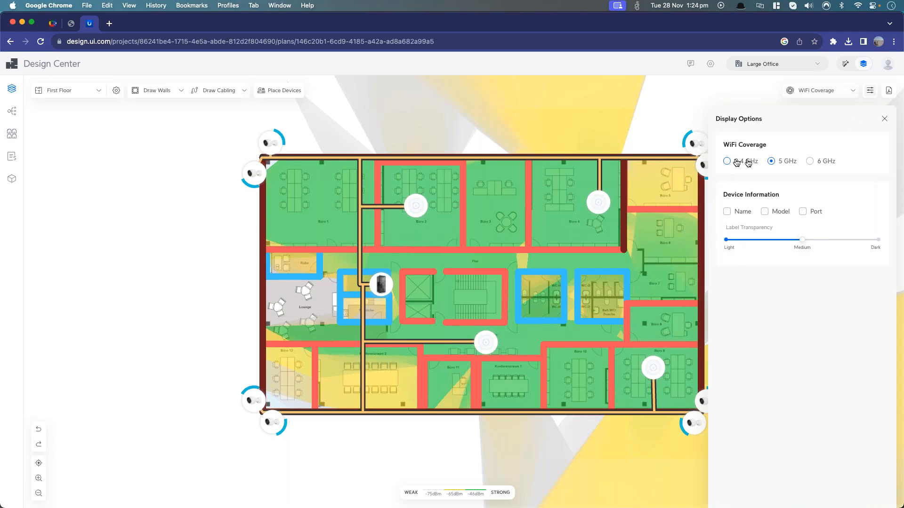
pyautogui.click(736, 162)
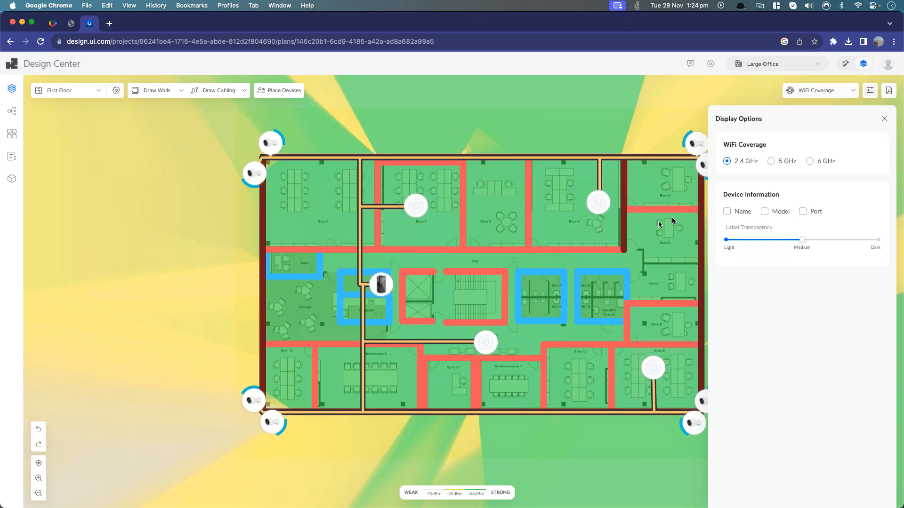
pyautogui.click(773, 162)
pyautogui.click(884, 118)
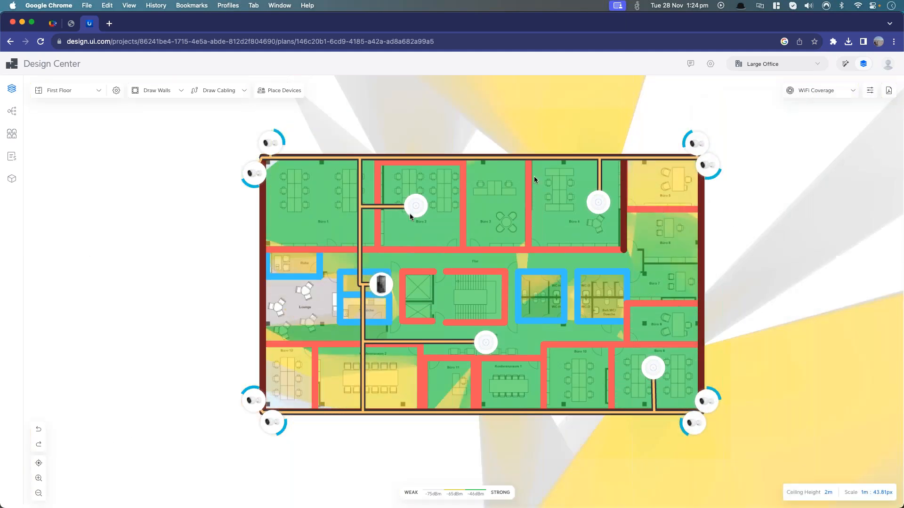
pyautogui.scroll(-2, 791, 285)
pyautogui.hscroll(2, 791, 286)
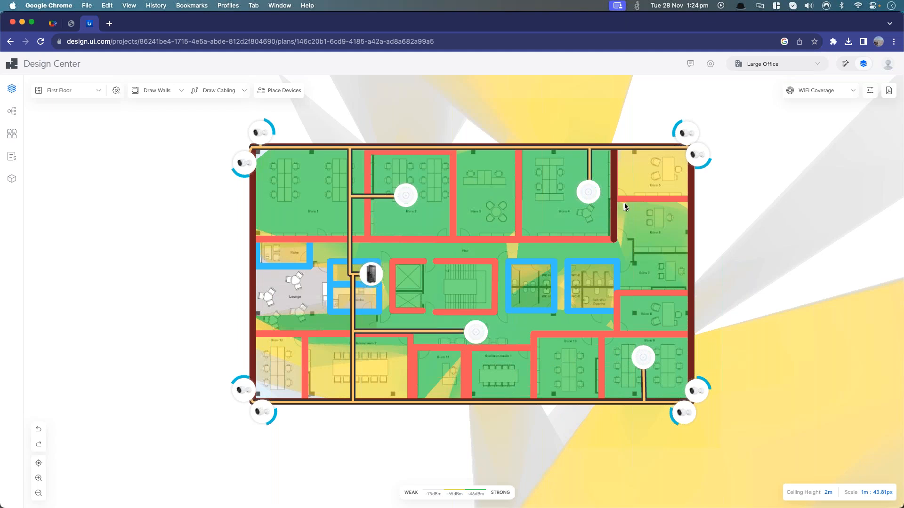
# Step: View the camera coverage around the office building, then set the coverage display back to On Hover
pyautogui.click(853, 90)
pyautogui.click(838, 121)
pyautogui.hscroll(5, 772, 441)
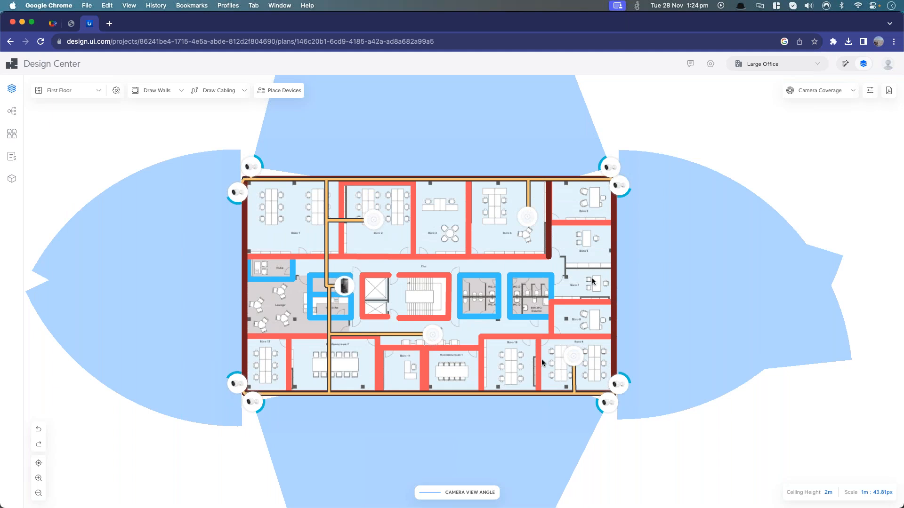
pyautogui.click(852, 92)
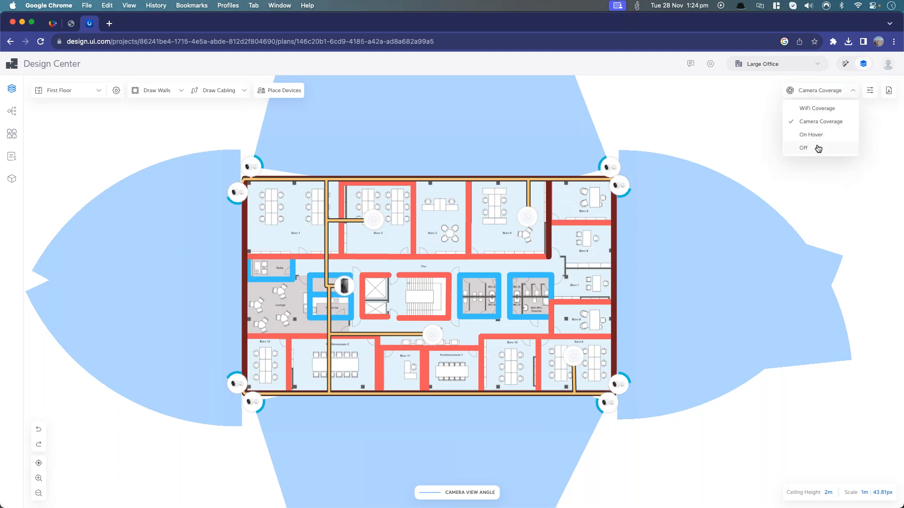
pyautogui.click(811, 135)
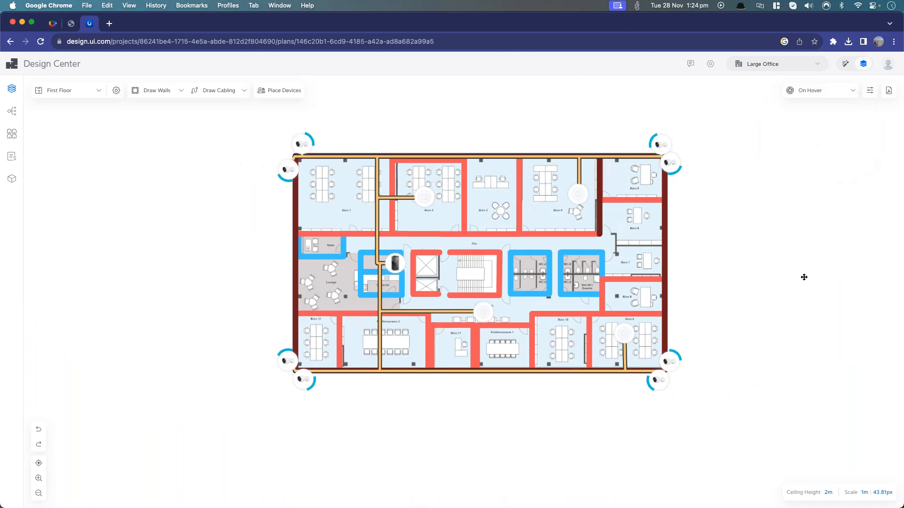
# Step: Try the corridor access point closer to the restrooms to compare its coverage, then return it to the end of its cable route
pyautogui.scroll(2, 480, 274)
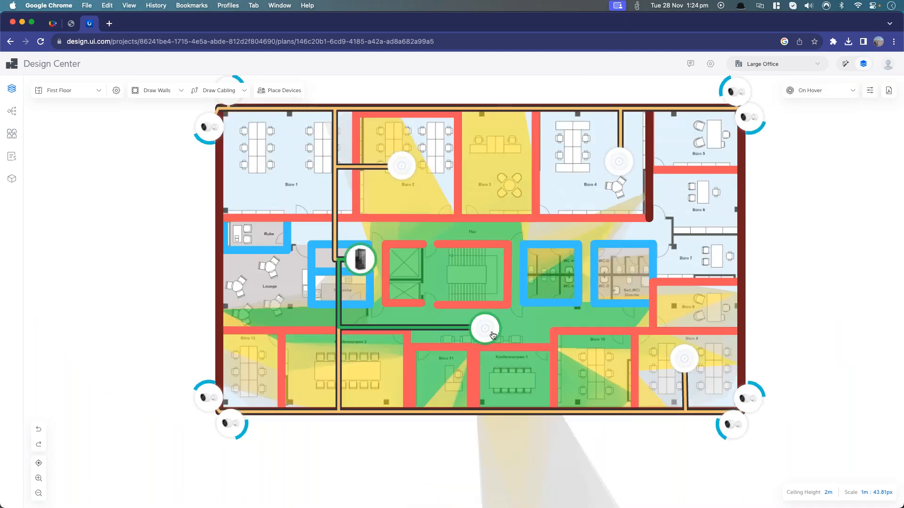
pyautogui.moveTo(480, 338)
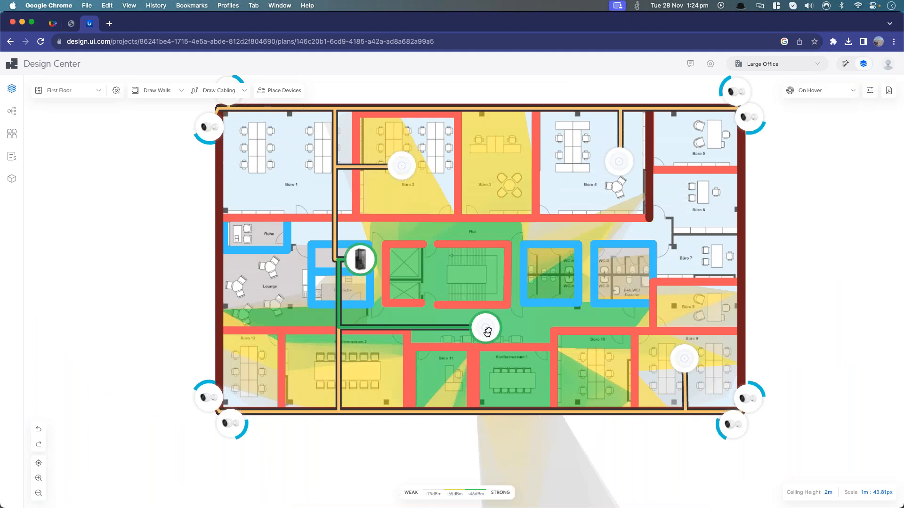
pyautogui.moveTo(487, 331); pyautogui.dragTo(524, 314)
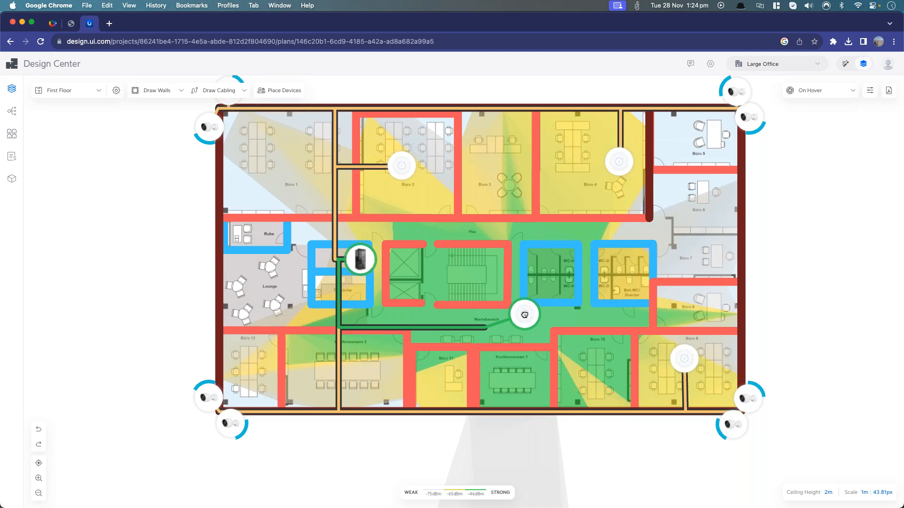
pyautogui.moveTo(525, 314); pyautogui.dragTo(485, 327)
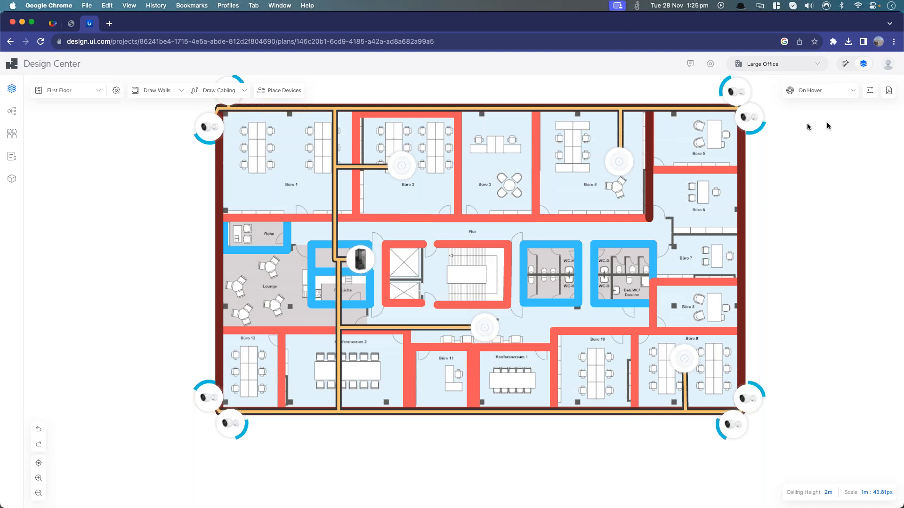
pyautogui.scroll(-1, 799, 207)
pyautogui.moveTo(811, 202); pyautogui.dragTo(786, 236)
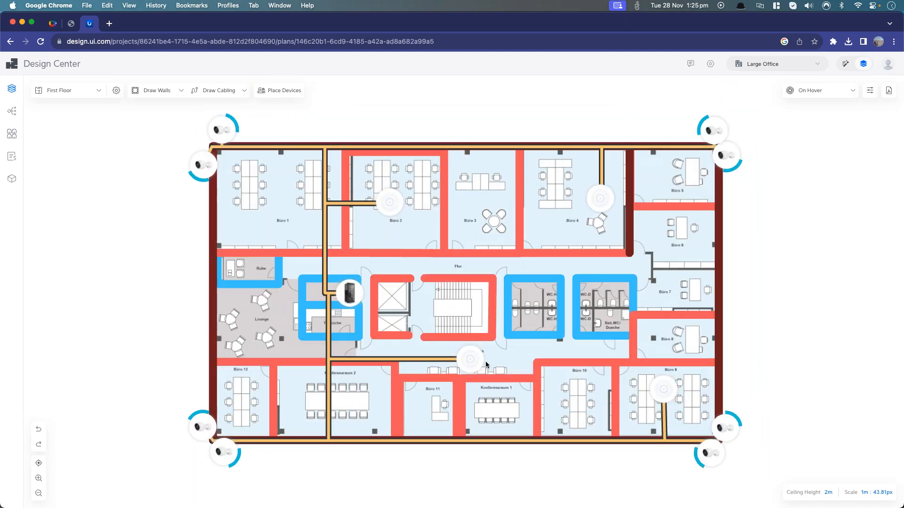
# Step: Review the PDF export options for the Large Office project, then cancel the export
pyautogui.moveTo(473, 369)
pyautogui.click(888, 92)
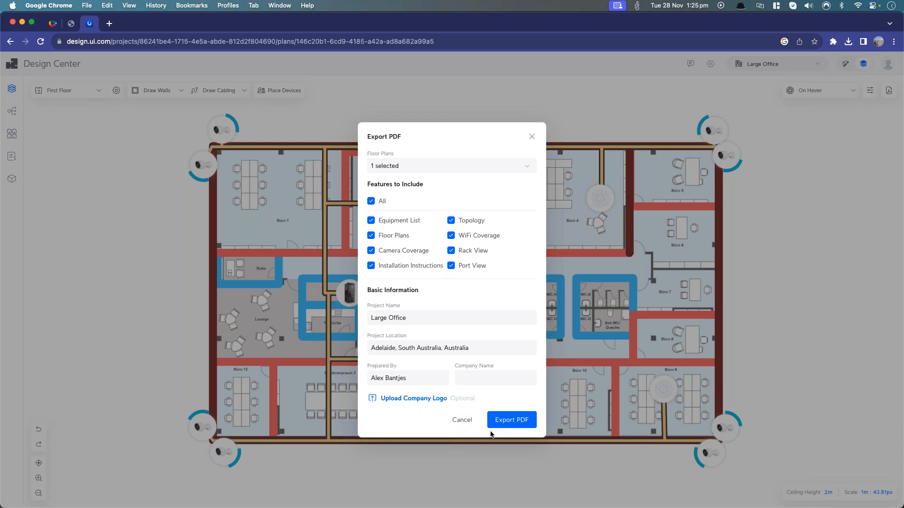
pyautogui.click(462, 420)
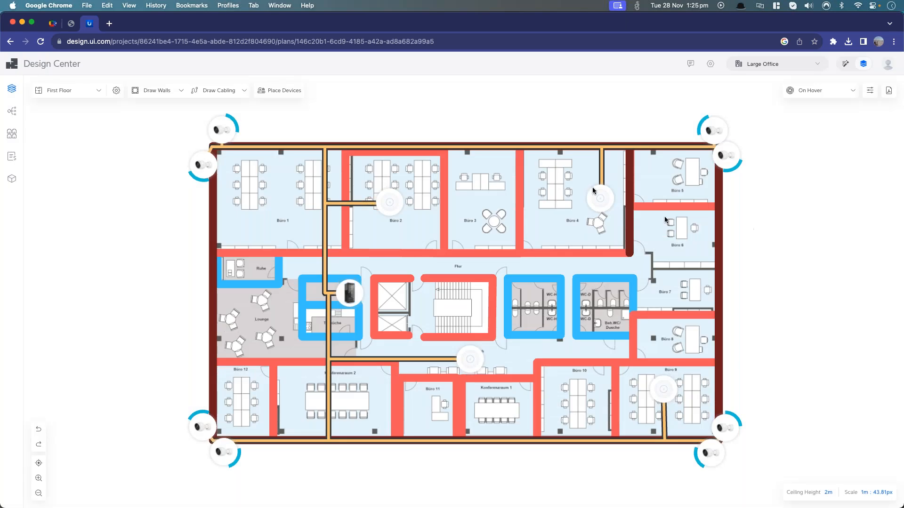
# Step: Switch to the Large Office PDF and review its equipment list, topology and floor plan pages
pyautogui.click(71, 24)
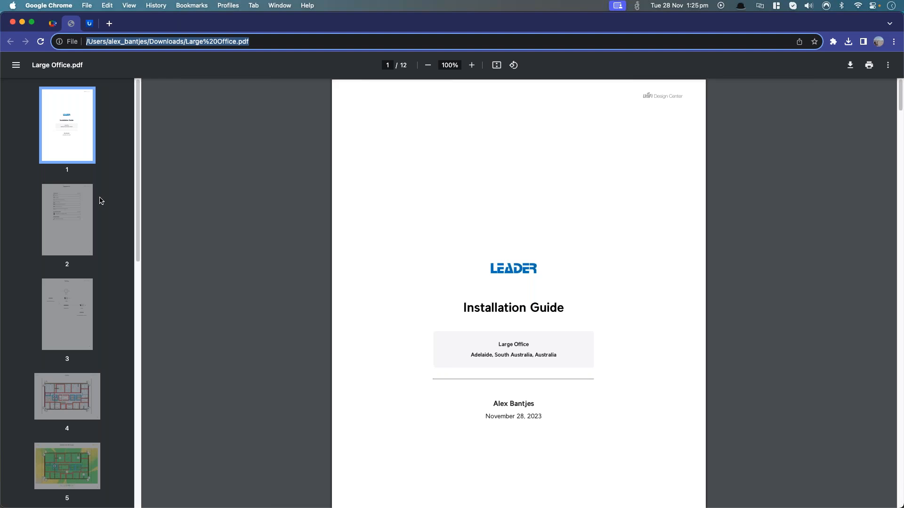
pyautogui.click(82, 228)
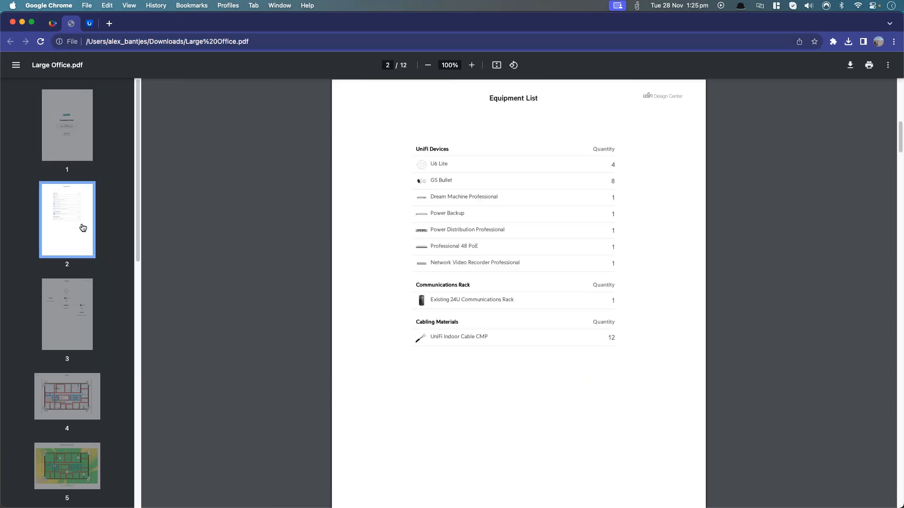
pyautogui.click(80, 316)
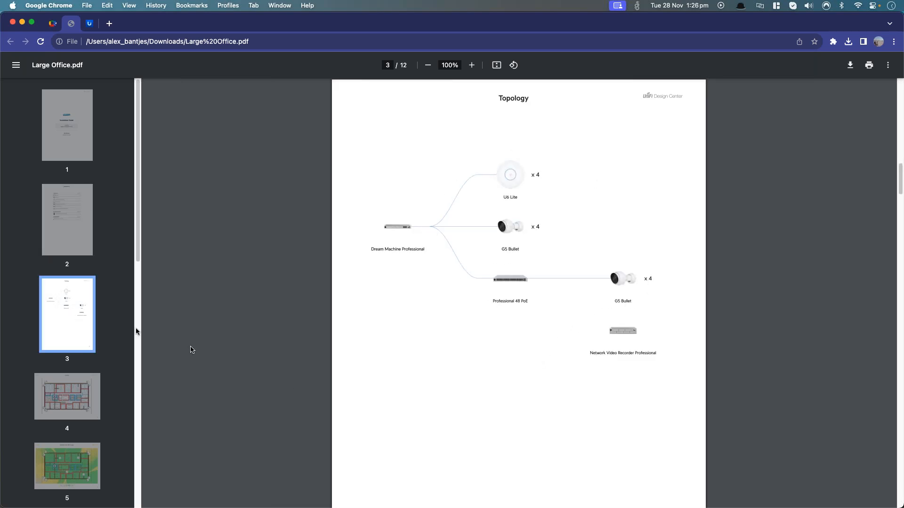
pyautogui.click(61, 408)
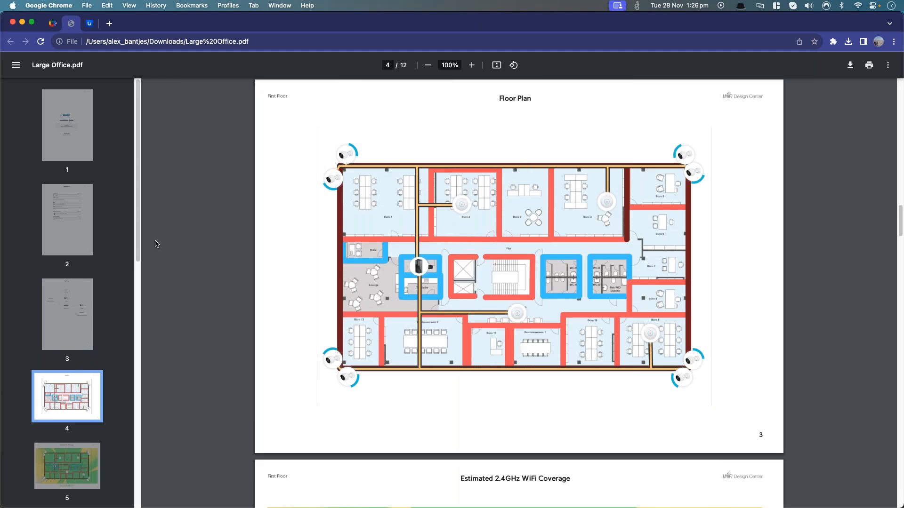
# Step: View the estimated 2.4 GHz and 5 GHz WiFi coverage pages of the PDF
pyautogui.moveTo(137, 229); pyautogui.dragTo(137, 264)
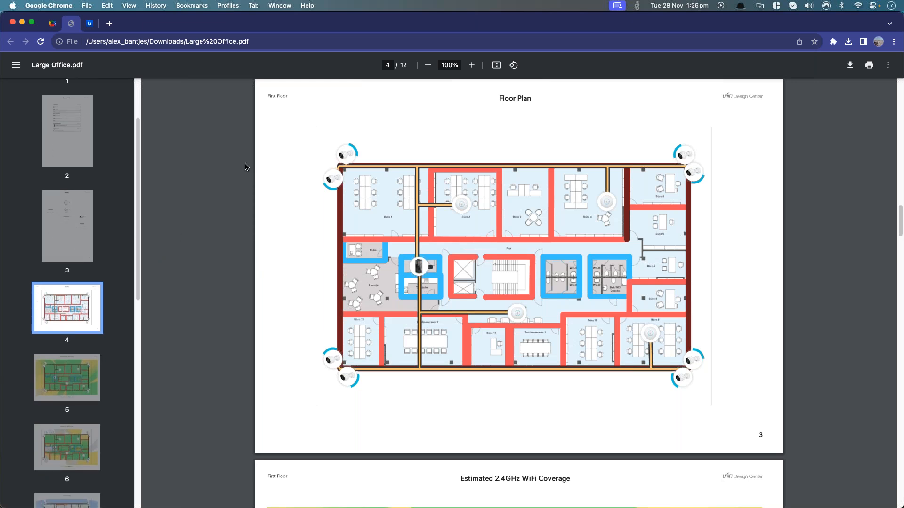
pyautogui.moveTo(138, 197); pyautogui.dragTo(138, 251)
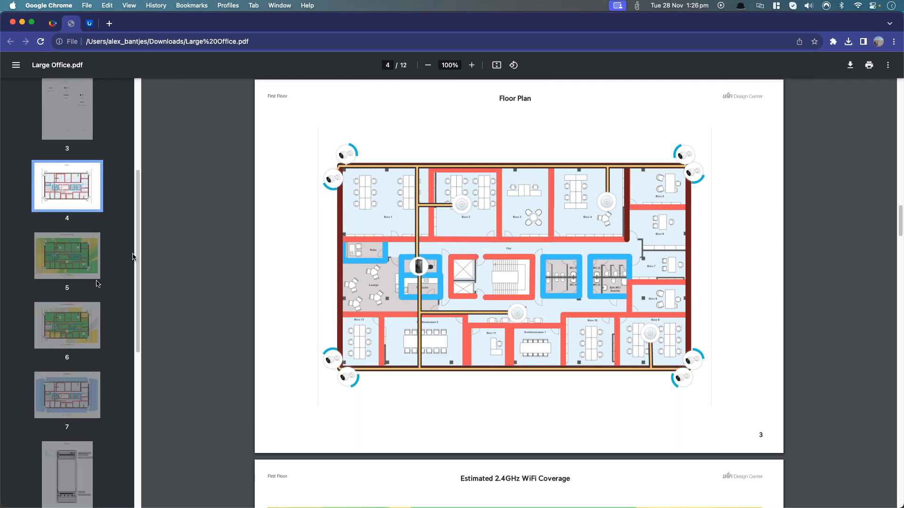
pyautogui.click(60, 258)
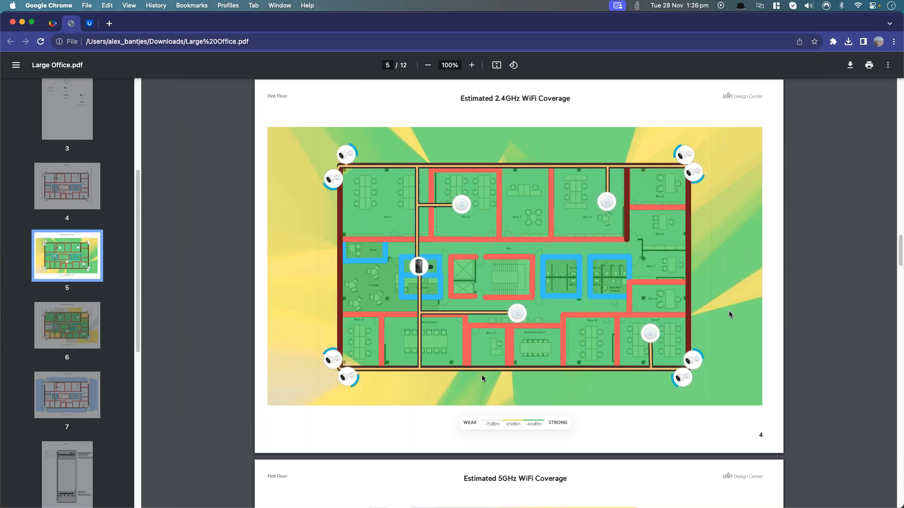
pyautogui.click(58, 323)
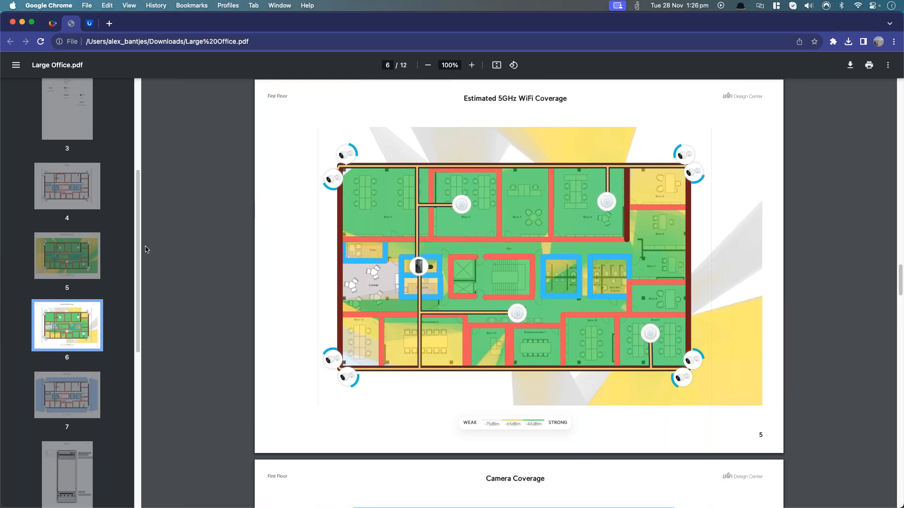
# Step: Examine the rack view page of the PDF, including its port and power usage and the mounted devices
pyautogui.scroll(-5, 71, 282)
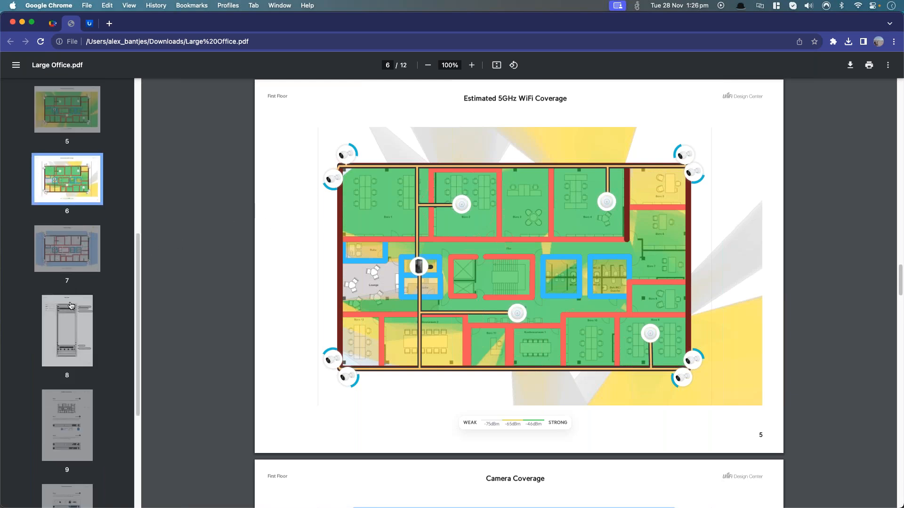
pyautogui.click(80, 322)
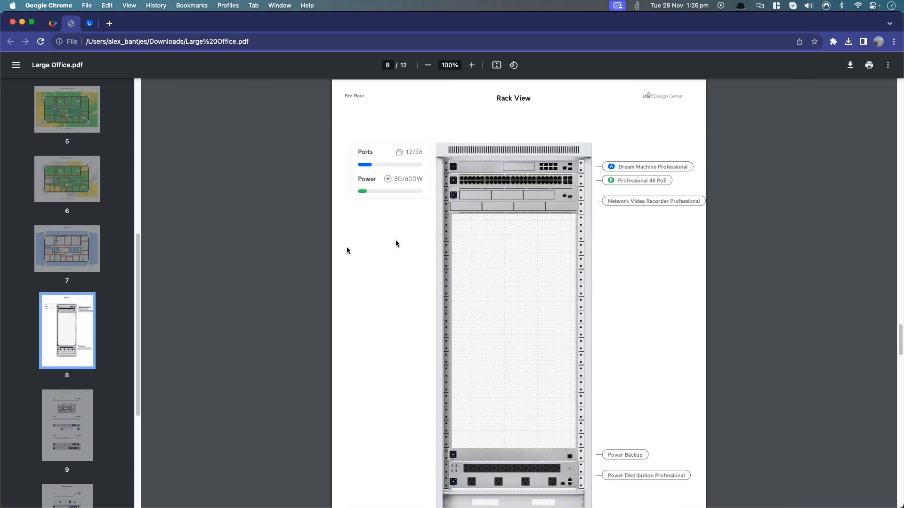
pyautogui.scroll(-3, 578, 221)
pyautogui.scroll(2, 522, 215)
pyautogui.scroll(3, 543, 205)
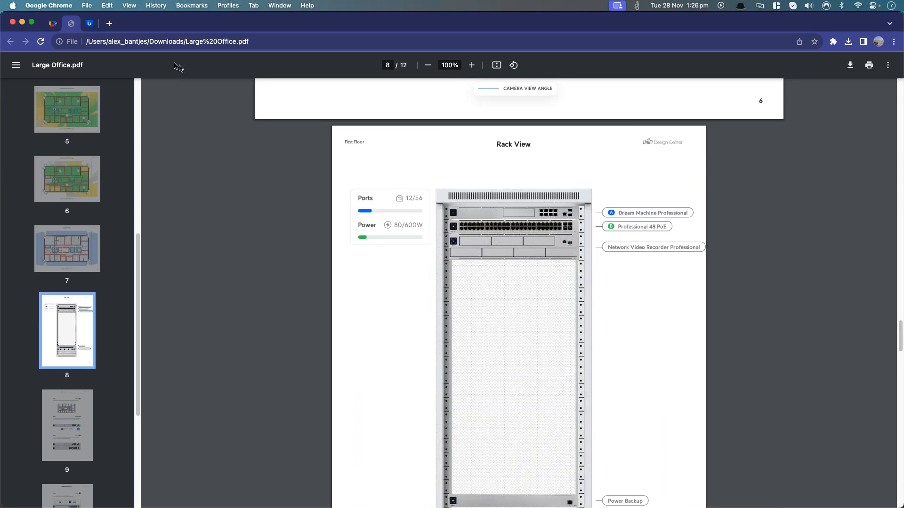
# Step: Switch back to Design Center, open the communications rack's settings and move the Network Video Recorder lower, leaving a gap beneath the 48-port switch
pyautogui.click(90, 24)
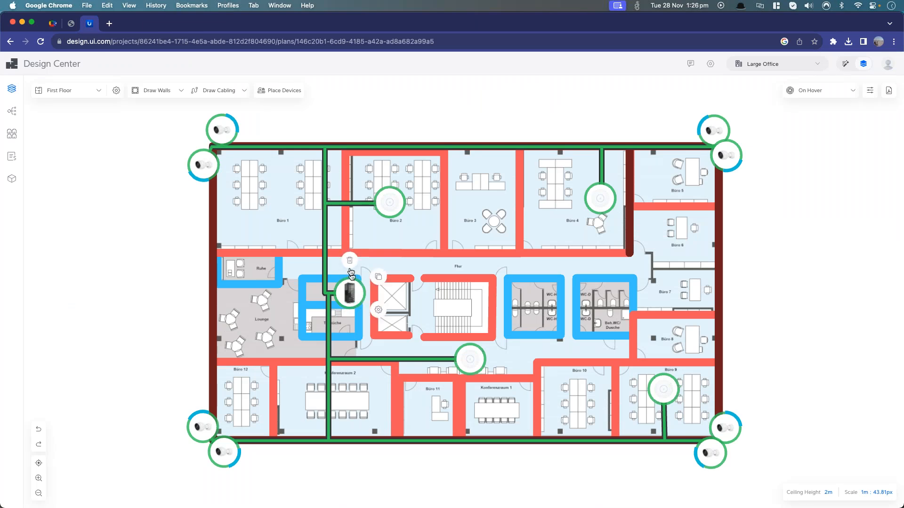
pyautogui.click(378, 312)
pyautogui.click(349, 293)
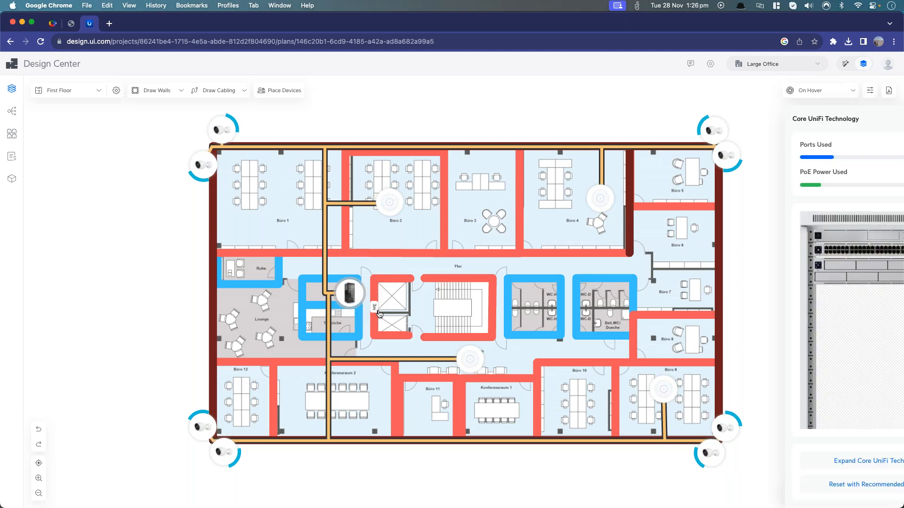
pyautogui.scroll(-2, 839, 298)
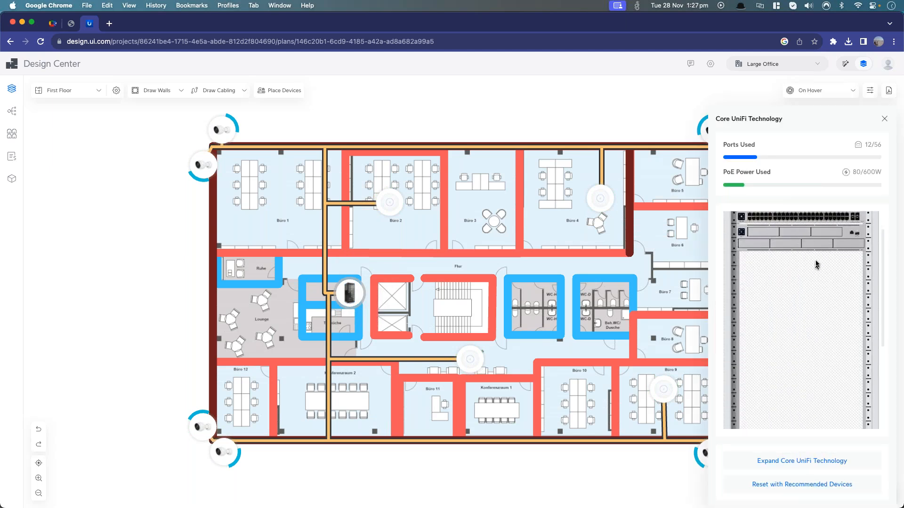
pyautogui.moveTo(819, 256); pyautogui.dragTo(813, 238)
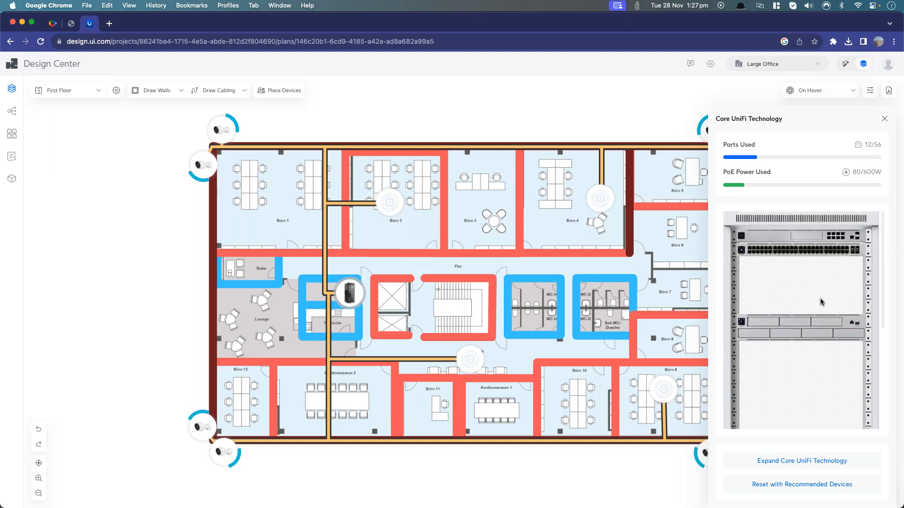
# Step: Look over the lower rack devices and the options for expanding the core UniFi technology, then close the rack settings
pyautogui.scroll(-3, 824, 330)
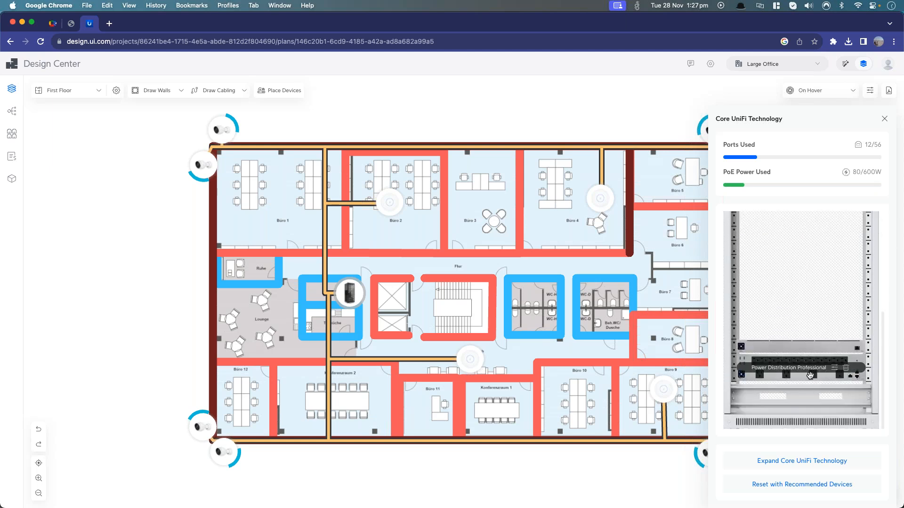
pyautogui.scroll(5, 792, 310)
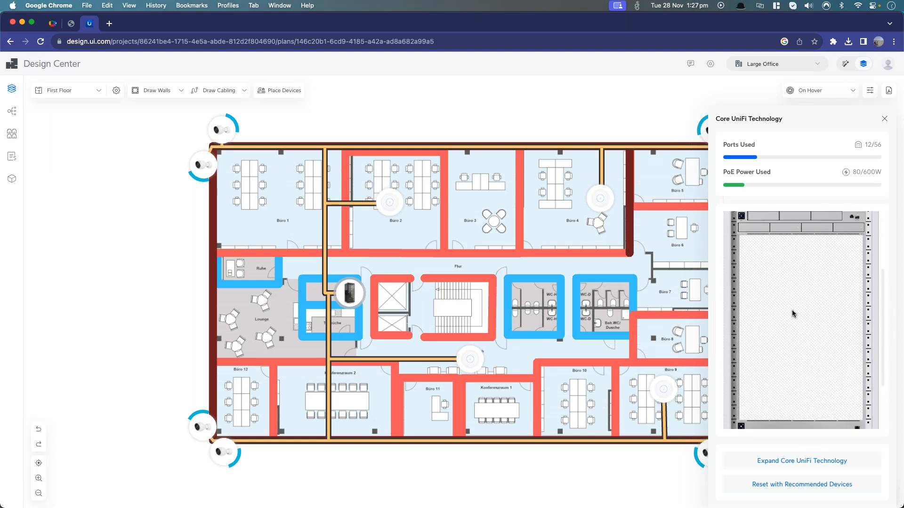
pyautogui.click(823, 466)
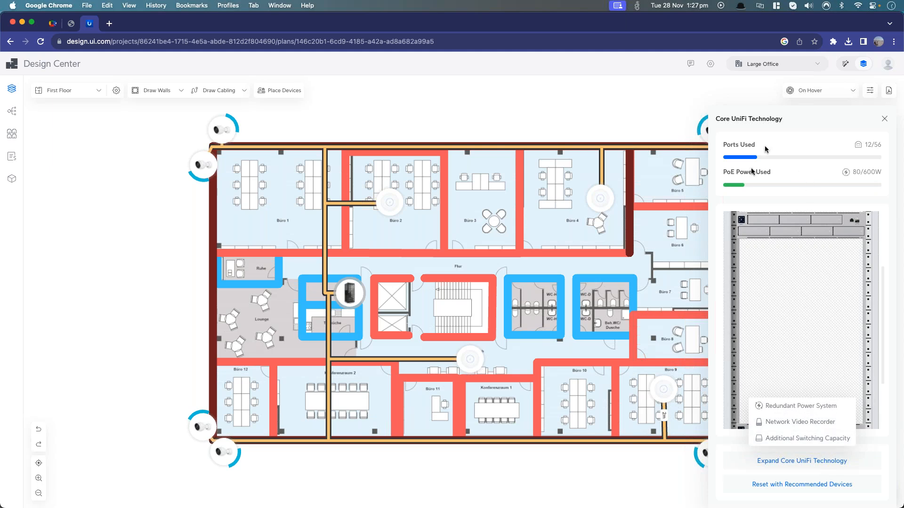
pyautogui.click(348, 295)
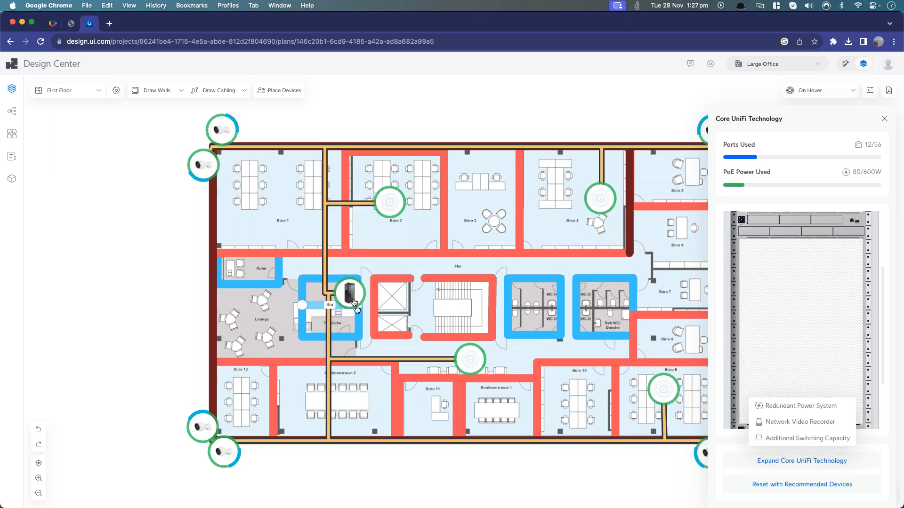
pyautogui.click(885, 119)
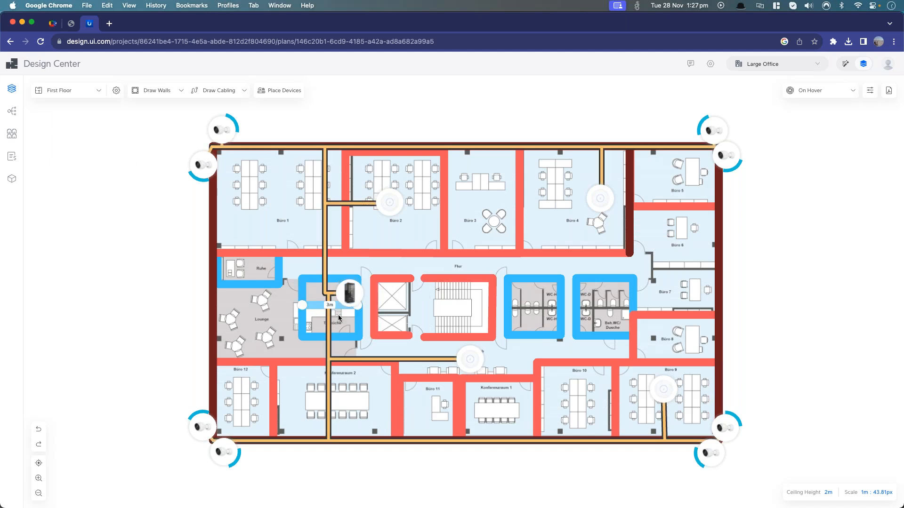
# Step: Return to the Large Office PDF and review the installation instructions and the port view pages for the Dream Machine Professional and Professional 48 PoE
pyautogui.click(72, 24)
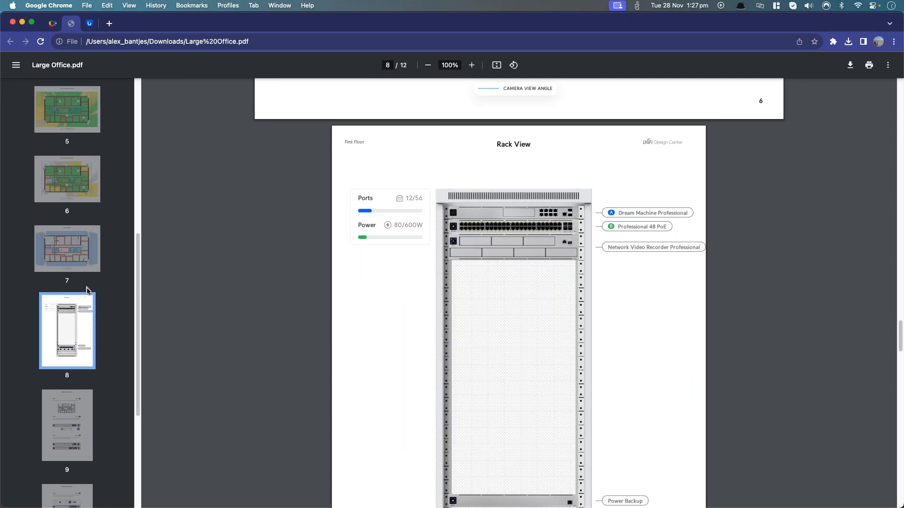
pyautogui.scroll(-3, 94, 376)
pyautogui.click(75, 358)
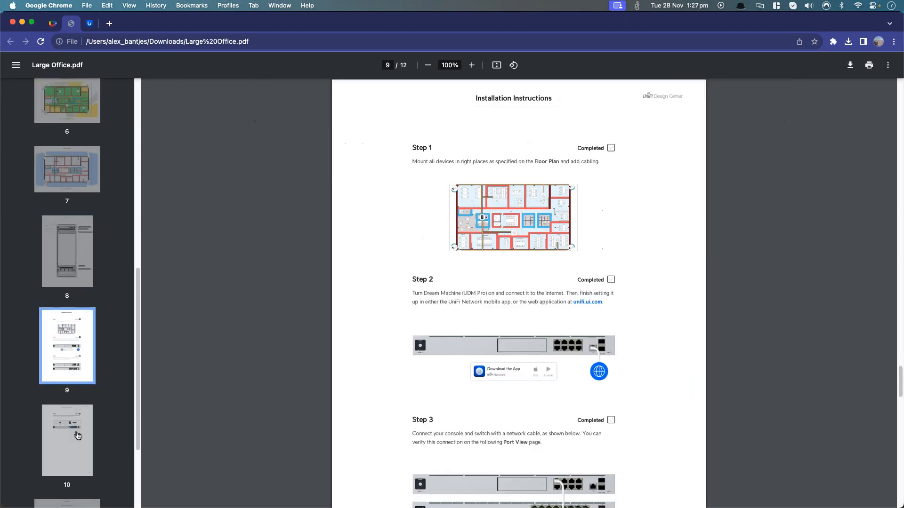
pyautogui.scroll(-3, 80, 329)
pyautogui.click(82, 316)
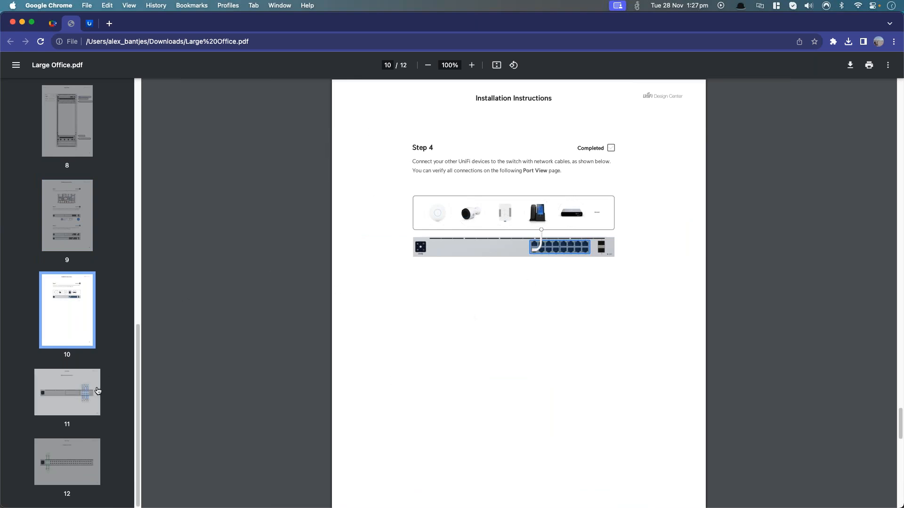
pyautogui.click(67, 392)
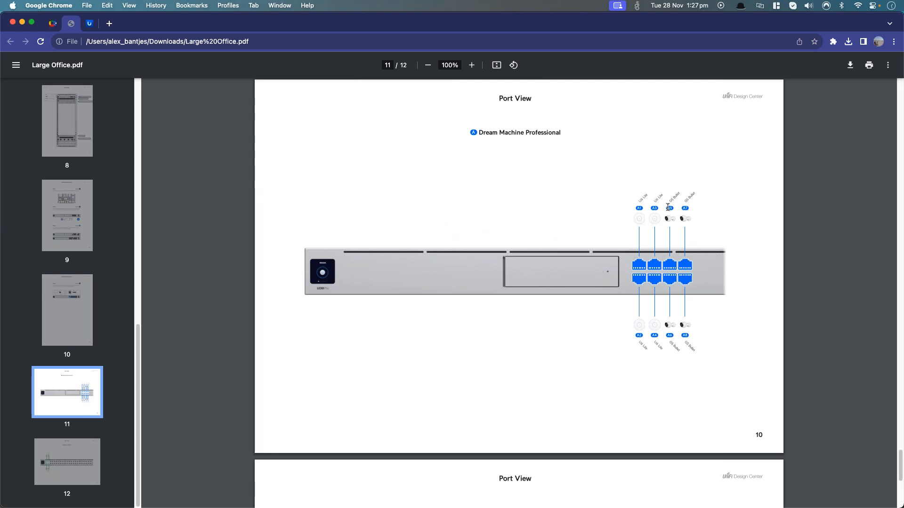
pyautogui.click(73, 466)
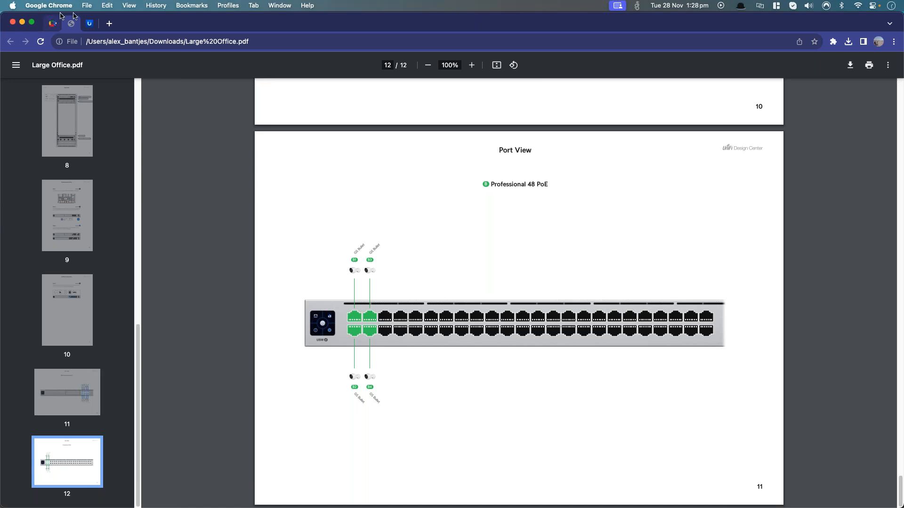
# Step: Switch back to Design Center, go to the project list and open the Large Office project's settings
pyautogui.click(91, 23)
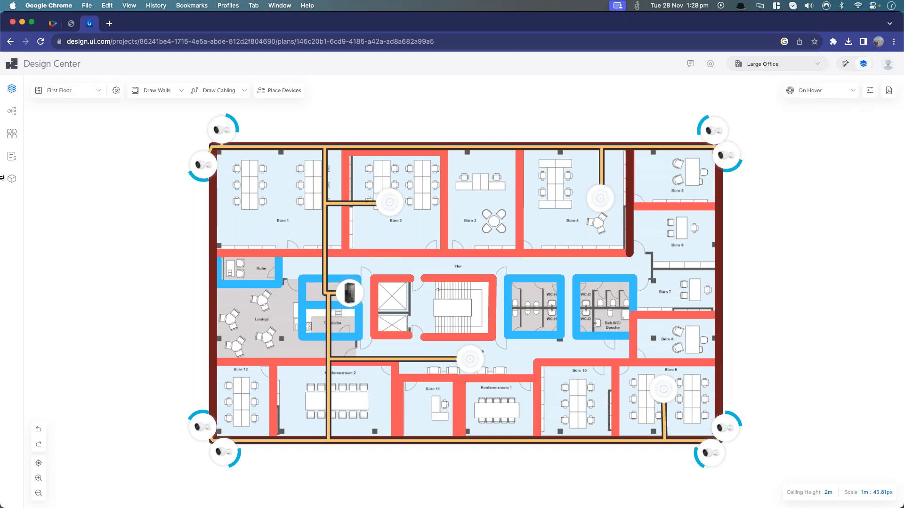
pyautogui.click(12, 179)
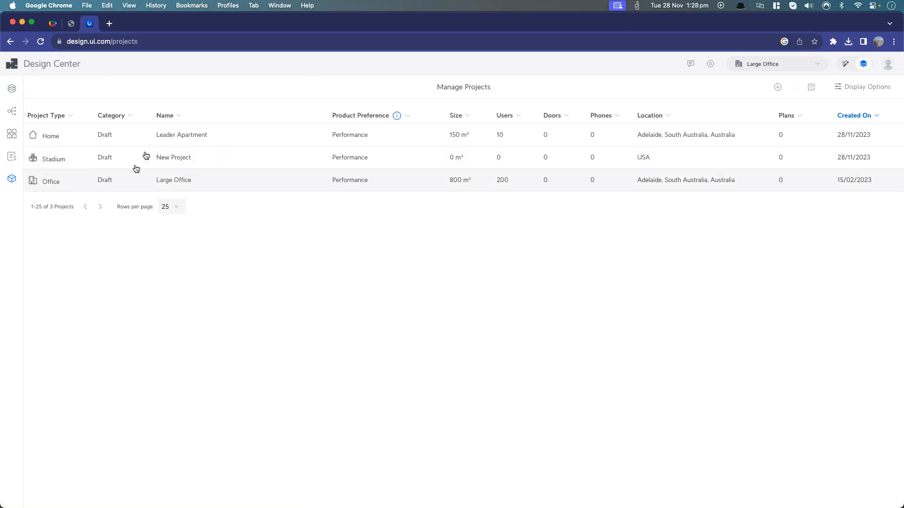
pyautogui.click(194, 186)
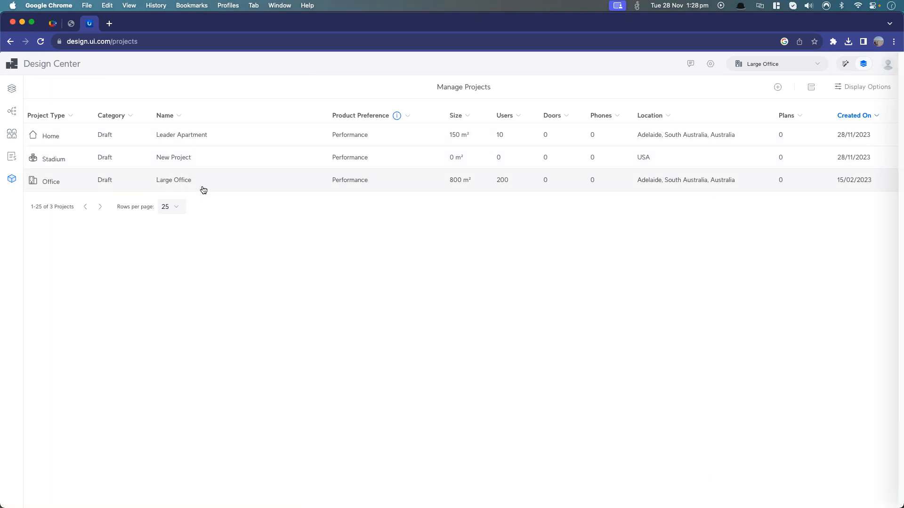
pyautogui.click(854, 89)
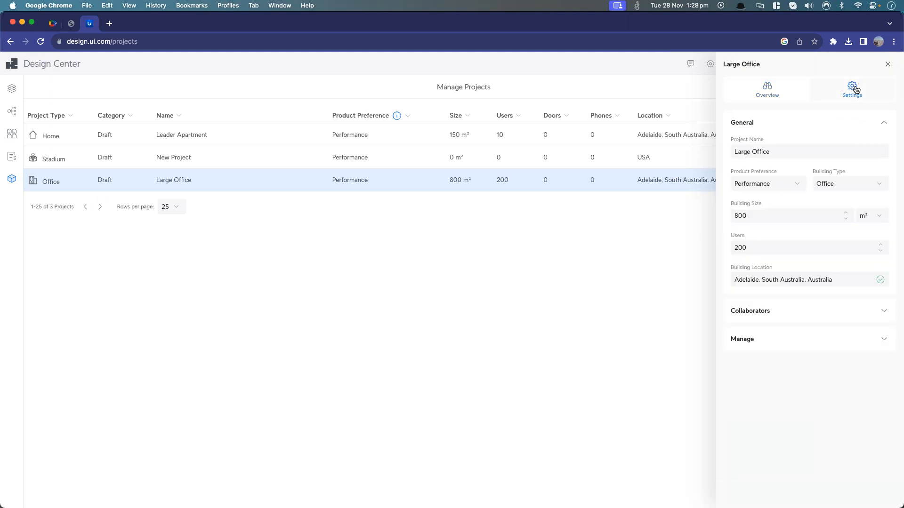
# Step: Show the Large Office collaborator settings with an empty e-mail field, then open the Manage options
pyautogui.click(798, 319)
pyautogui.click(763, 329)
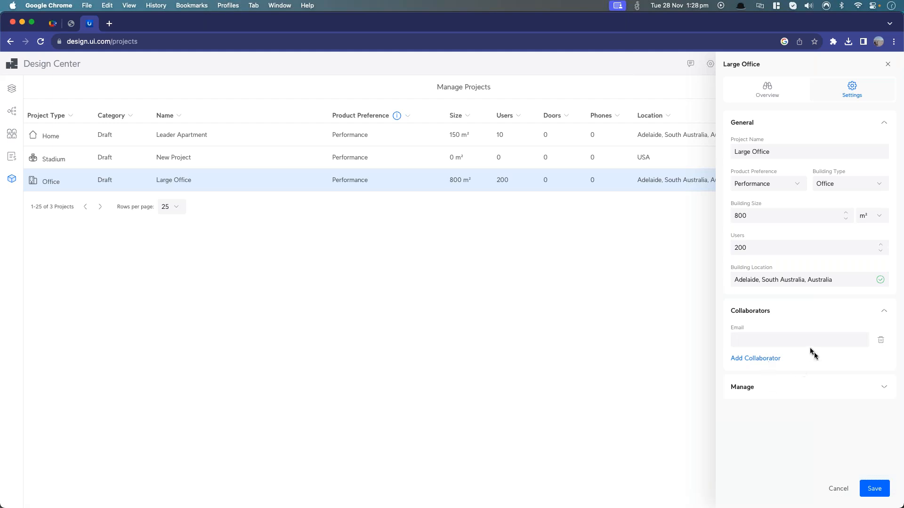
pyautogui.click(789, 389)
# Step: Switch to the Large Office PDF in Acrobat and start edit mode on its floor plan page
pyautogui.click(71, 23)
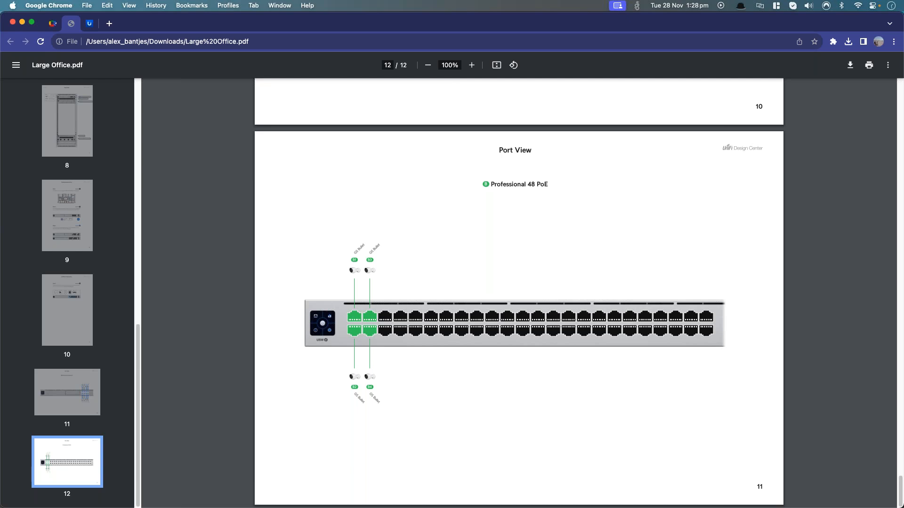
pyautogui.moveTo(903, 33); pyautogui.dragTo(428, 26)
pyautogui.doubleClick(516, 39)
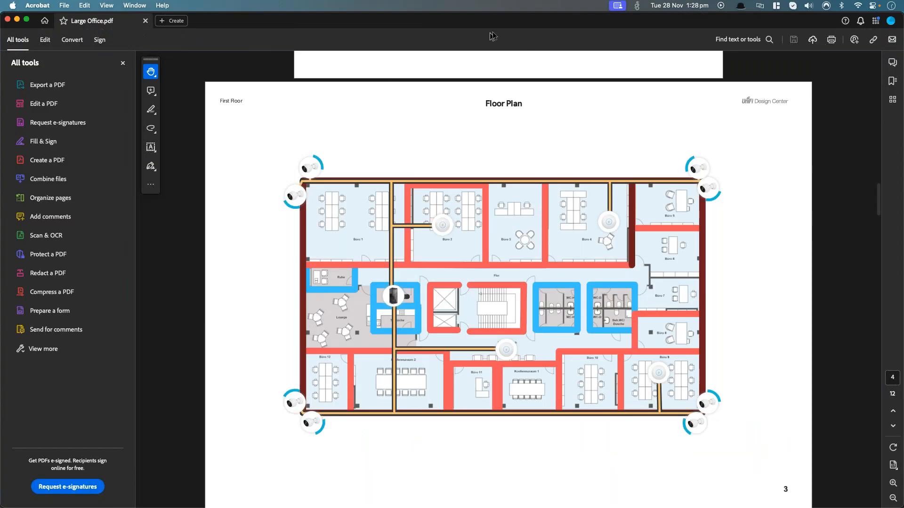
pyautogui.click(46, 40)
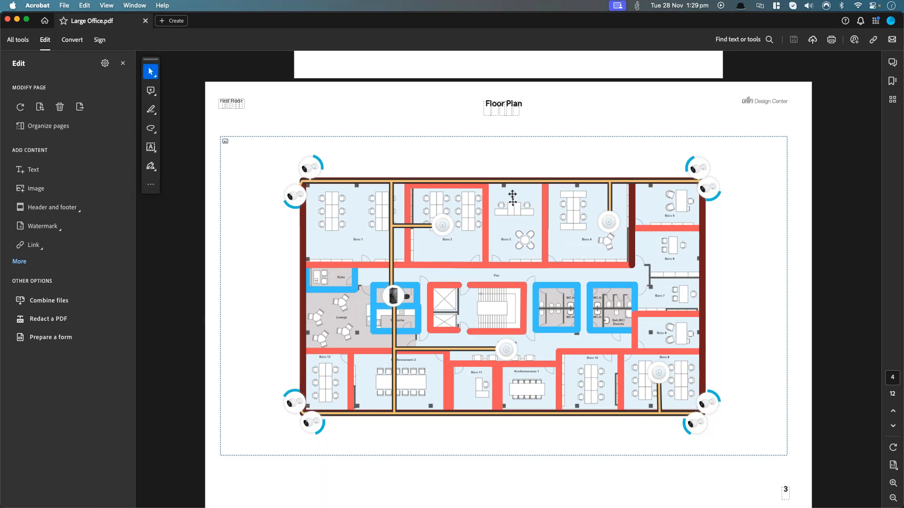
# Step: Try moving the floor plan image on its page, and undo the moves
pyautogui.click(439, 225)
pyautogui.moveTo(439, 225)
pyautogui.mouseDown()
pyautogui.moveTo(460, 185)
pyautogui.moveTo(443, 215)
pyautogui.mouseUp()
pyautogui.moveTo(472, 175); pyautogui.dragTo(443, 186)
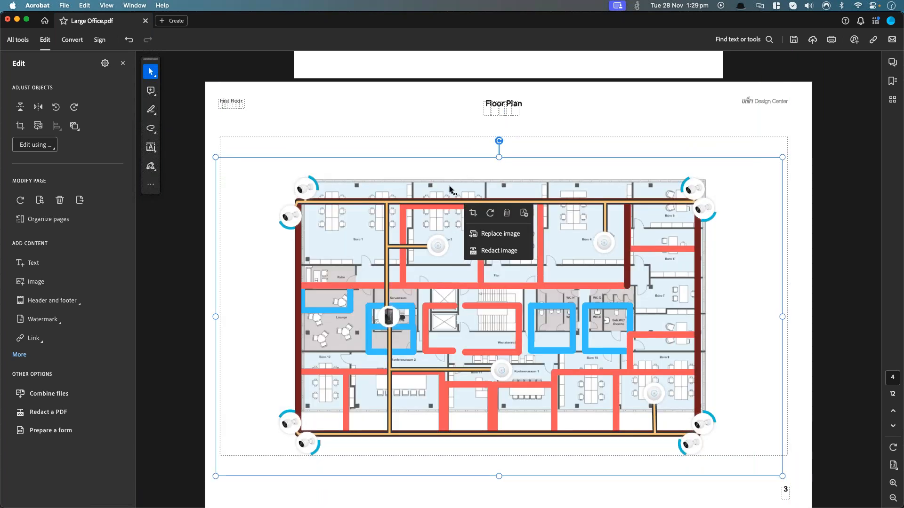
pyautogui.press('super+z')
pyautogui.press('super+z')
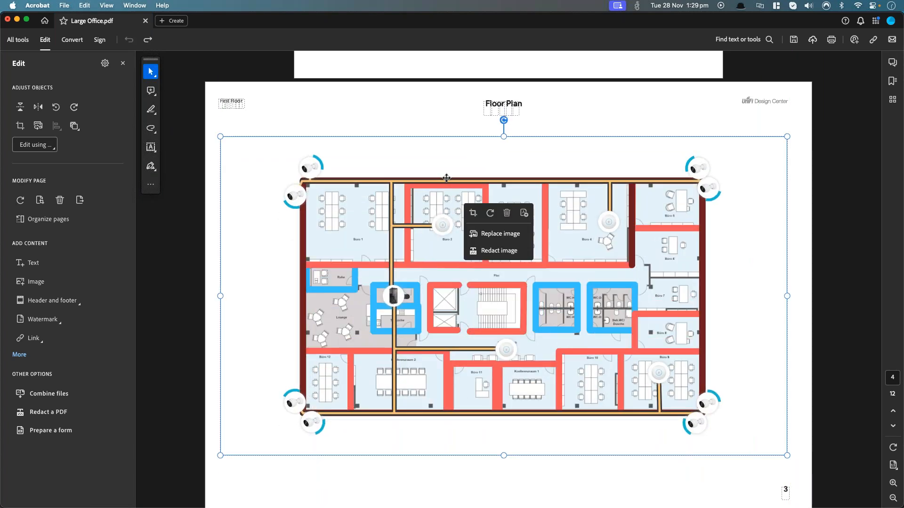
# Step: Enlarge the LEADER logo above the Installation Guide title on the cover page to roughly the width of the grey project box
pyautogui.scroll(15, 522, 207)
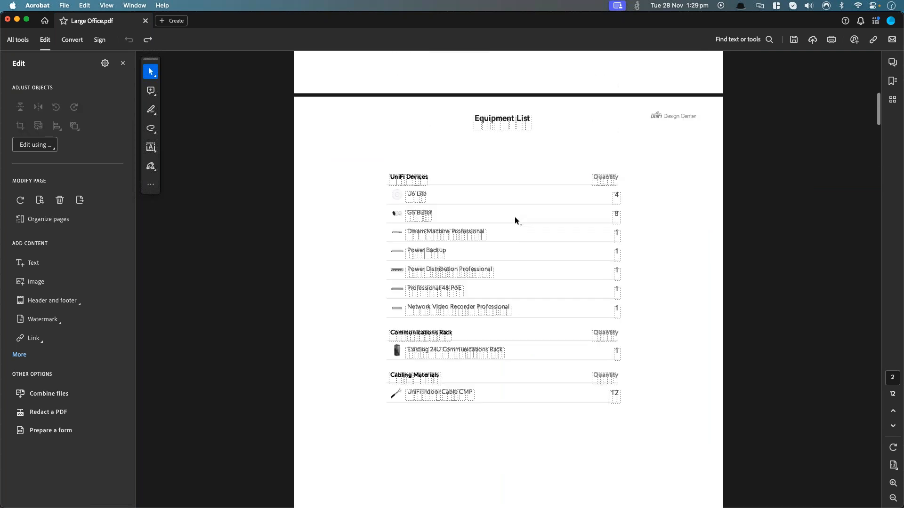
pyautogui.scroll(-2, 839, 184)
pyautogui.scroll(10, 879, 113)
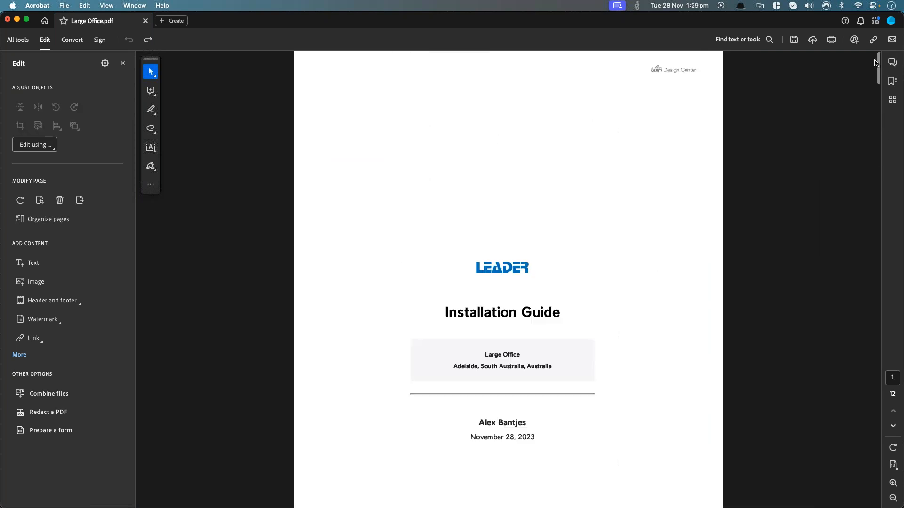
pyautogui.click(503, 265)
pyautogui.moveTo(477, 261); pyautogui.dragTo(355, 236)
pyautogui.moveTo(418, 257); pyautogui.dragTo(482, 267)
pyautogui.click(586, 194)
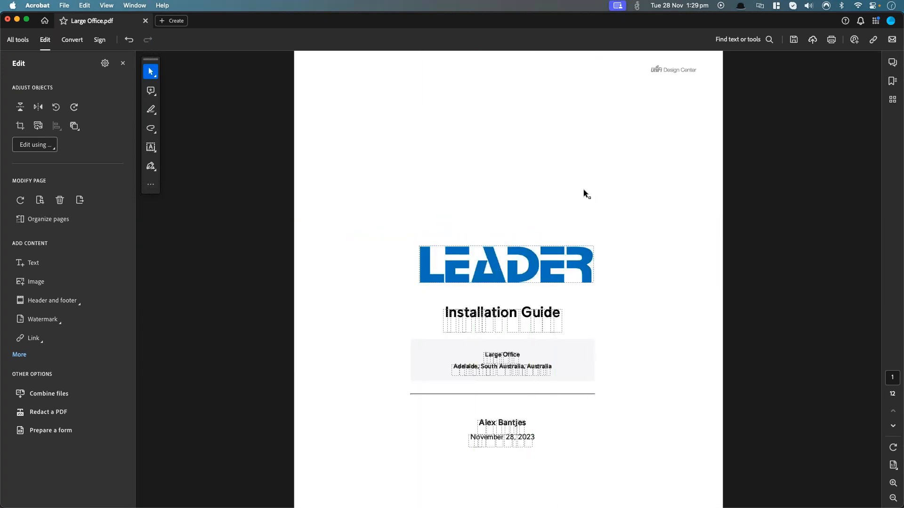
# Step: Add the text "Channel 1" below the access point in Büro 2 on the Estimated 2.4GHz WiFi Coverage page
pyautogui.scroll(-8, 498, 297)
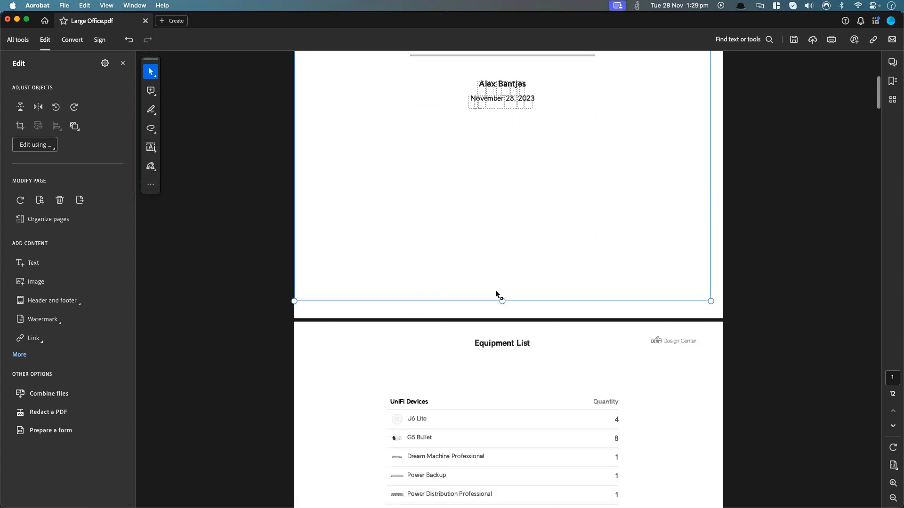
pyautogui.scroll(-2, 496, 290)
pyautogui.moveTo(878, 98); pyautogui.dragTo(870, 233)
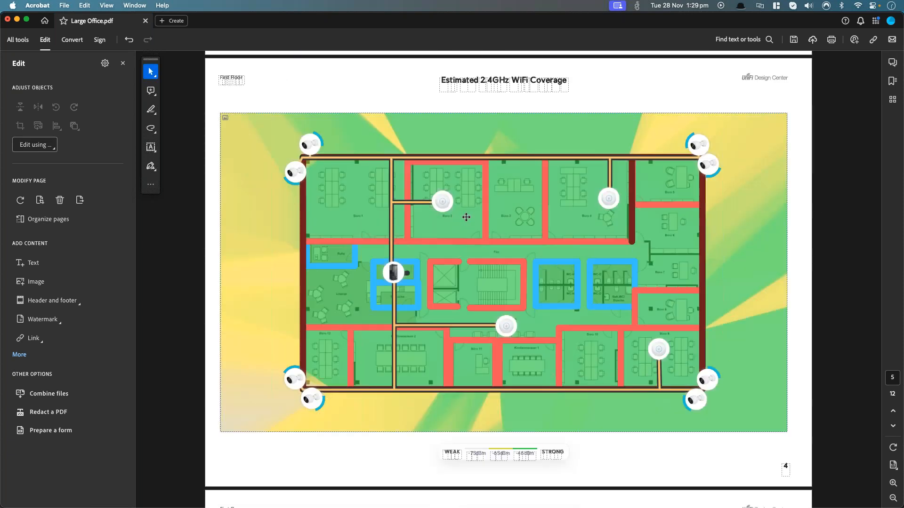
pyautogui.click(150, 149)
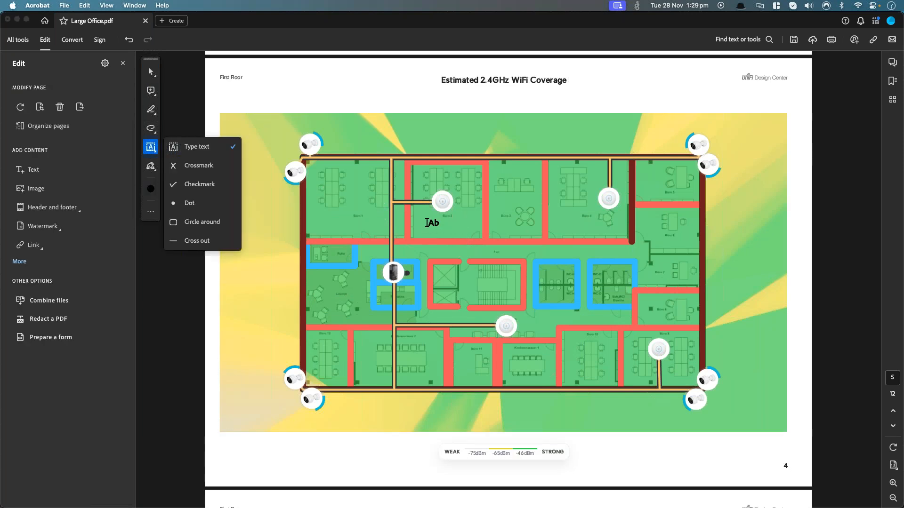
pyautogui.click(430, 224)
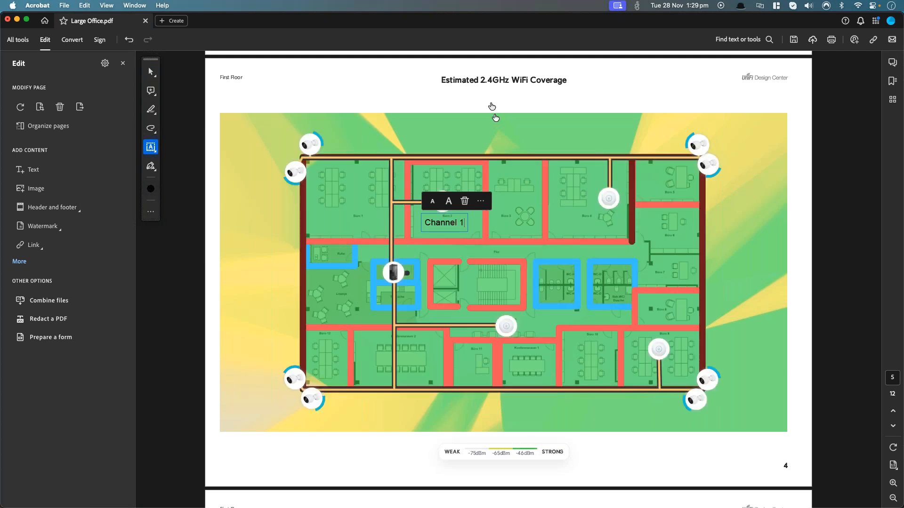
pyautogui.click(494, 96)
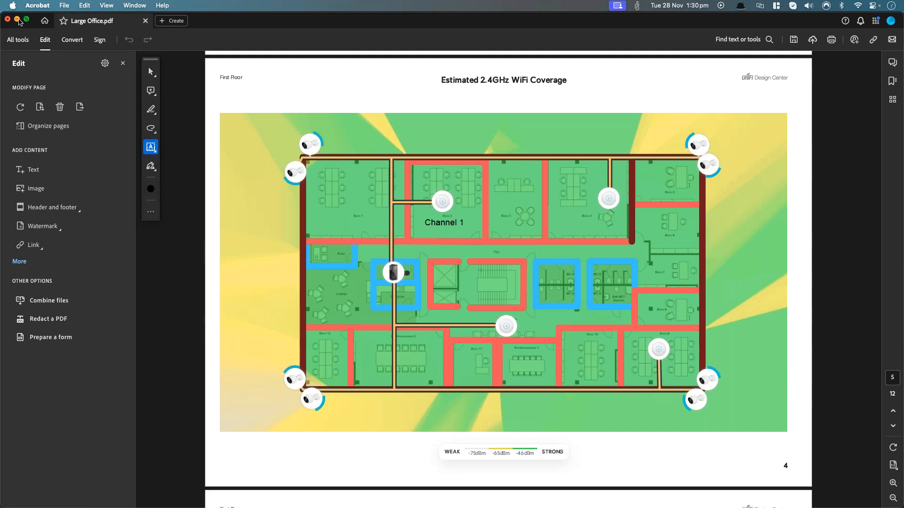
# Step: Switch back to Design Center in Chrome and close the Large Office project's settings
pyautogui.click(17, 20)
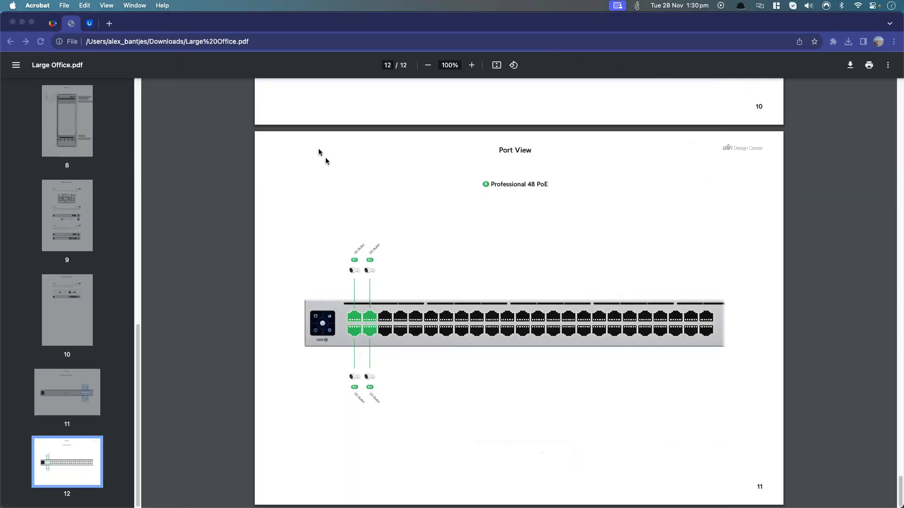
pyautogui.click(88, 23)
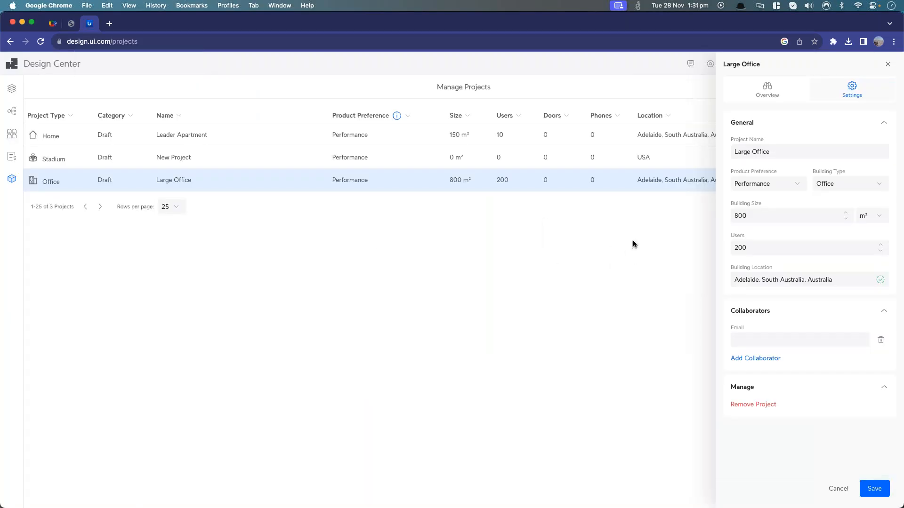
pyautogui.click(888, 65)
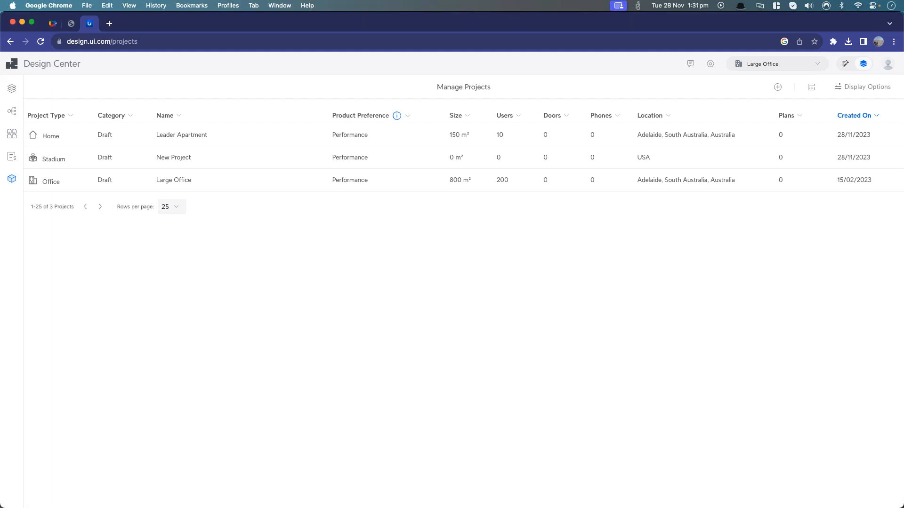
# Step: Return to the Large Office project's First Floor plan with nothing selected
pyautogui.click(12, 111)
pyautogui.click(12, 89)
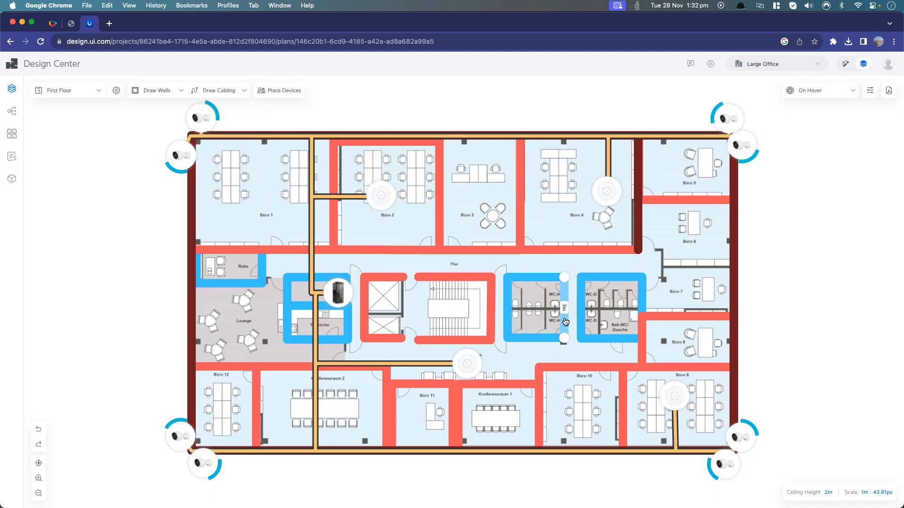
pyautogui.press('Escape')
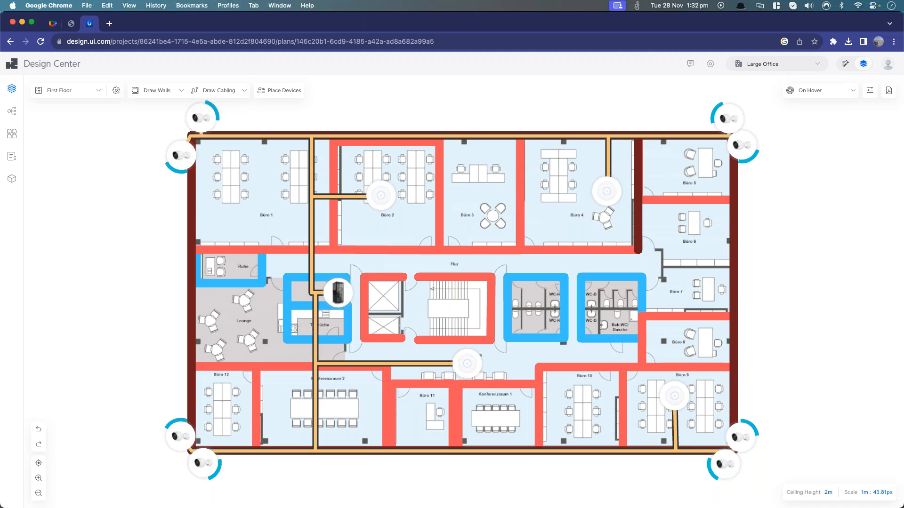